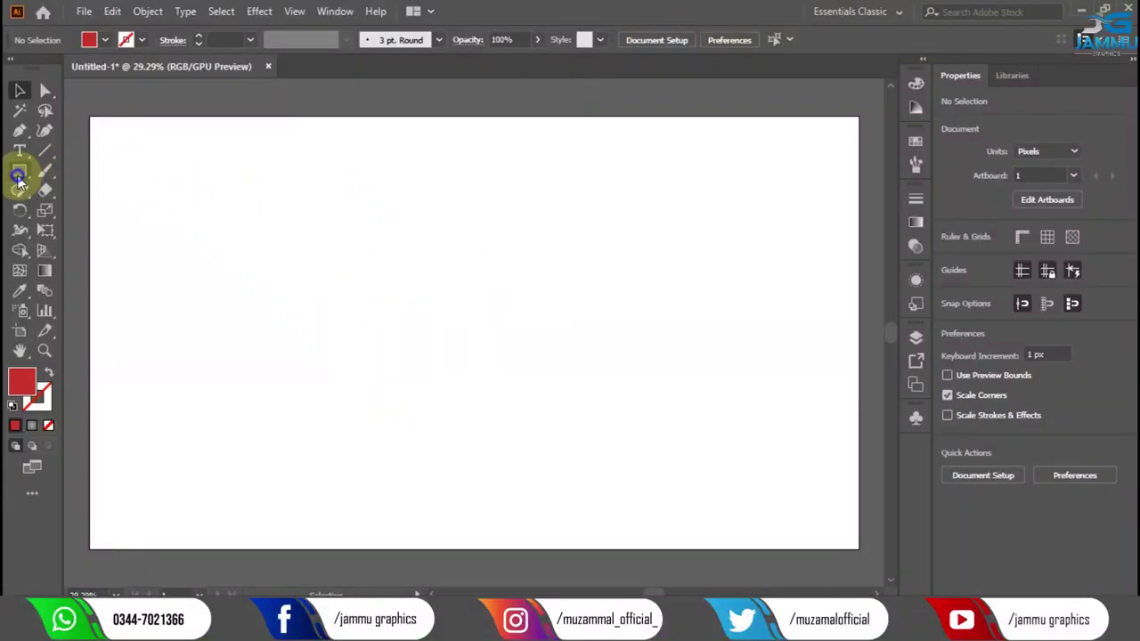
# - Draw a red 766 px circle centred on the artboard with the Ellipse tool
pyautogui.moveTo(18, 178); pyautogui.dragTo(58, 208)
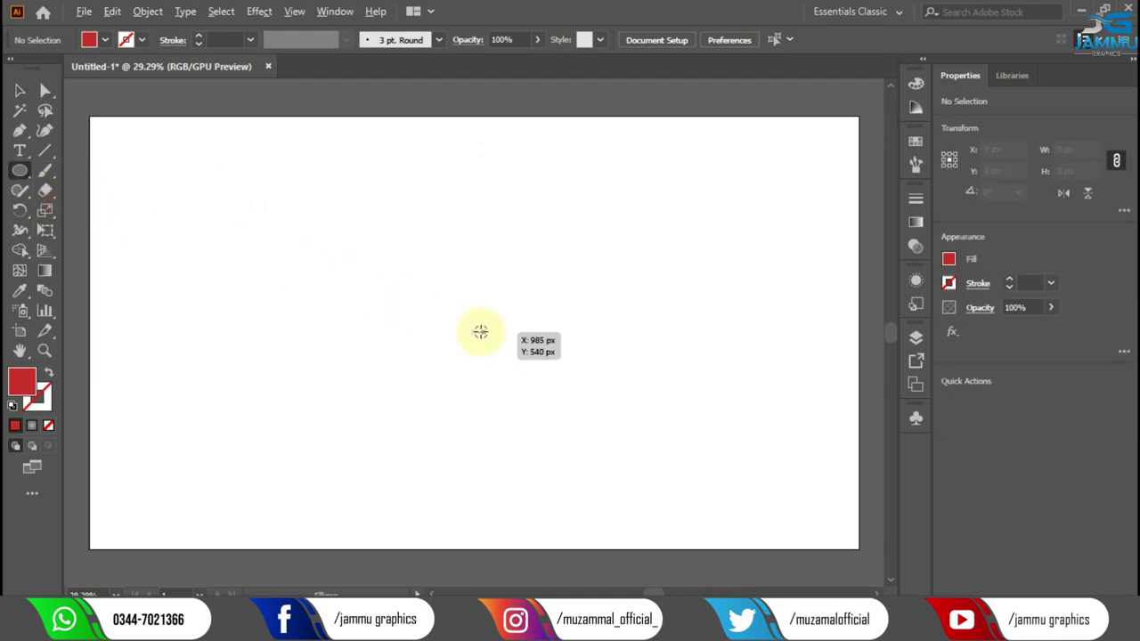
pyautogui.moveTo(474, 331); pyautogui.dragTo(629, 405)
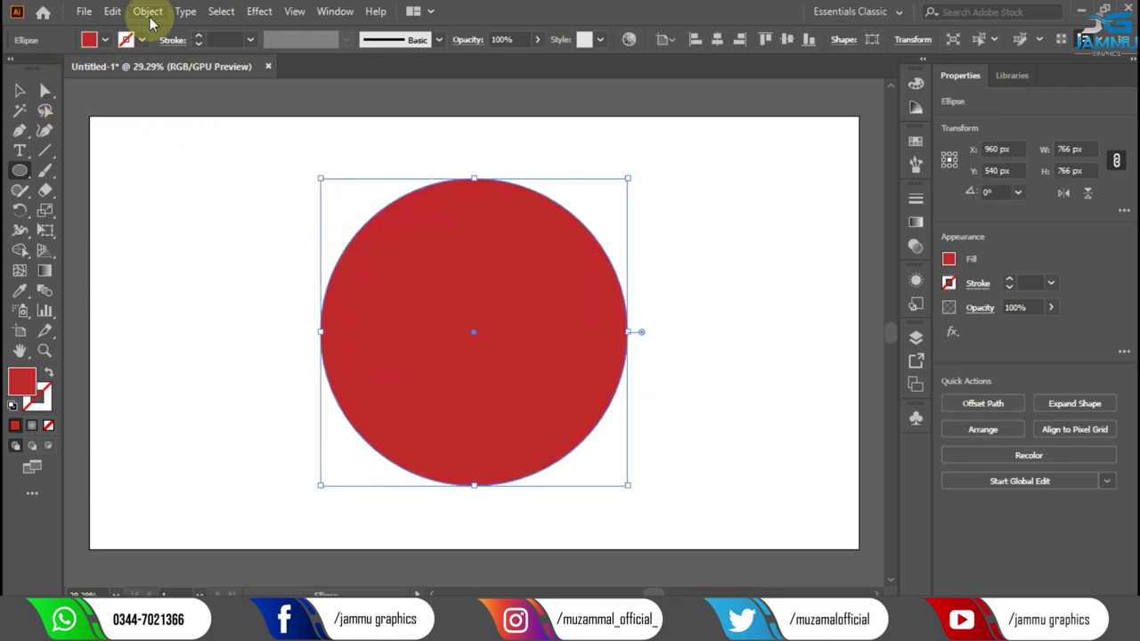
# - Duplicate the red circle in place and send the copy behind the original
pyautogui.click(92, 39)
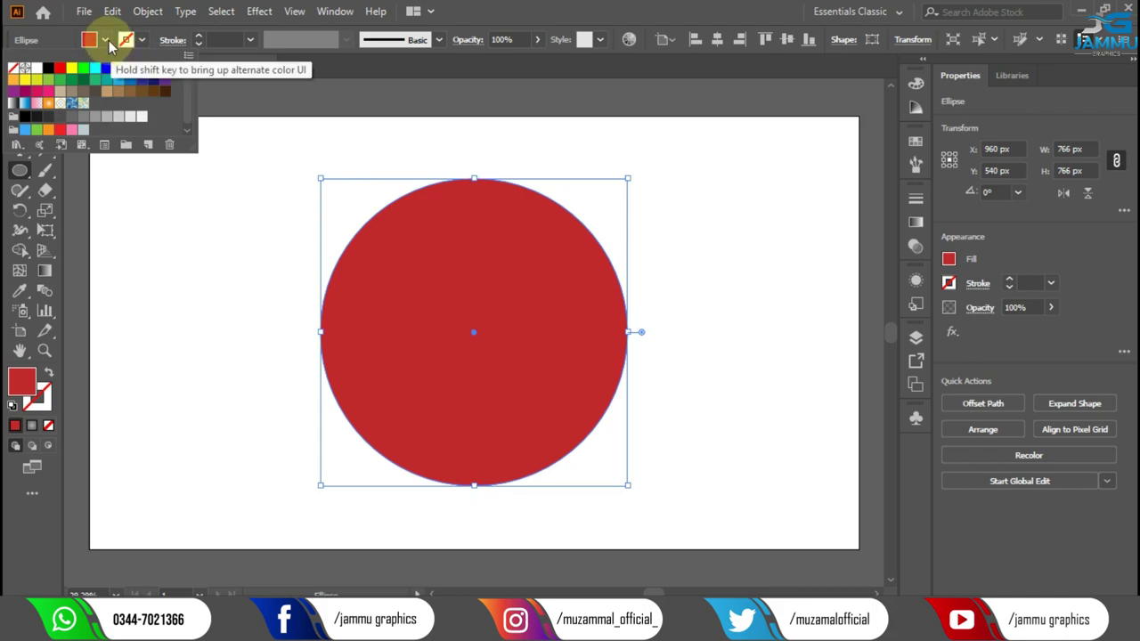
pyautogui.click(113, 12)
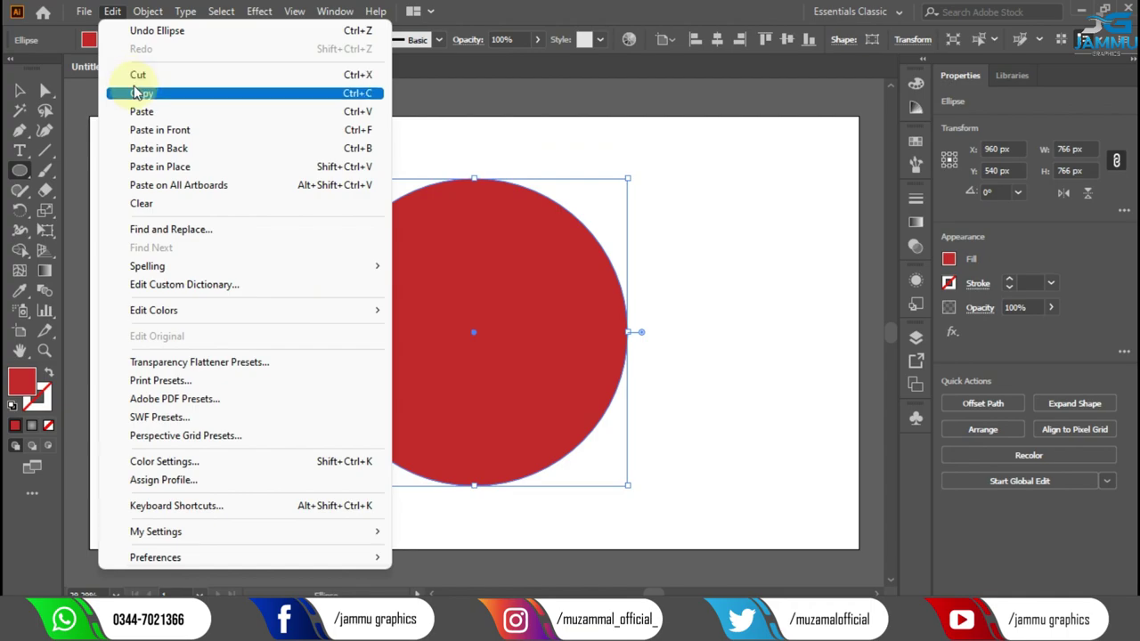
pyautogui.click(129, 89)
pyautogui.click(114, 11)
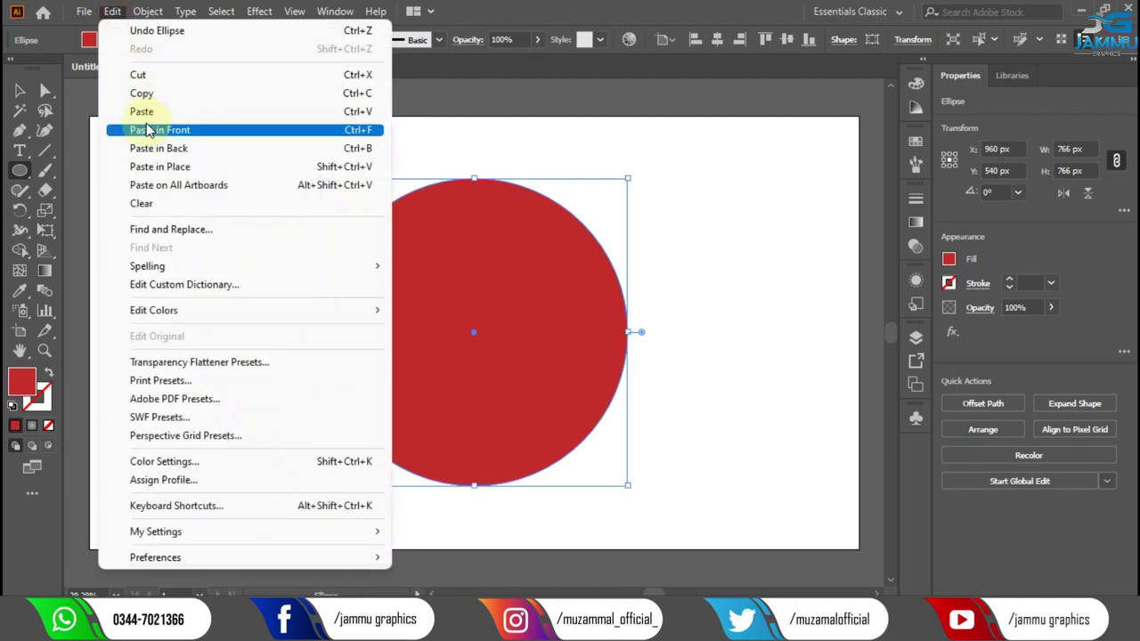
pyautogui.click(145, 127)
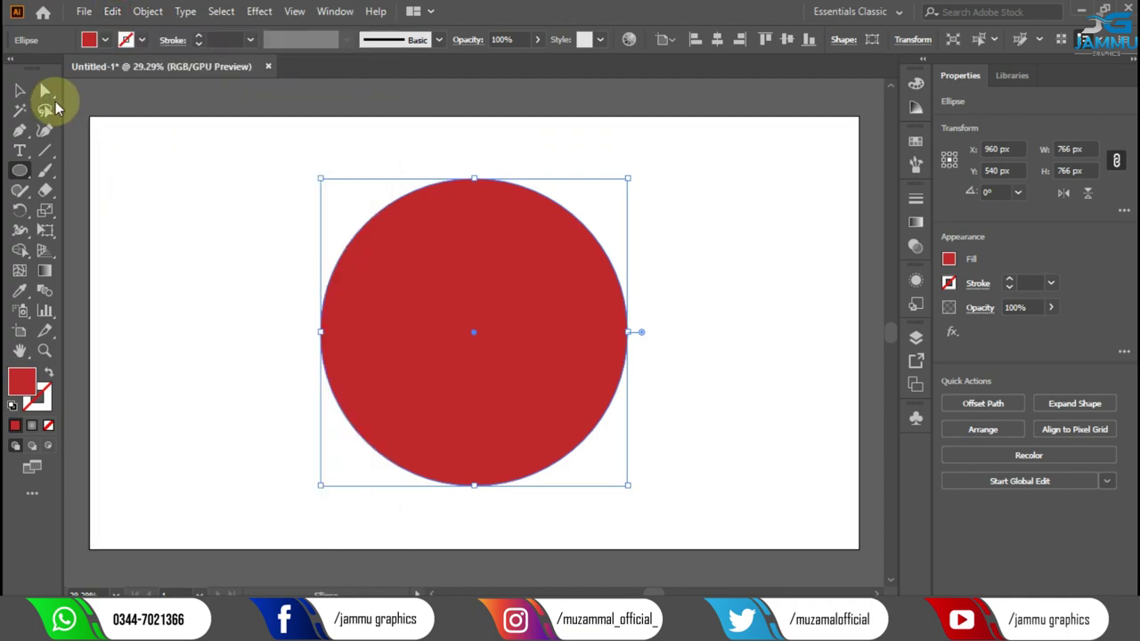
pyautogui.rightClick(392, 257)
pyautogui.moveTo(443, 515)
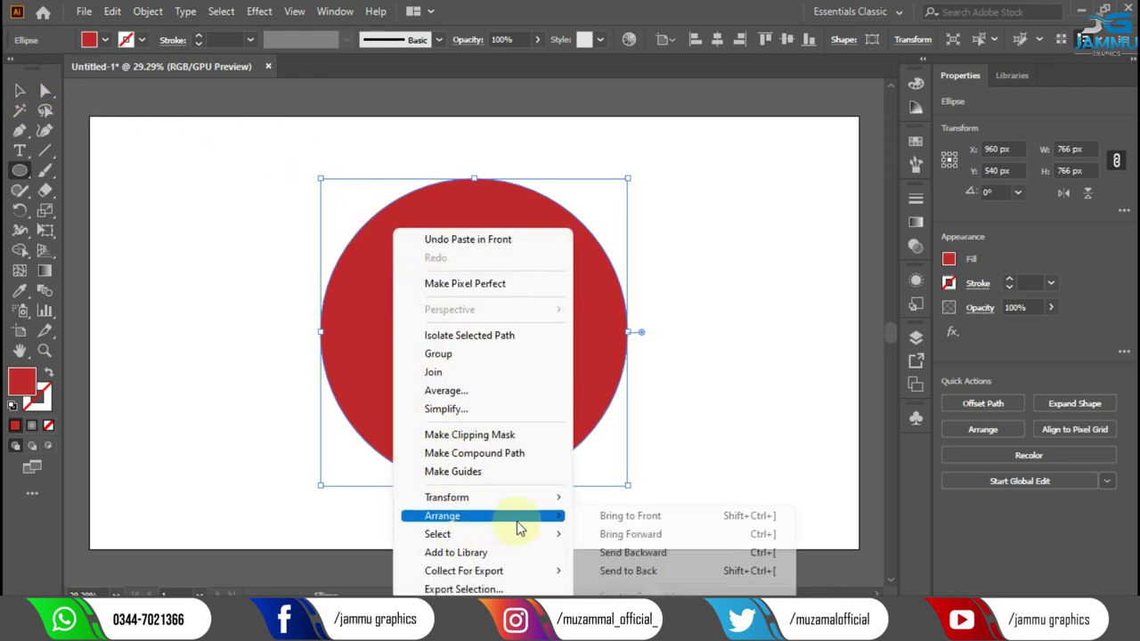
pyautogui.click(592, 571)
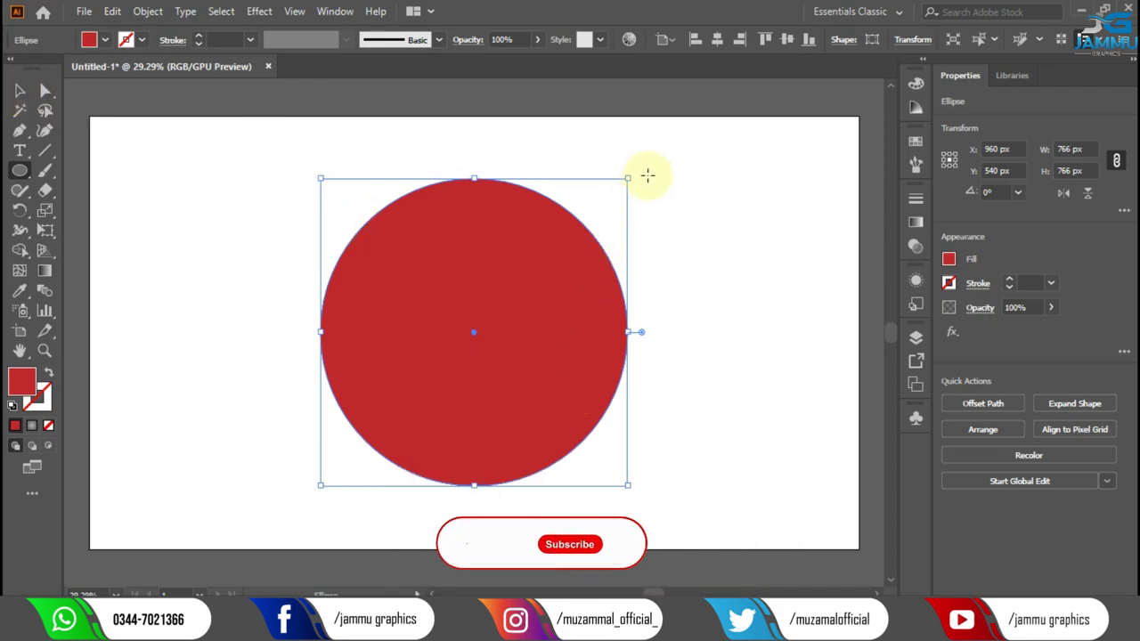
# - Fill the copy with orange and enlarge it to 922 px to form a ring
pyautogui.click(950, 260)
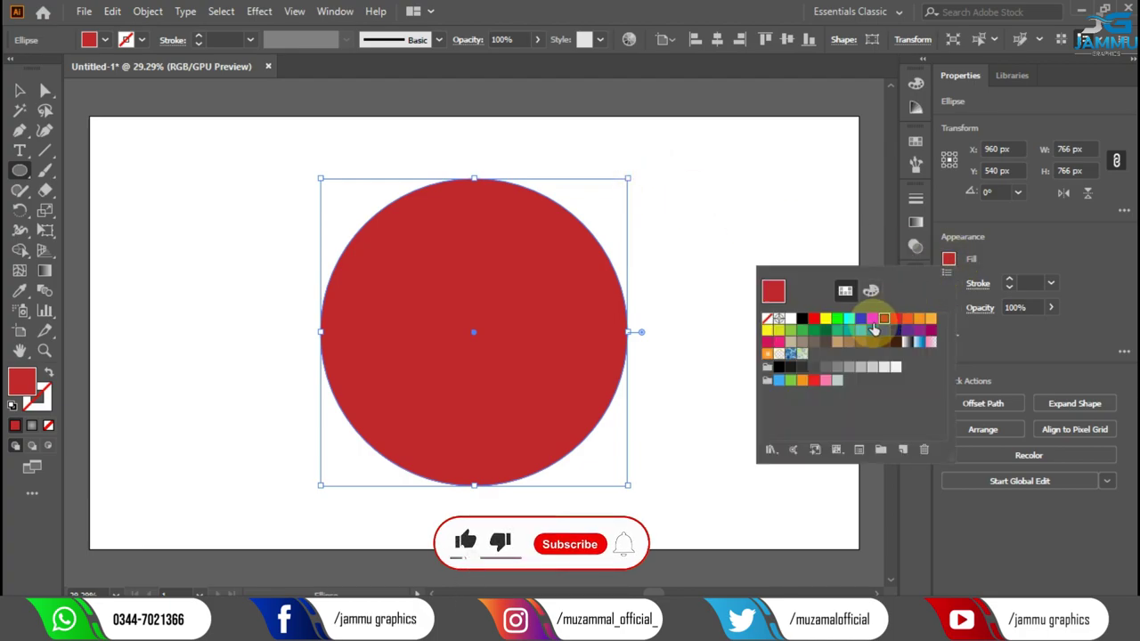
pyautogui.click(908, 318)
pyautogui.click(921, 320)
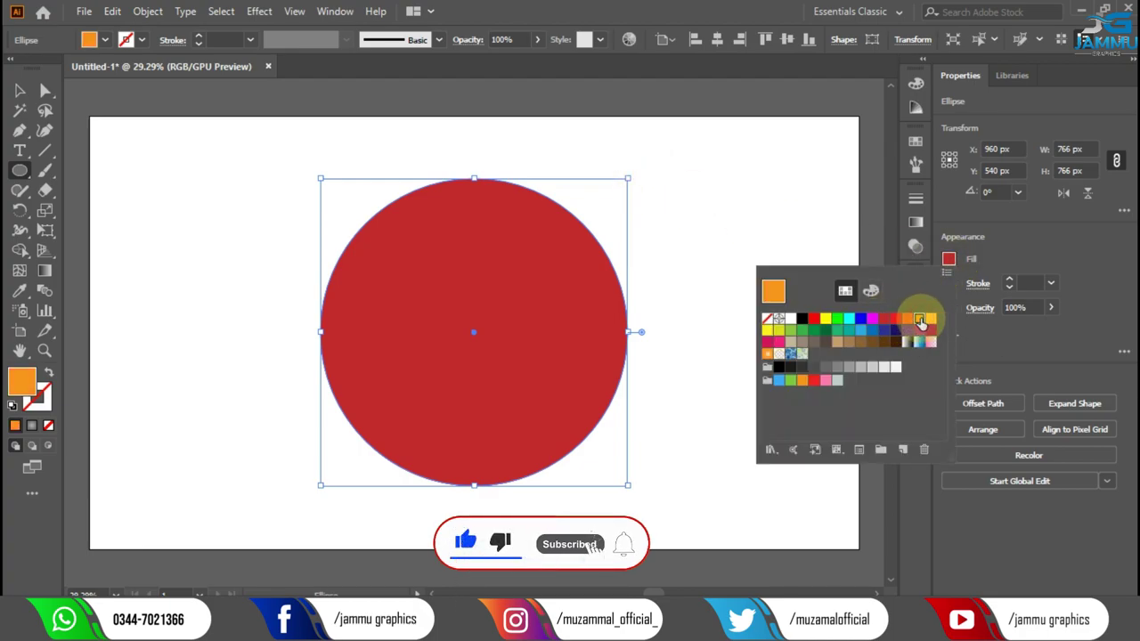
pyautogui.click(948, 259)
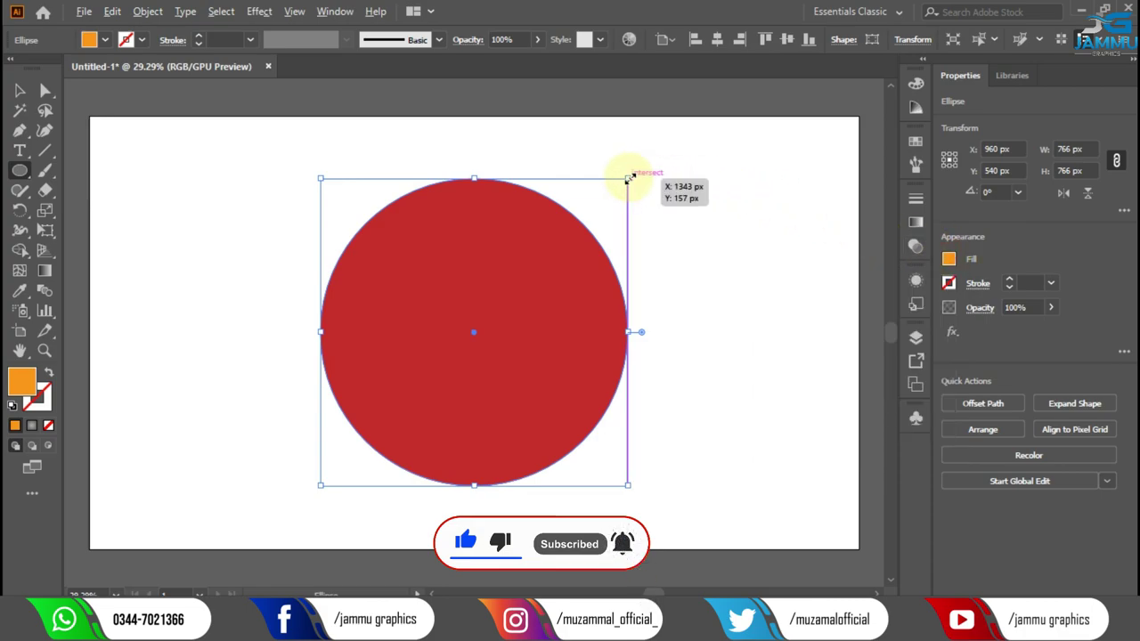
pyautogui.moveTo(628, 177); pyautogui.dragTo(675, 148)
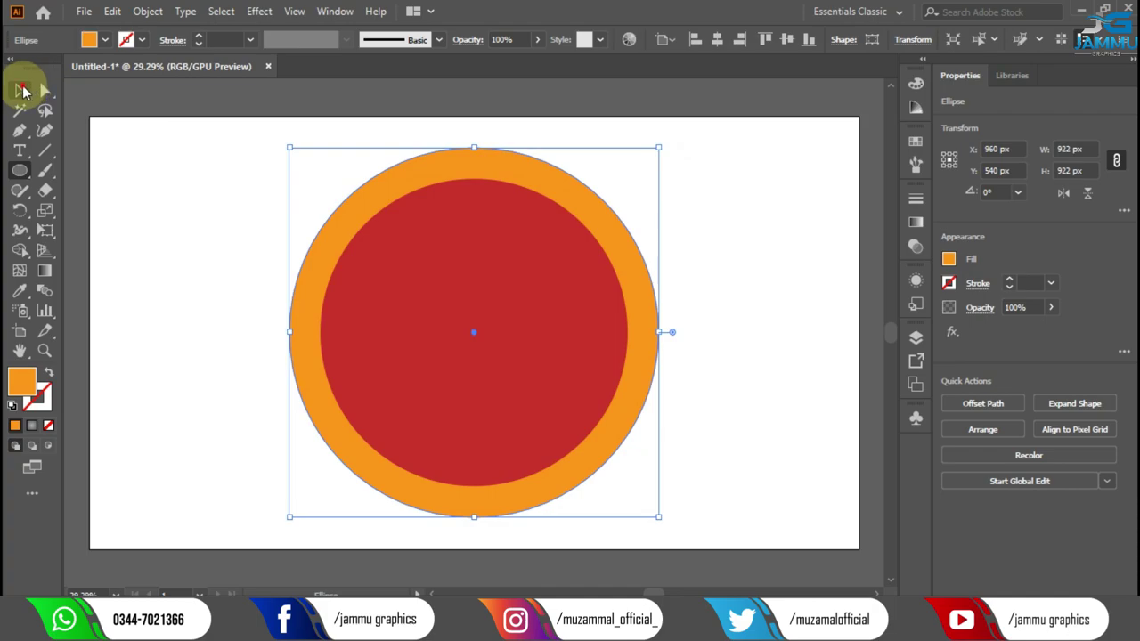
# - Type a lowercase 'm', move it onto the red disc and scale it to about 512 pt
pyautogui.click(19, 149)
pyautogui.click(155, 203)
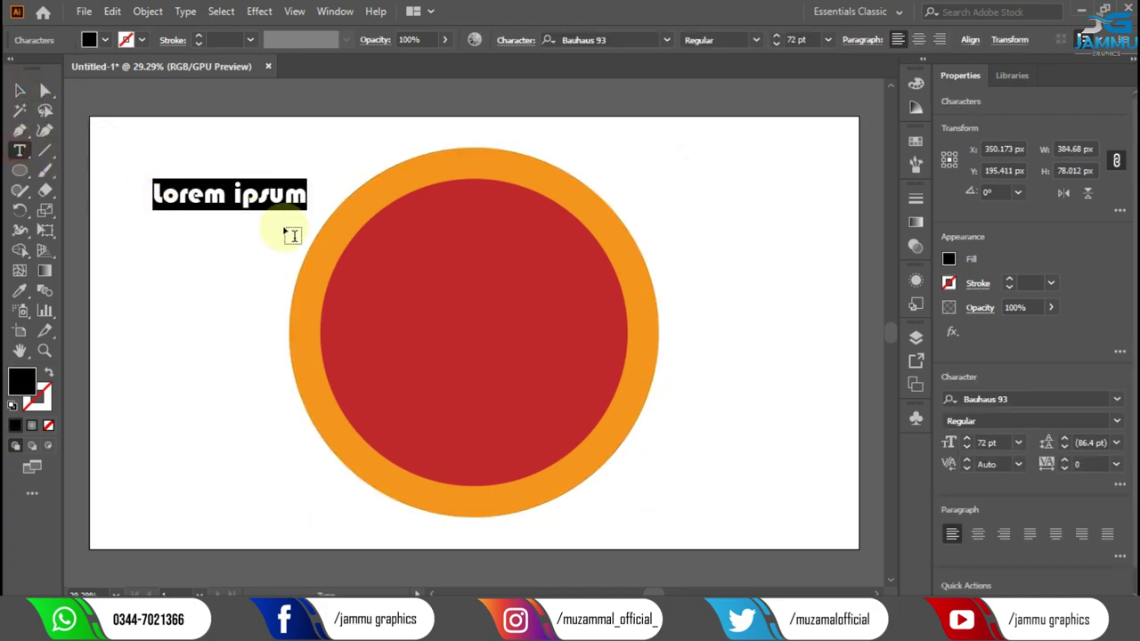
pyautogui.write('m')
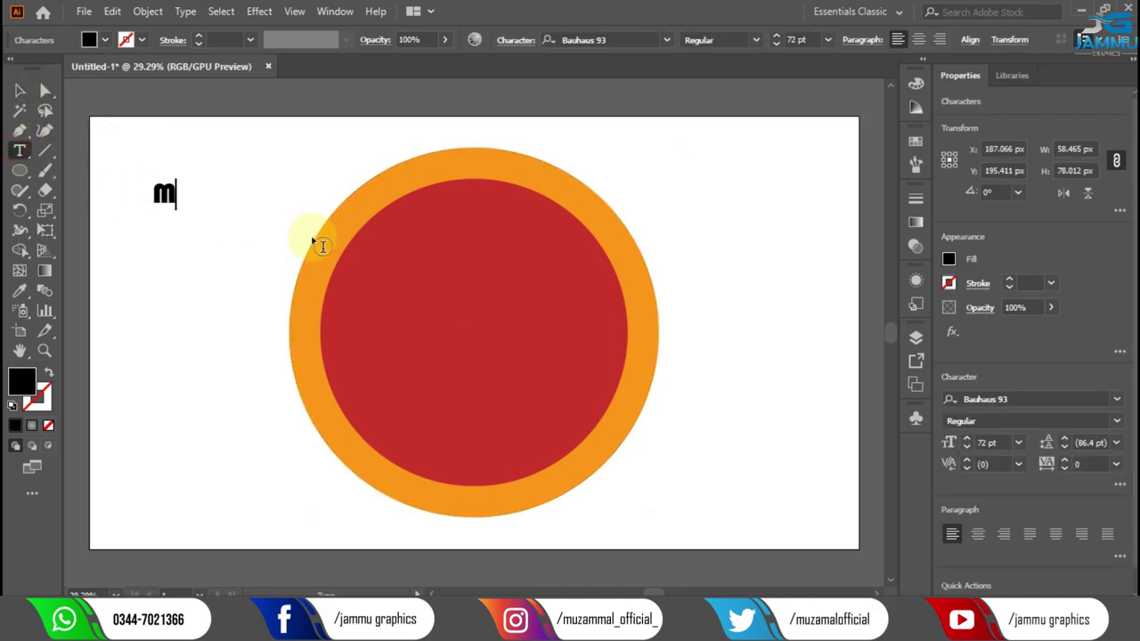
pyautogui.click(19, 90)
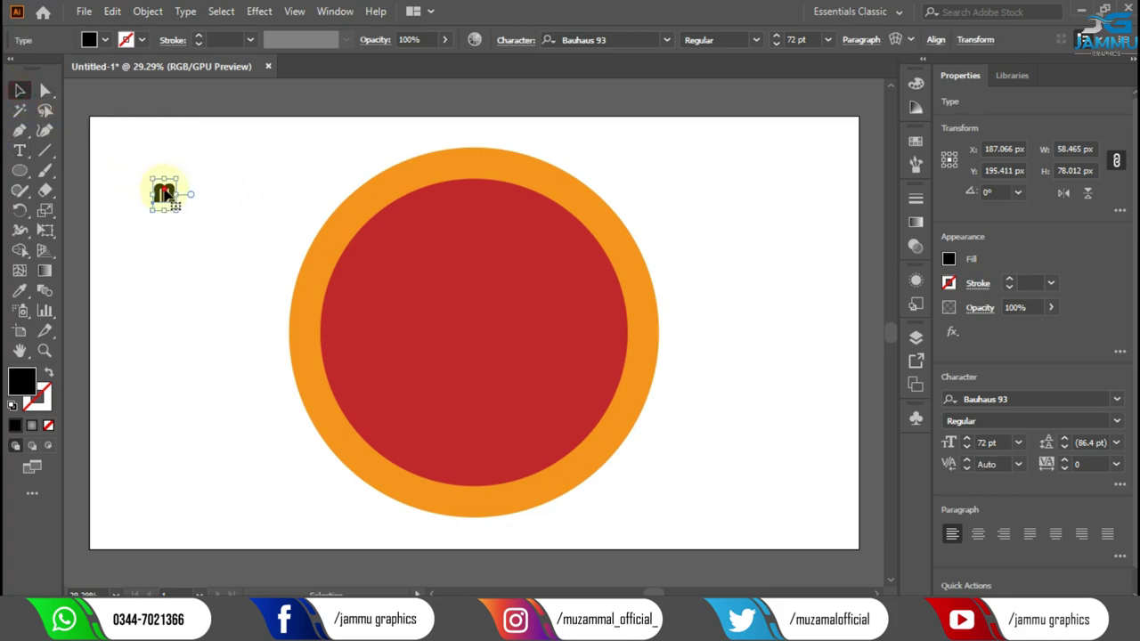
pyautogui.moveTo(165, 193); pyautogui.dragTo(472, 343)
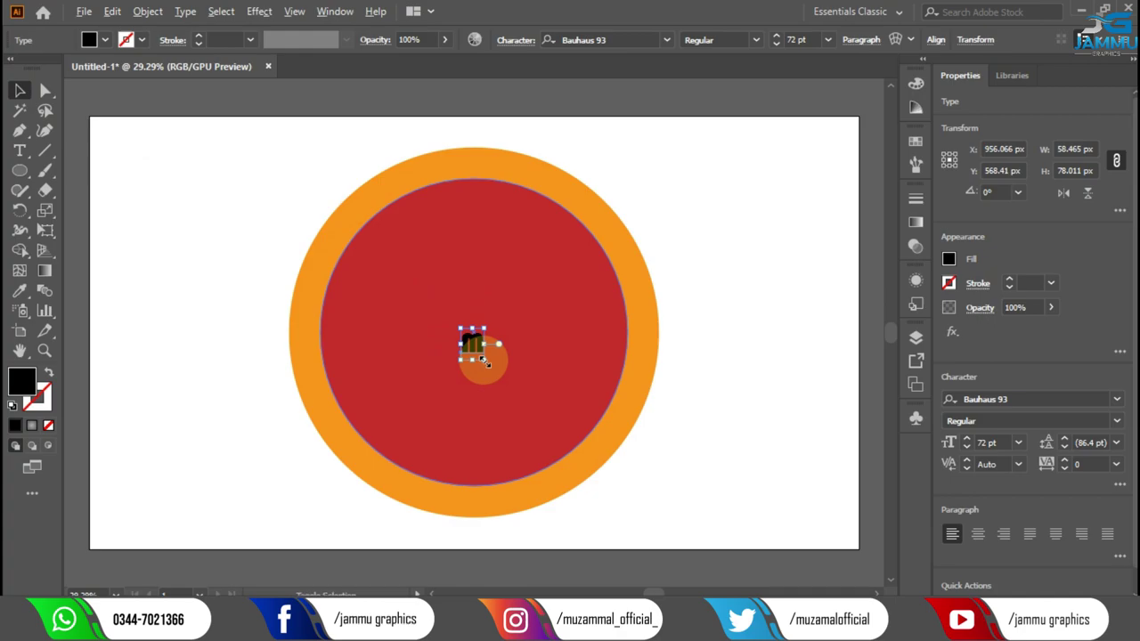
pyautogui.moveTo(483, 360); pyautogui.dragTo(635, 458)
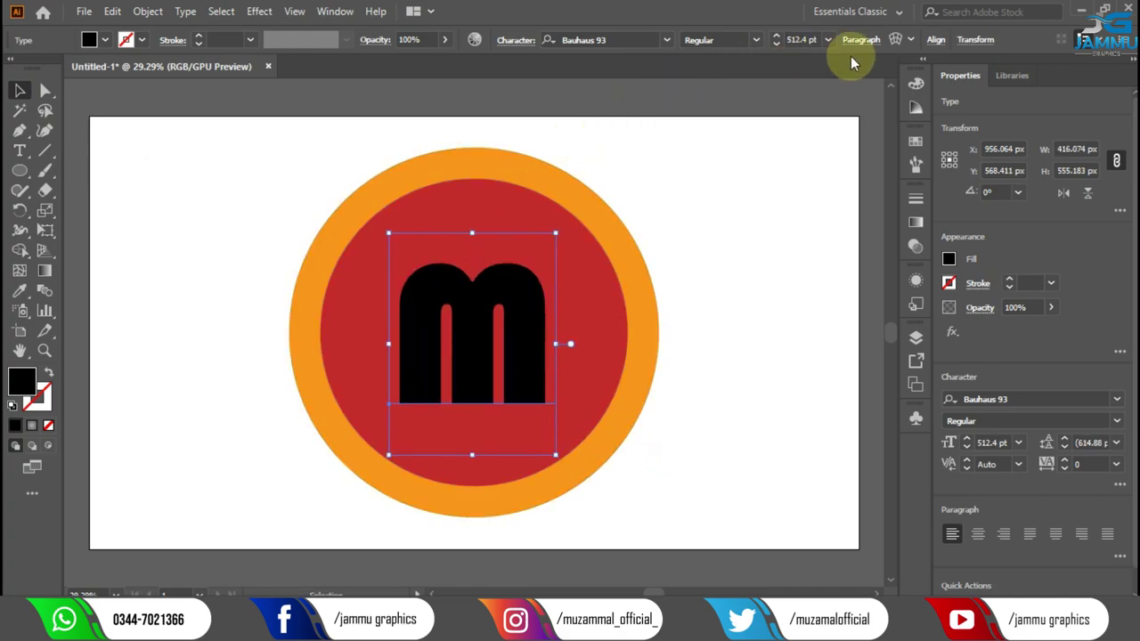
# - Centre the m vertically and horizontally on the circles
pyautogui.click(935, 42)
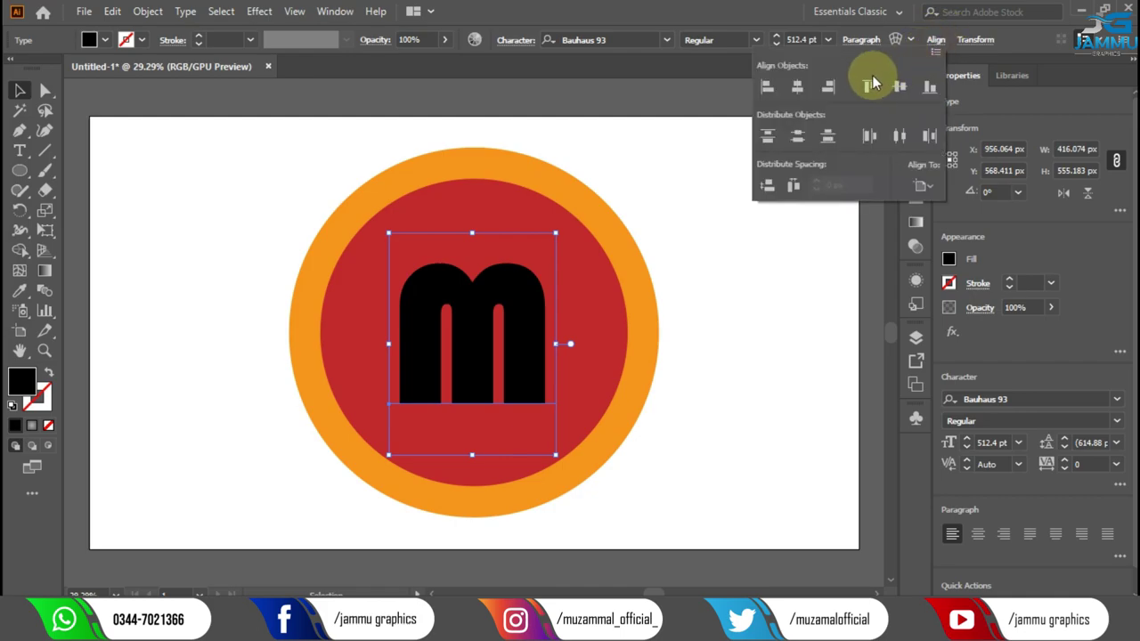
pyautogui.click(898, 87)
pyautogui.click(798, 86)
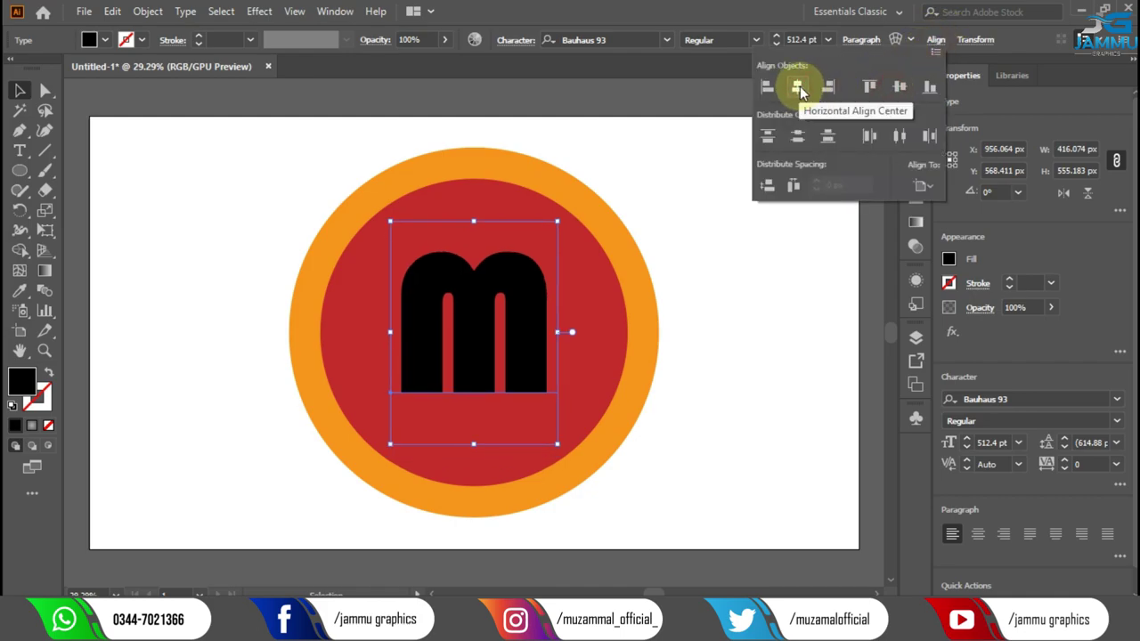
pyautogui.click(935, 39)
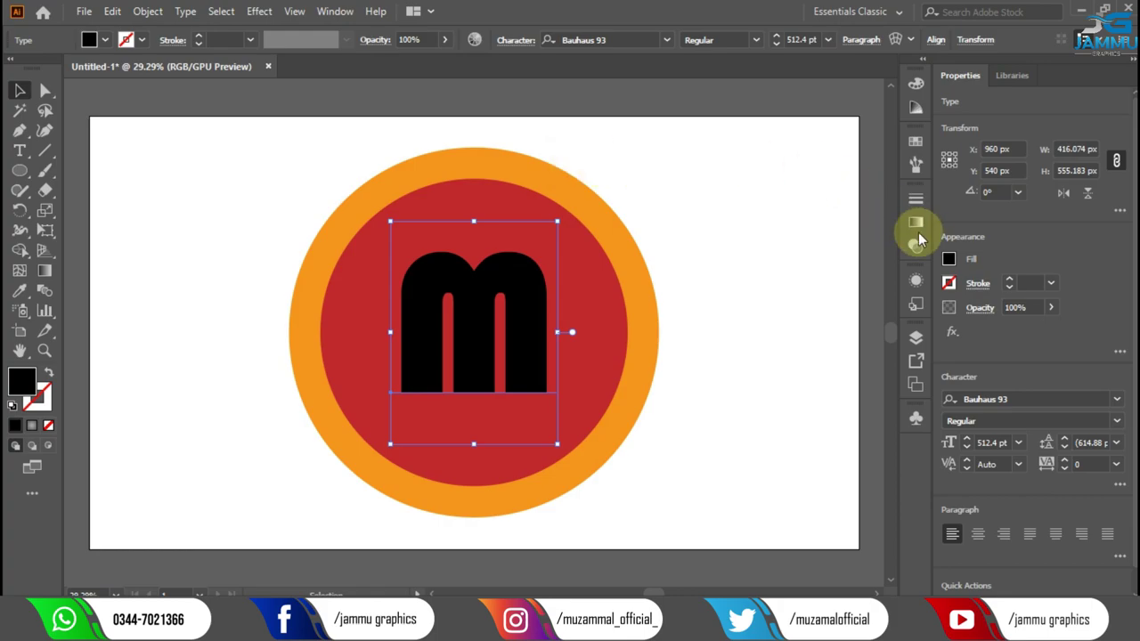
# - Fill the m with yellow after trying several blues
pyautogui.click(948, 259)
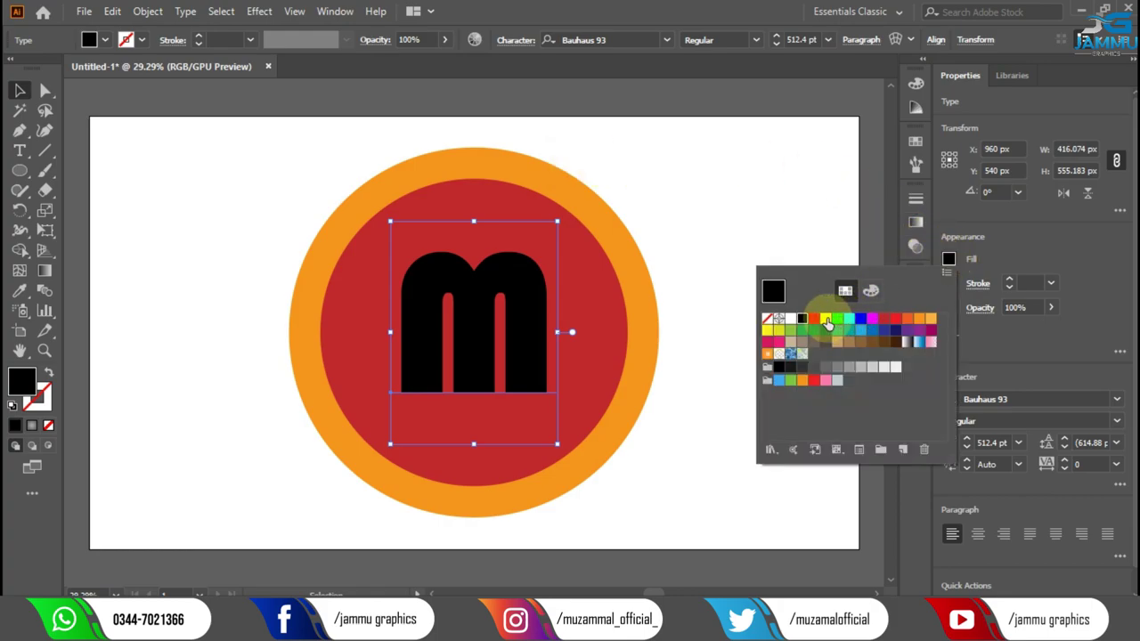
pyautogui.click(826, 318)
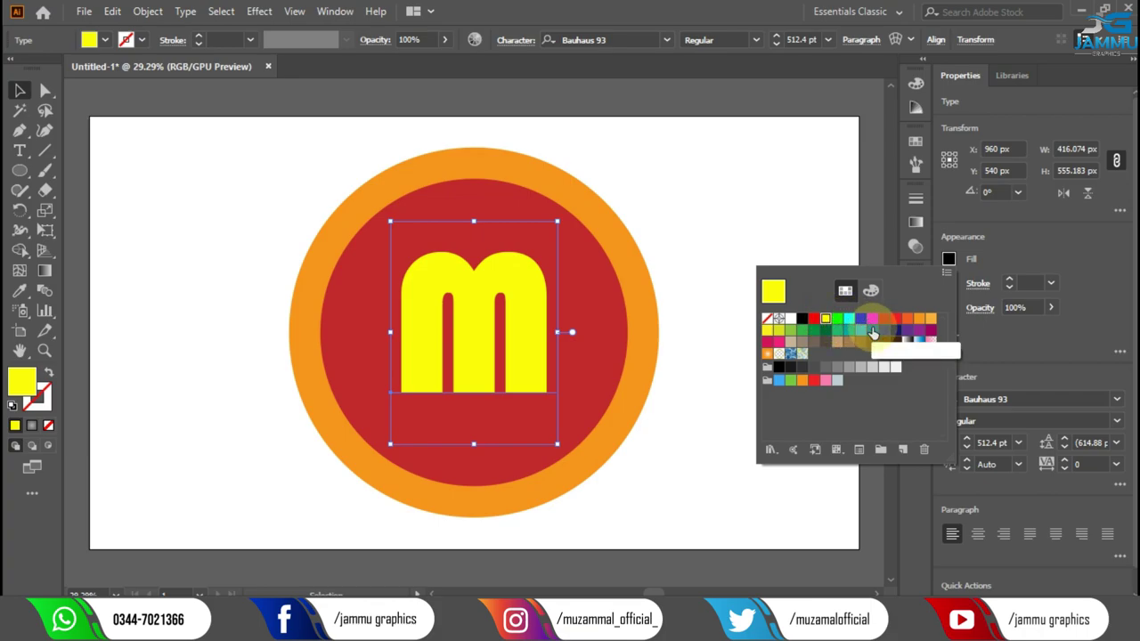
pyautogui.click(872, 332)
pyautogui.click(862, 333)
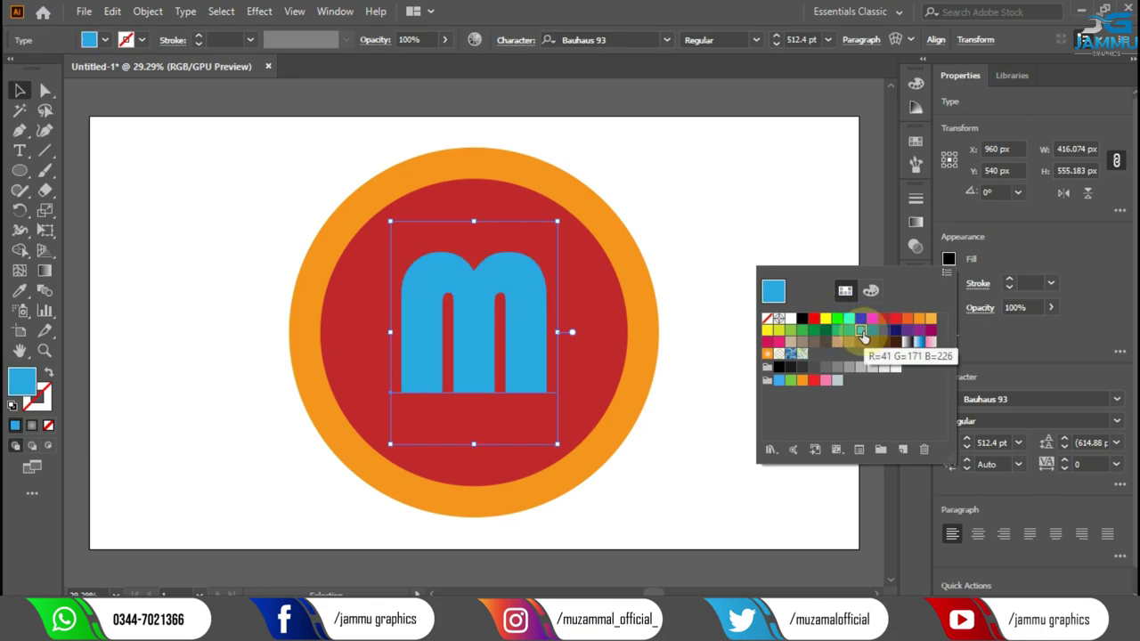
pyautogui.click(850, 331)
pyautogui.click(859, 322)
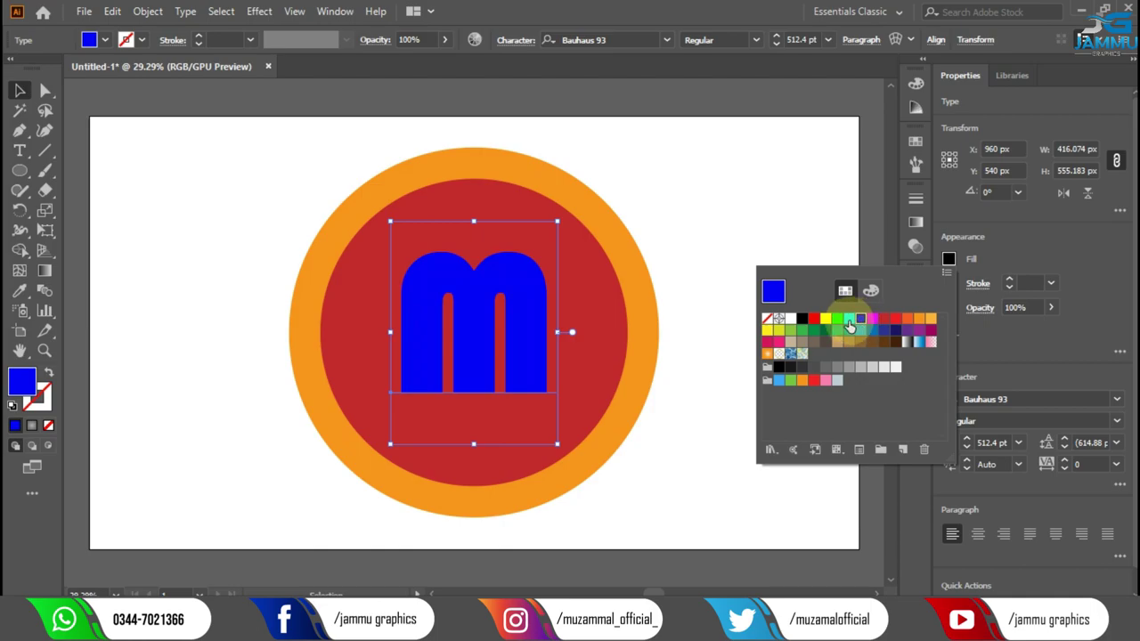
pyautogui.click(849, 320)
pyautogui.click(826, 319)
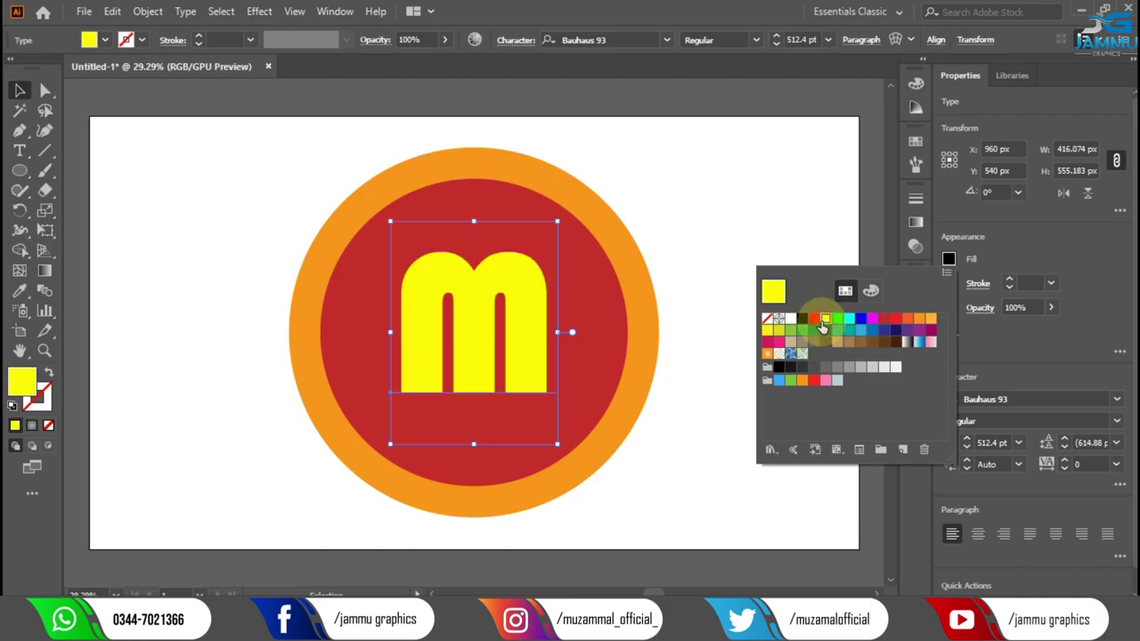
pyautogui.click(766, 230)
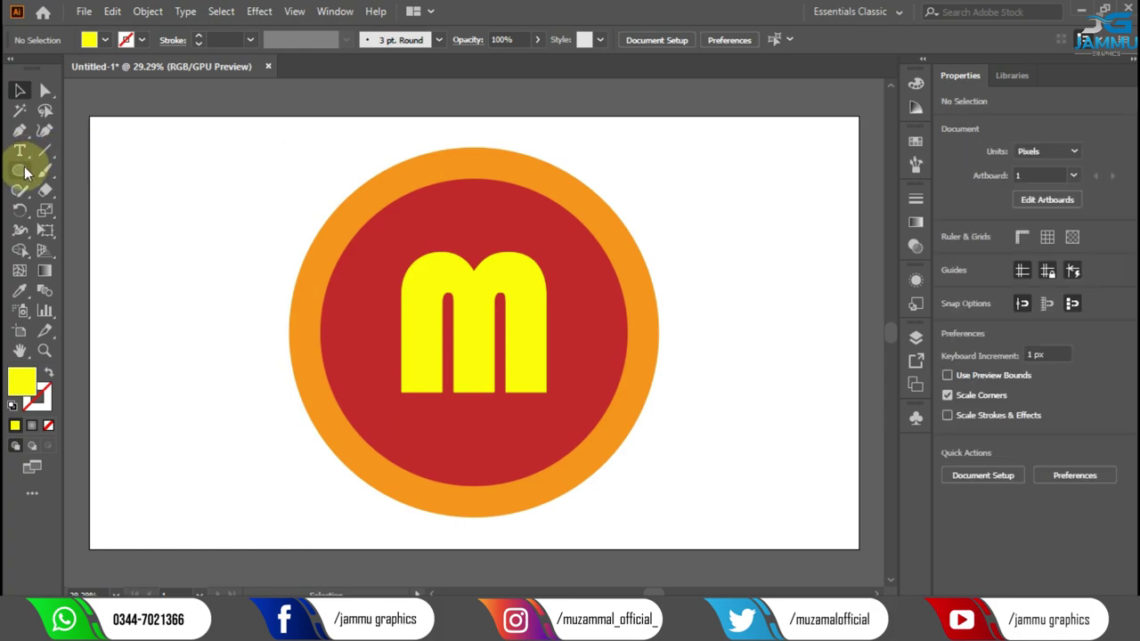
# - Make the small 114 px circle above the m's left stem RGB Blue
pyautogui.moveTo(25, 172); pyautogui.dragTo(62, 206)
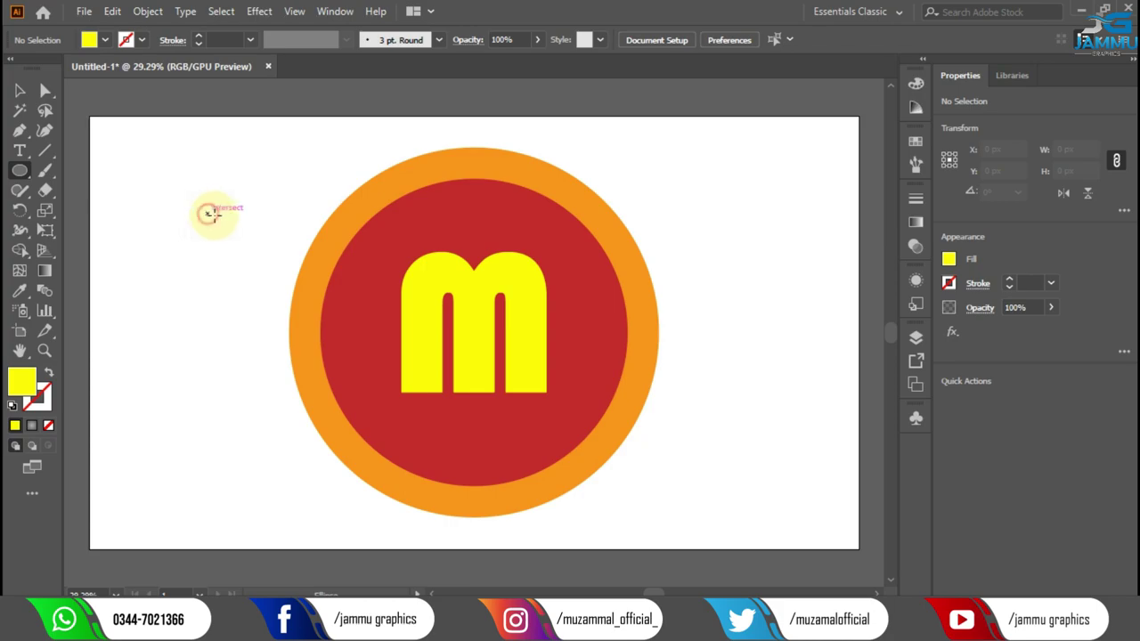
pyautogui.moveTo(207, 214)
pyautogui.mouseDown()
pyautogui.moveTo(230, 225)
pyautogui.moveTo(428, 225)
pyautogui.mouseUp()
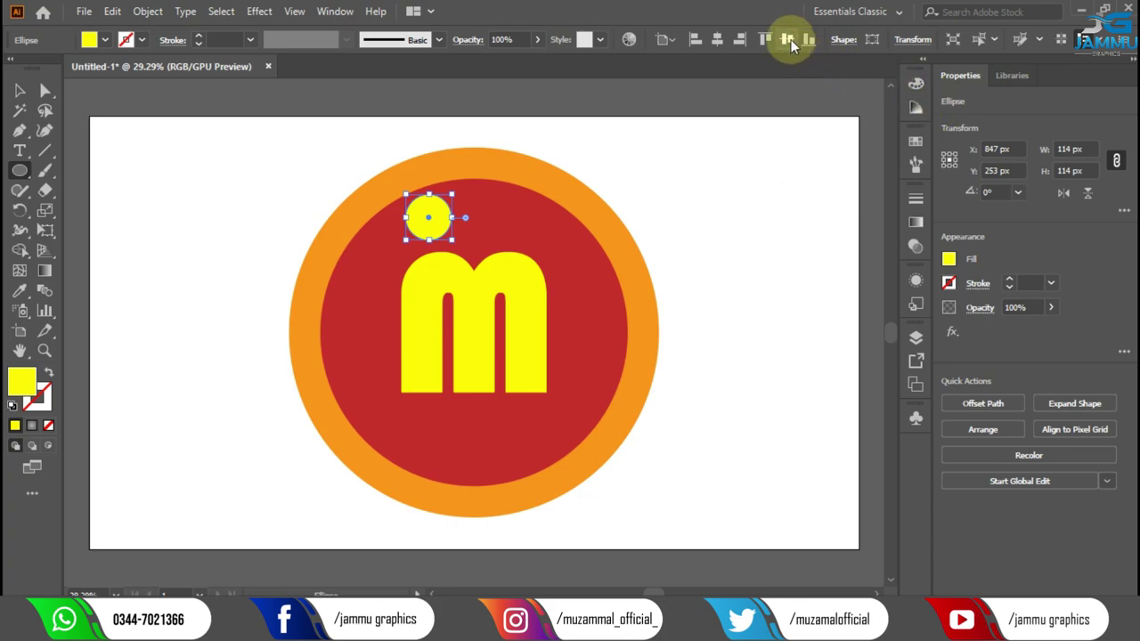
pyautogui.click(950, 258)
pyautogui.click(861, 319)
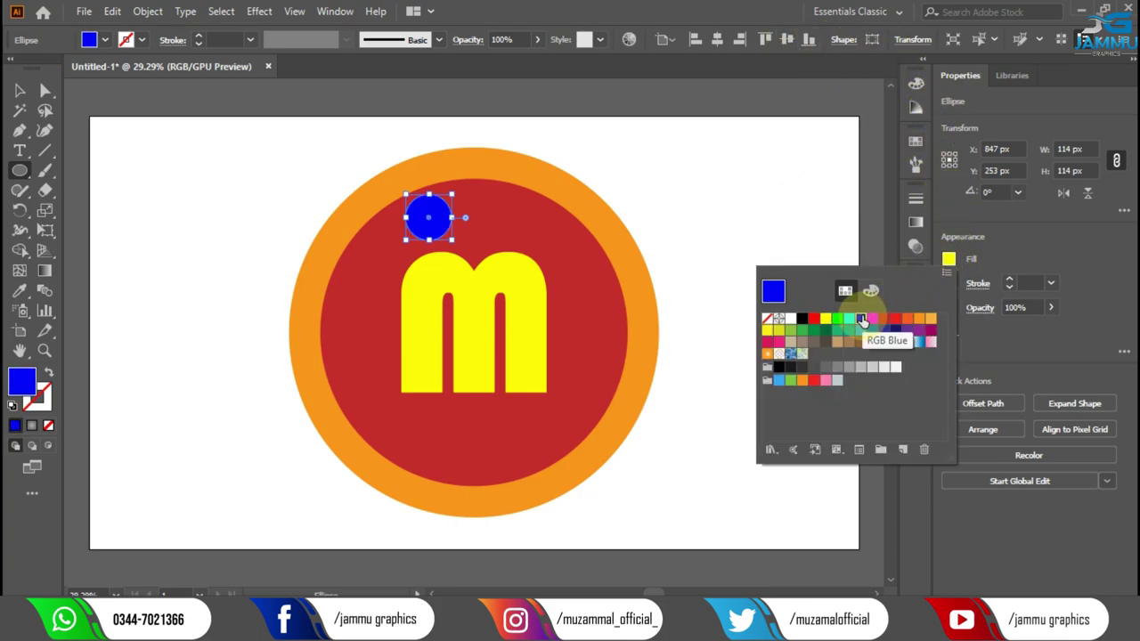
pyautogui.click(757, 156)
pyautogui.click(757, 156)
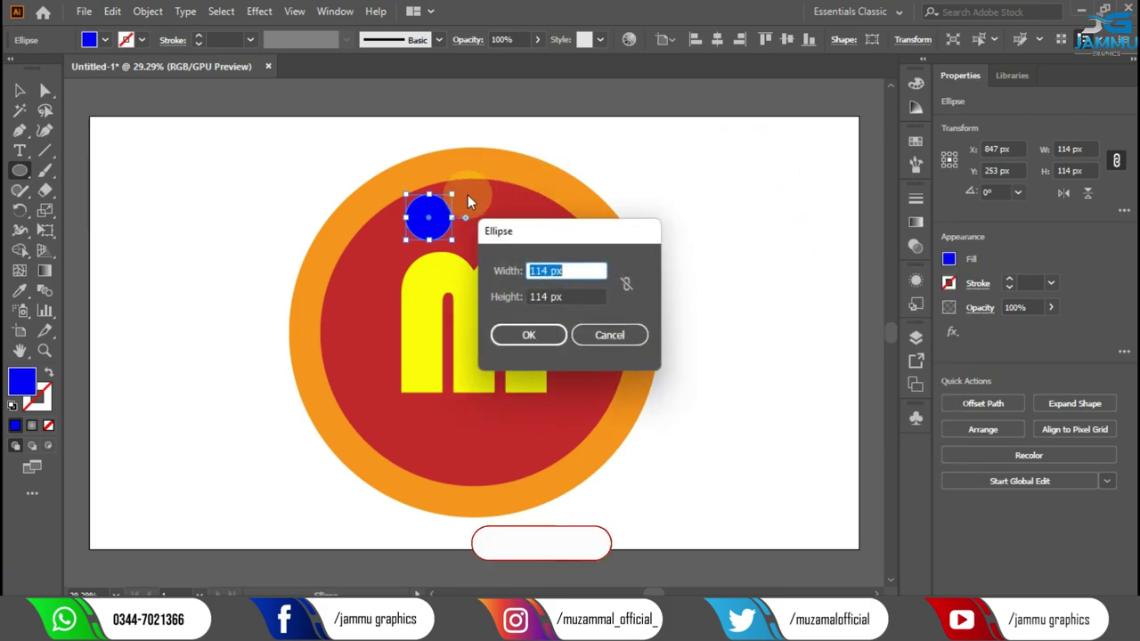
pyautogui.click(605, 333)
pyautogui.click(45, 149)
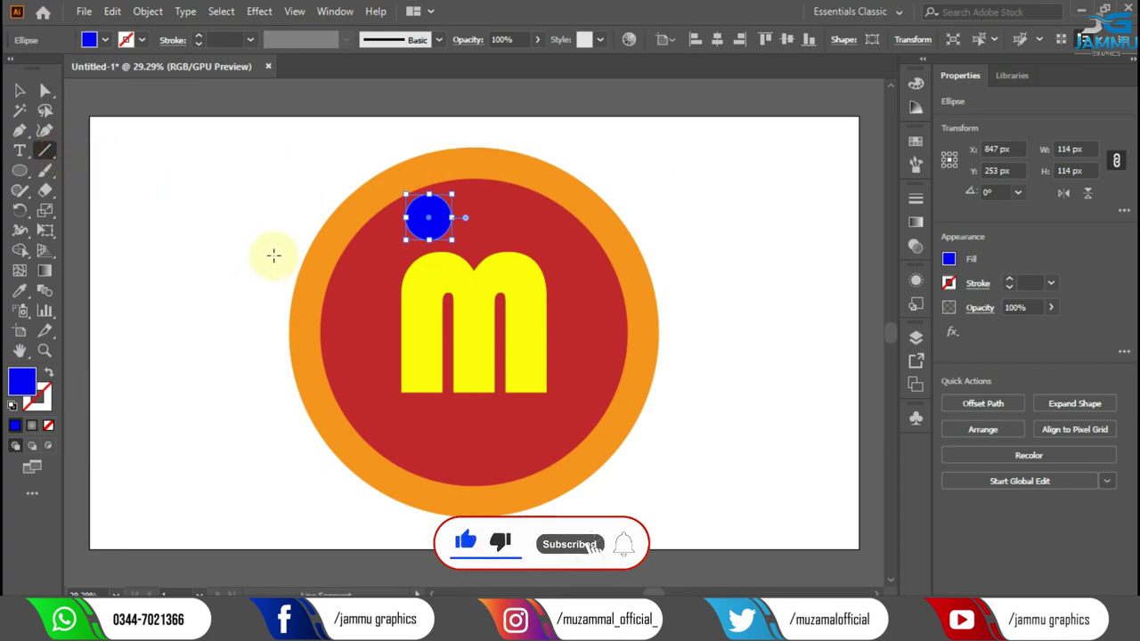
# - Draw two short 45° lines across the ring's left side and select them with the ring
pyautogui.moveTo(274, 255)
pyautogui.mouseDown()
pyautogui.moveTo(331, 270)
pyautogui.moveTo(313, 283)
pyautogui.mouseUp()
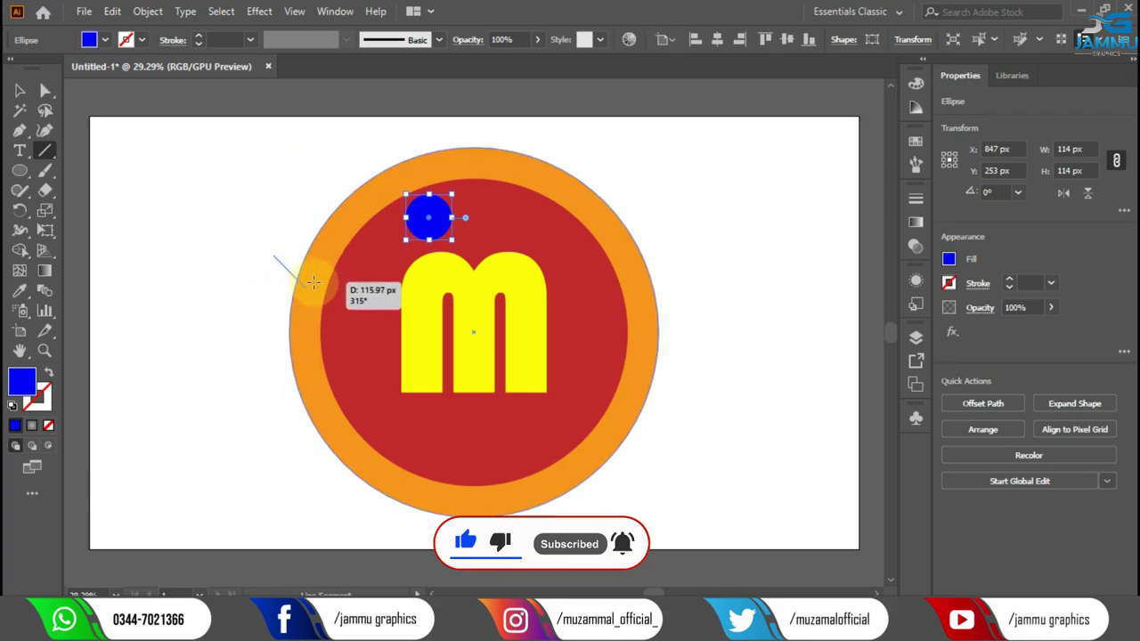
pyautogui.moveTo(314, 282); pyautogui.dragTo(323, 309)
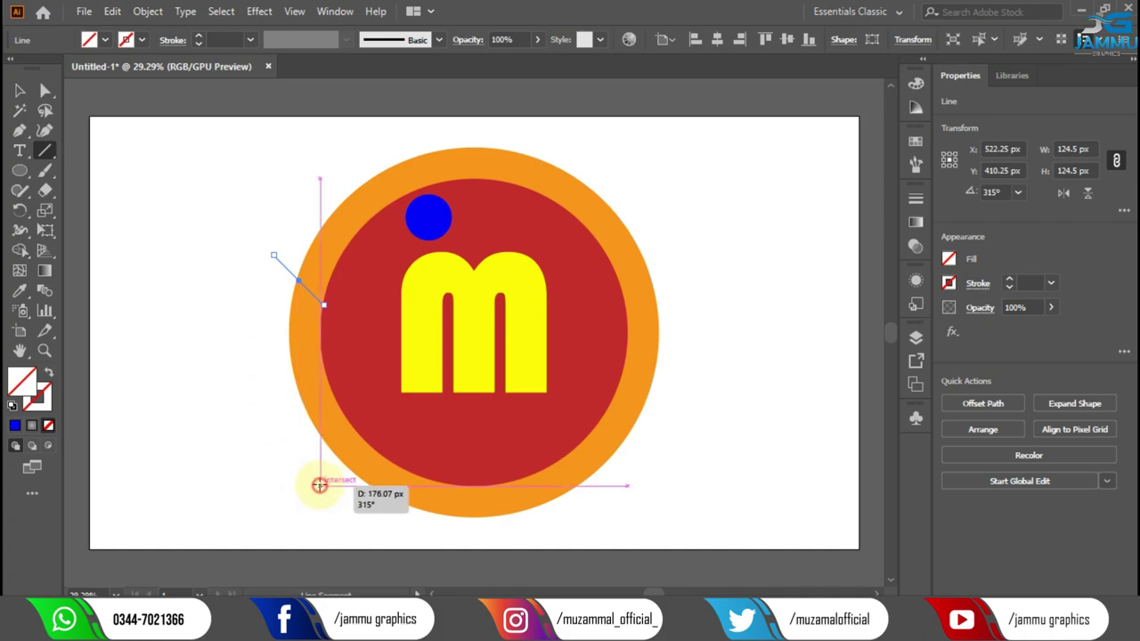
pyautogui.moveTo(319, 484); pyautogui.dragTo(359, 433)
pyautogui.click(22, 91)
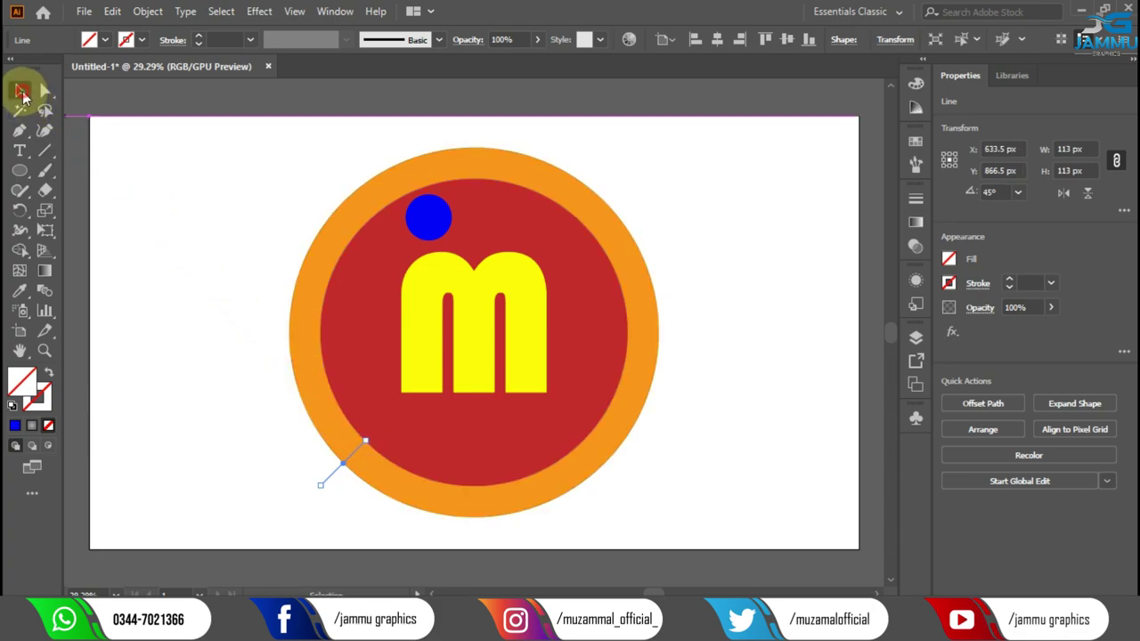
pyautogui.moveTo(186, 193)
pyautogui.mouseDown()
pyautogui.moveTo(434, 466)
pyautogui.moveTo(386, 465)
pyautogui.moveTo(383, 478)
pyautogui.mouseUp()
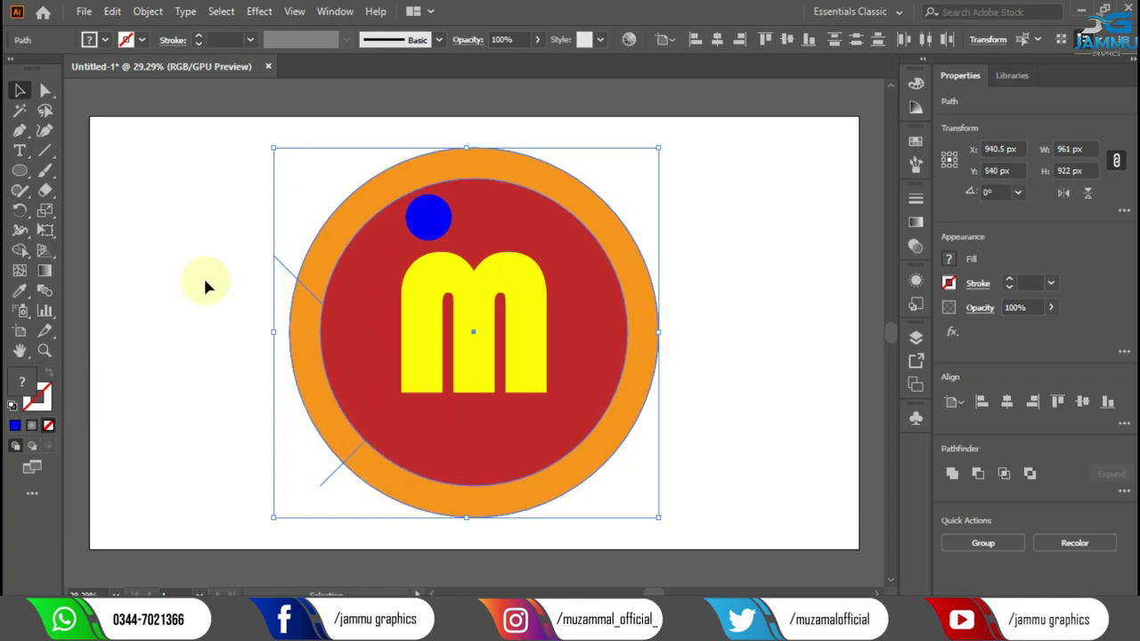
# - Delete the orange ring segment between the two cut lines with Shape Builder
pyautogui.click(20, 252)
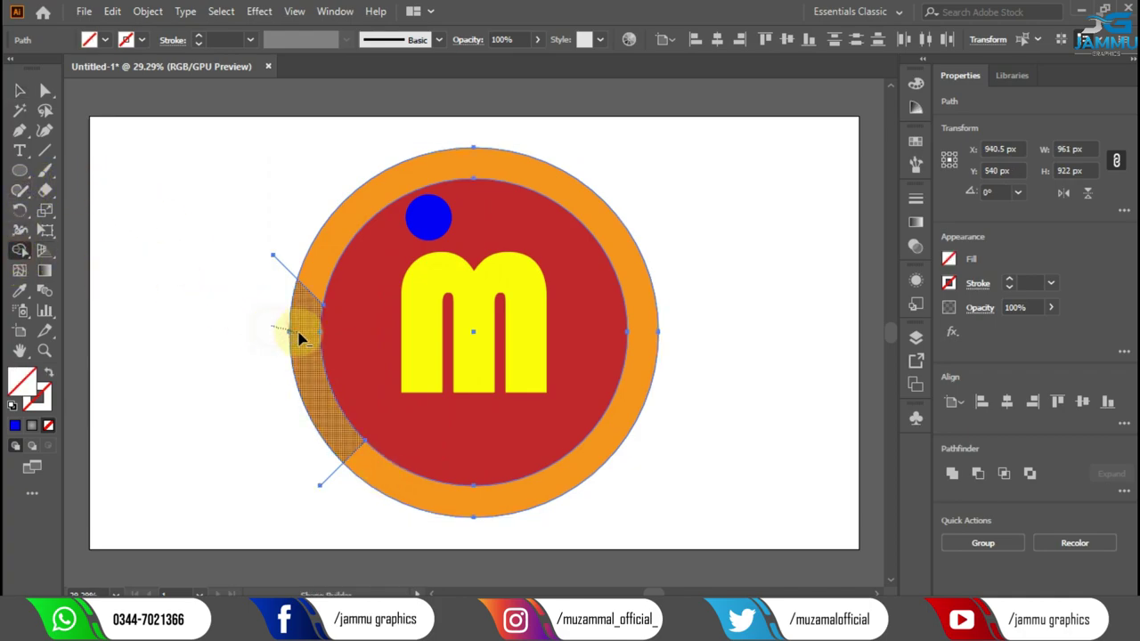
pyautogui.keyDown('alt'); pyautogui.click(298, 325); pyautogui.keyUp('alt')
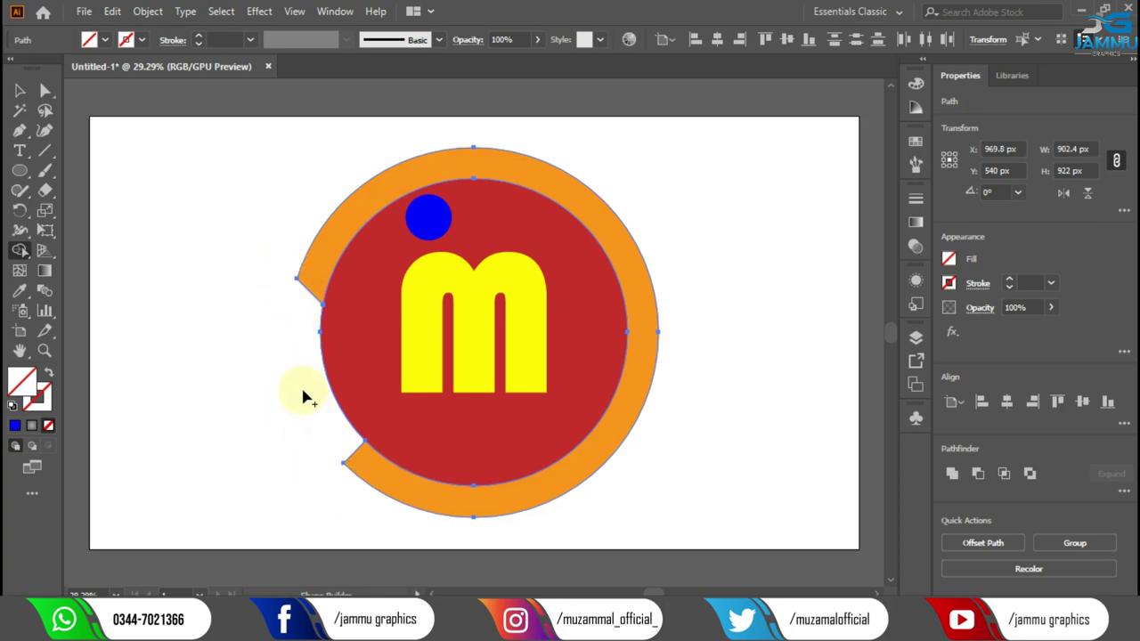
pyautogui.click(27, 93)
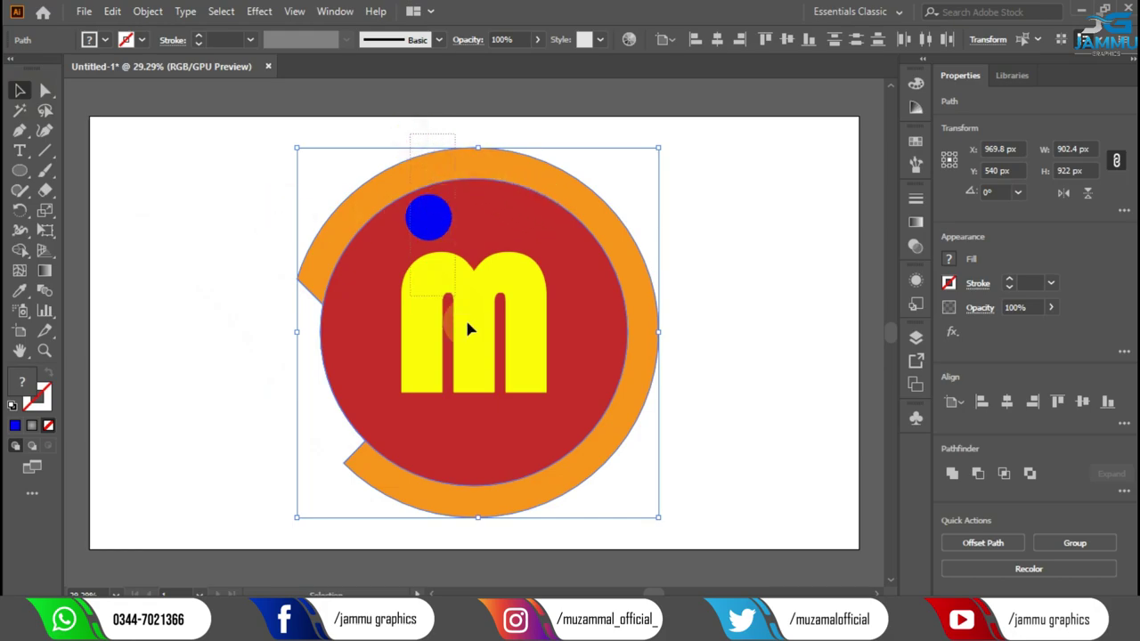
# - Select all the artwork, shift the logo right, then deselect
pyautogui.hotkey('ctrl', 'a')
pyautogui.moveTo(486, 356); pyautogui.dragTo(628, 349)
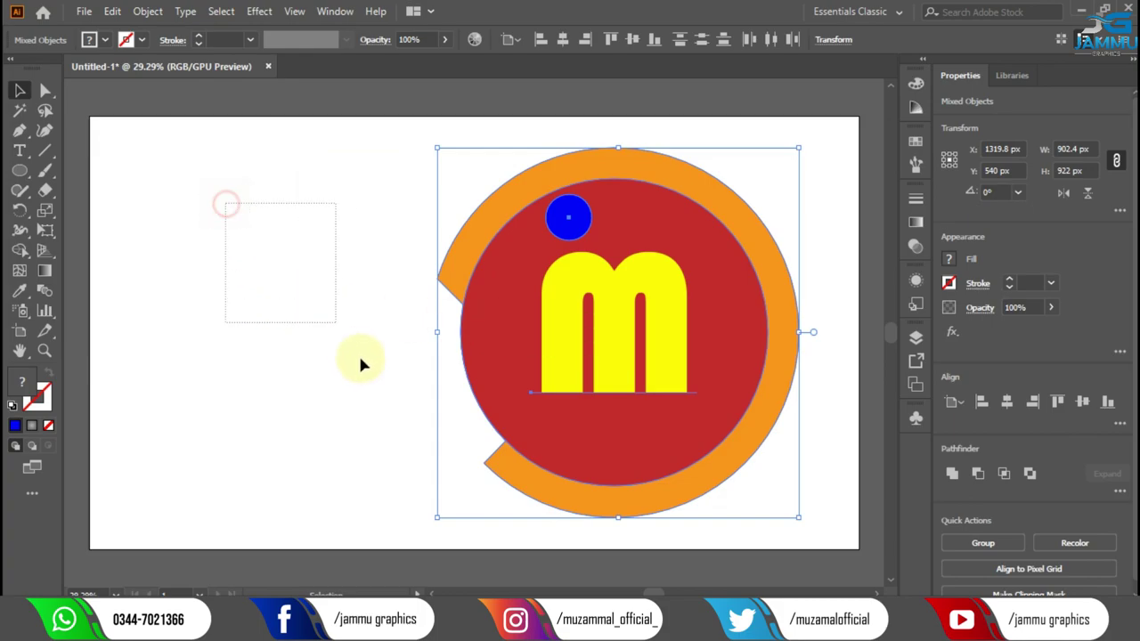
pyautogui.moveTo(360, 363)
pyautogui.mouseDown()
pyautogui.moveTo(421, 471)
pyautogui.moveTo(420, 503)
pyautogui.mouseUp()
pyautogui.click(318, 350)
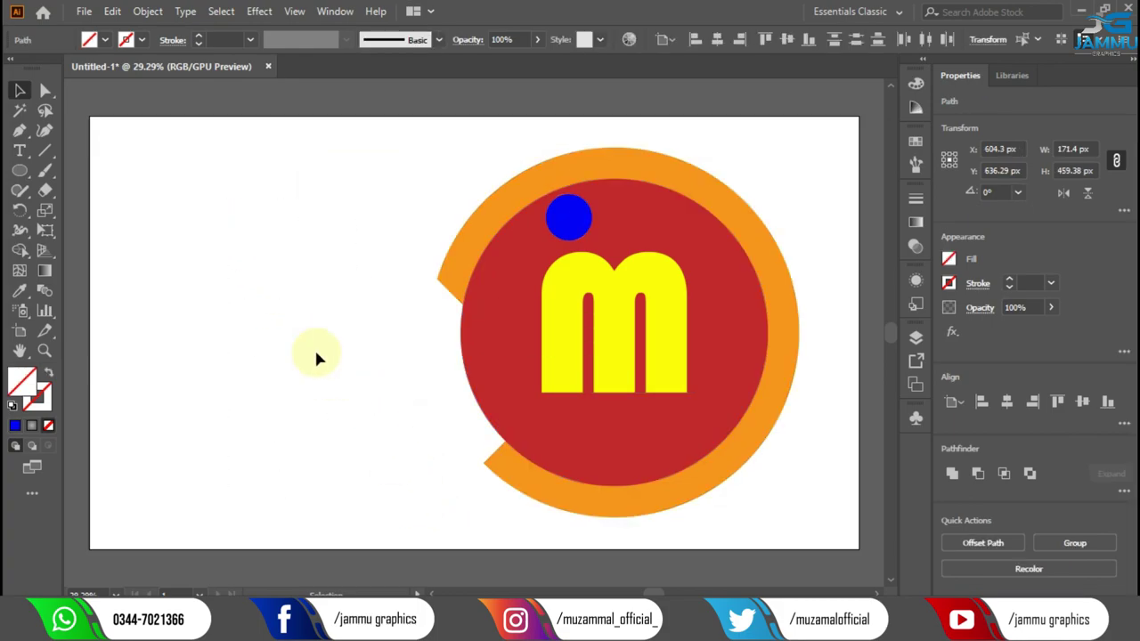
# - Expand the yellow m text into outline shapes with Object > Expand
pyautogui.click(621, 339)
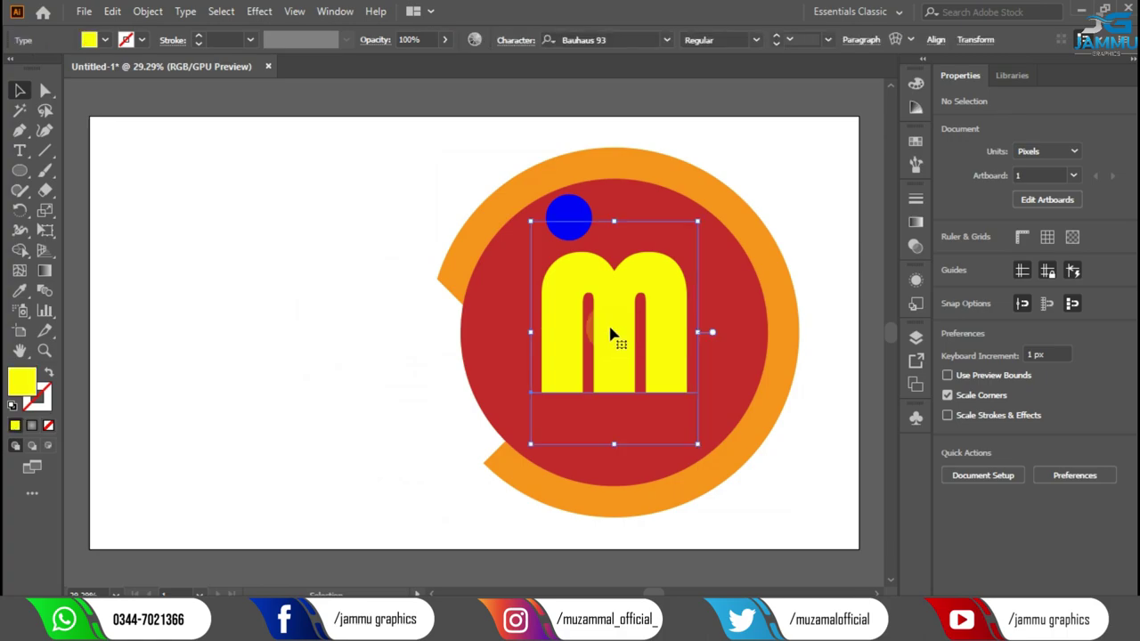
pyautogui.click(936, 40)
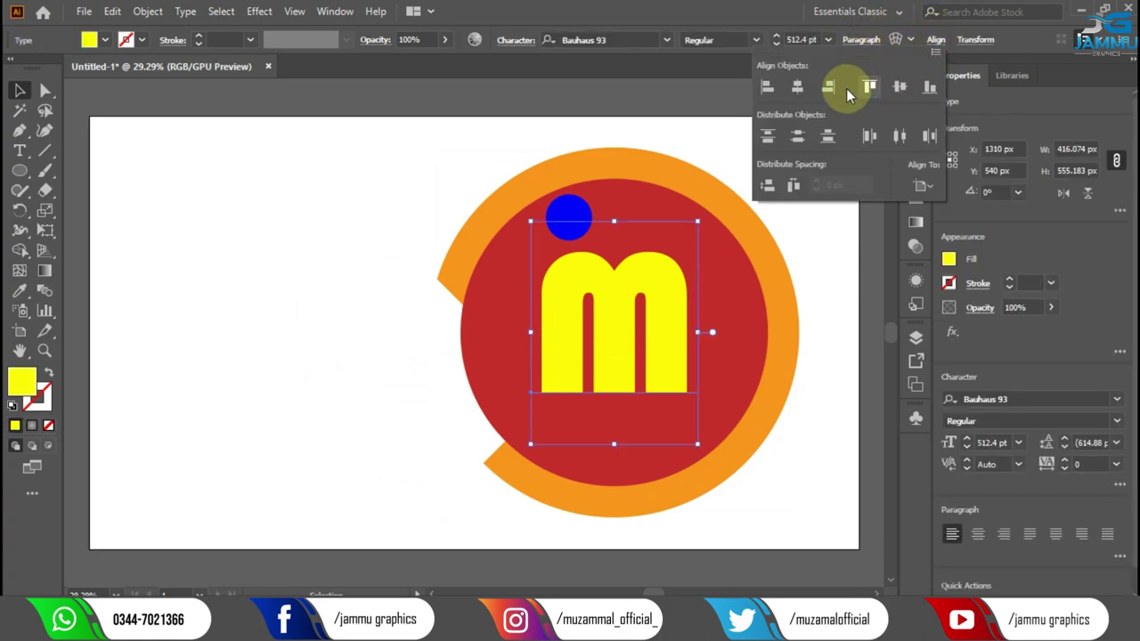
pyautogui.click(154, 11)
pyautogui.click(156, 11)
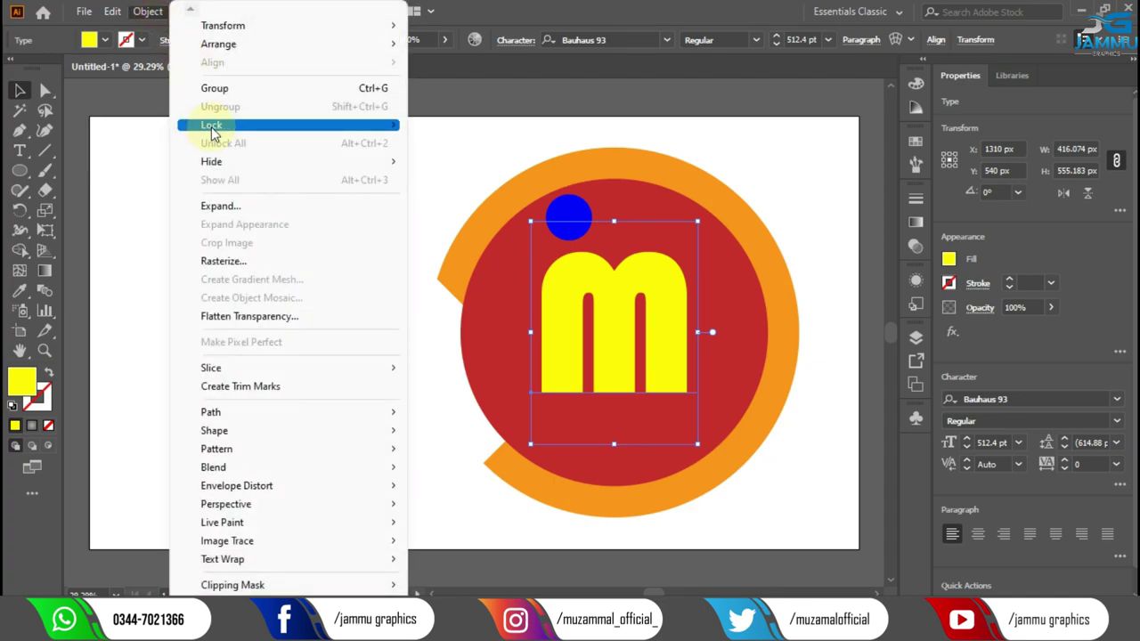
pyautogui.click(220, 206)
pyautogui.click(529, 402)
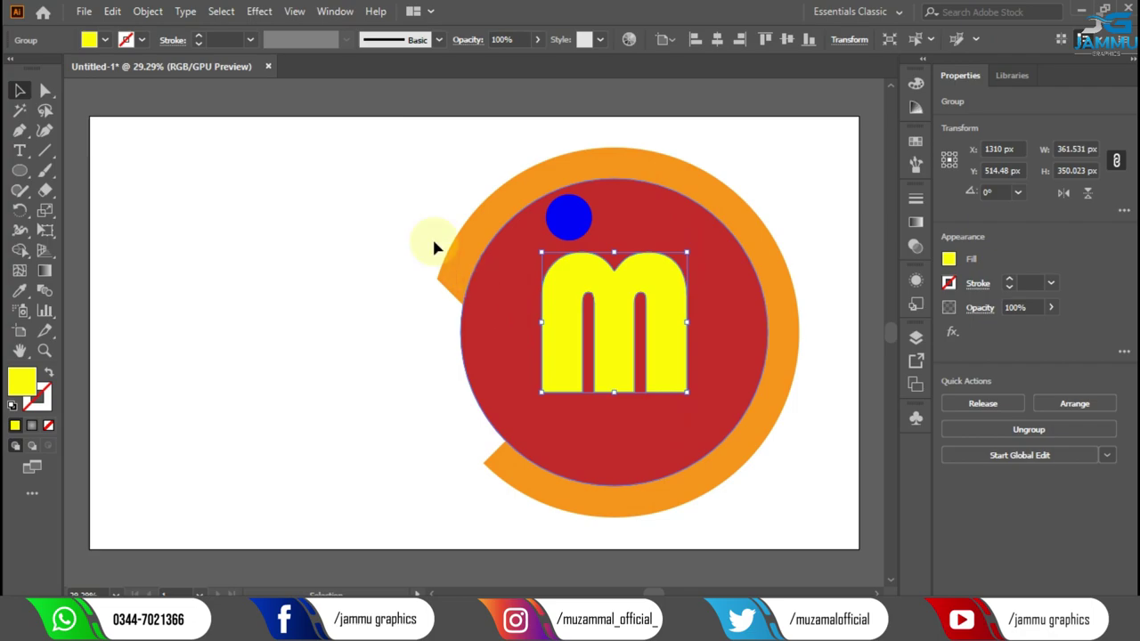
# - Select the whole logo and move it left toward the page centre
pyautogui.moveTo(366, 189); pyautogui.dragTo(786, 460)
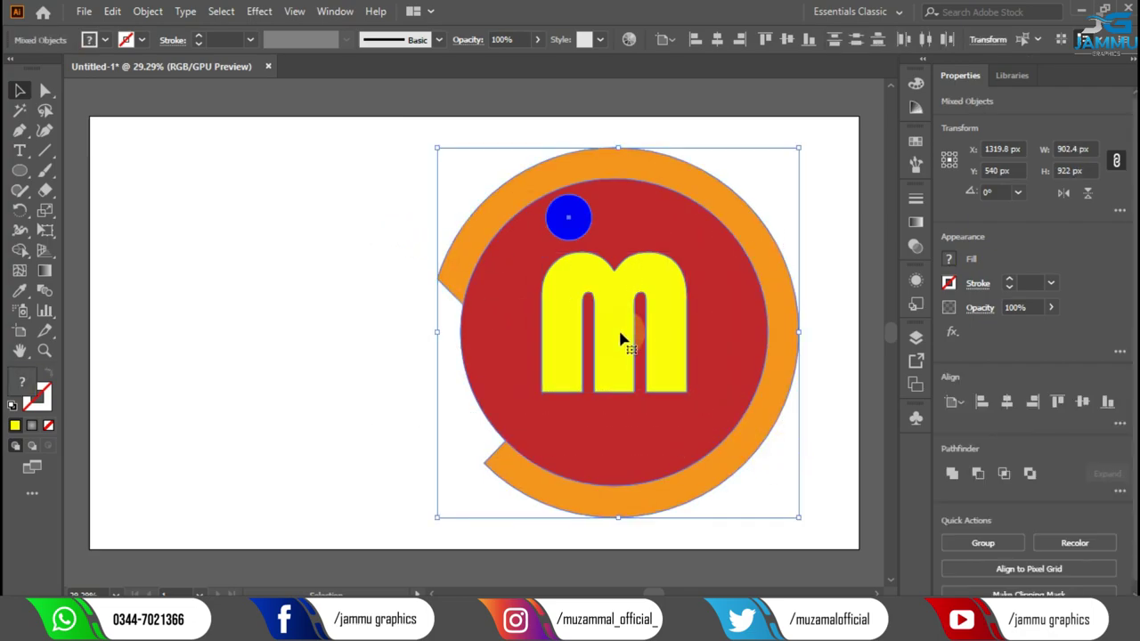
pyautogui.moveTo(621, 339); pyautogui.dragTo(526, 343)
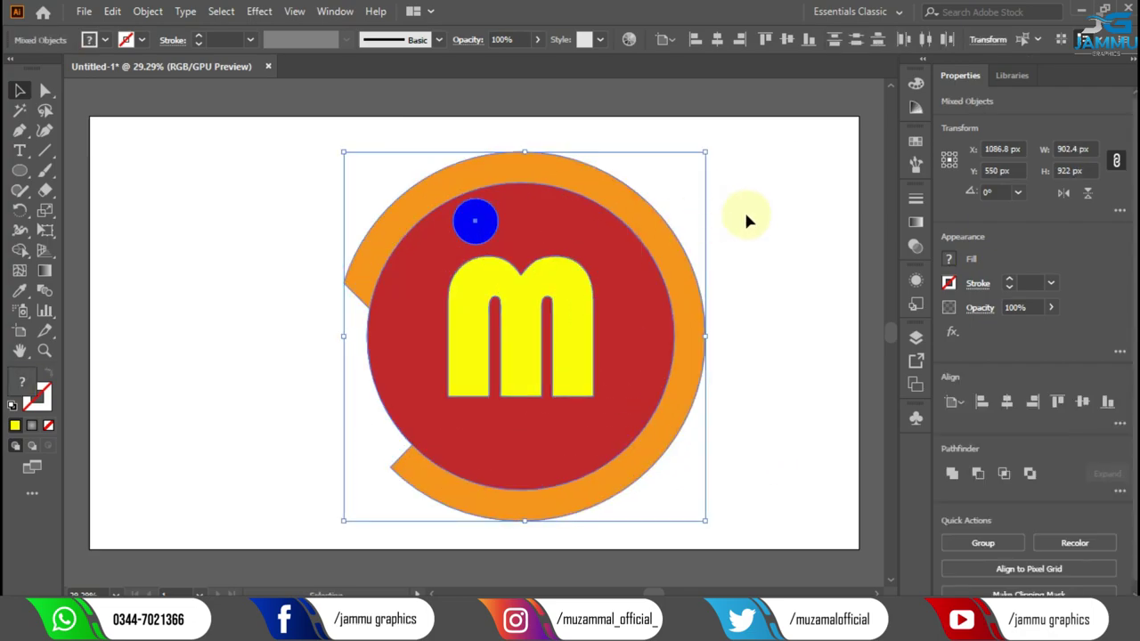
pyautogui.click(262, 16)
pyautogui.moveTo(274, 107)
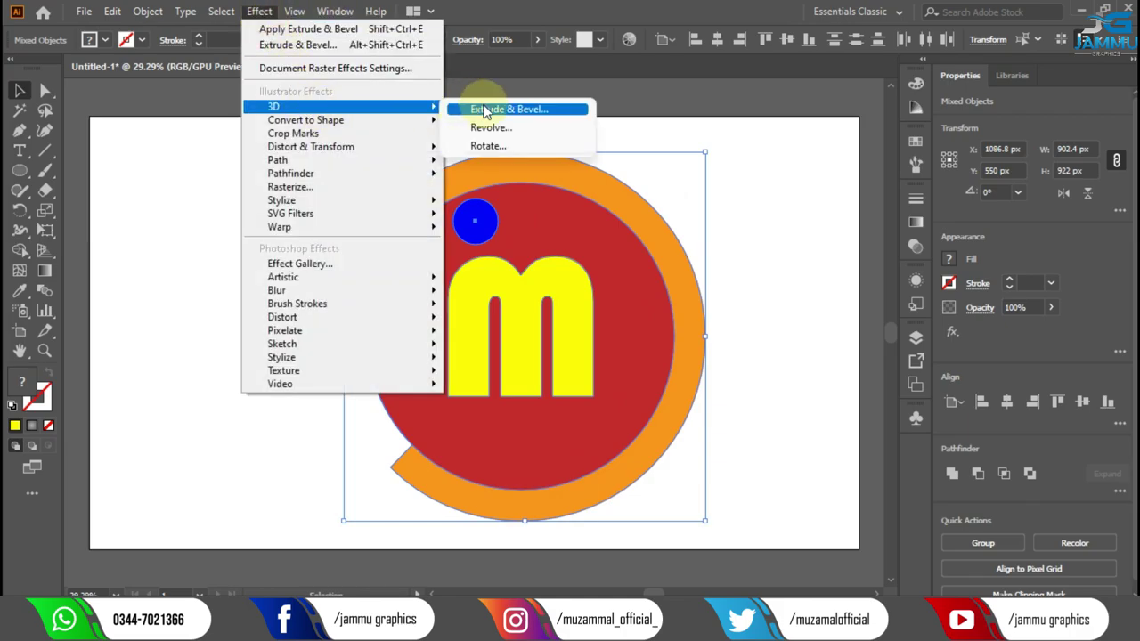
# - Apply a 3D Extrude & Bevel with Isometric Top position to the logo
pyautogui.click(485, 109)
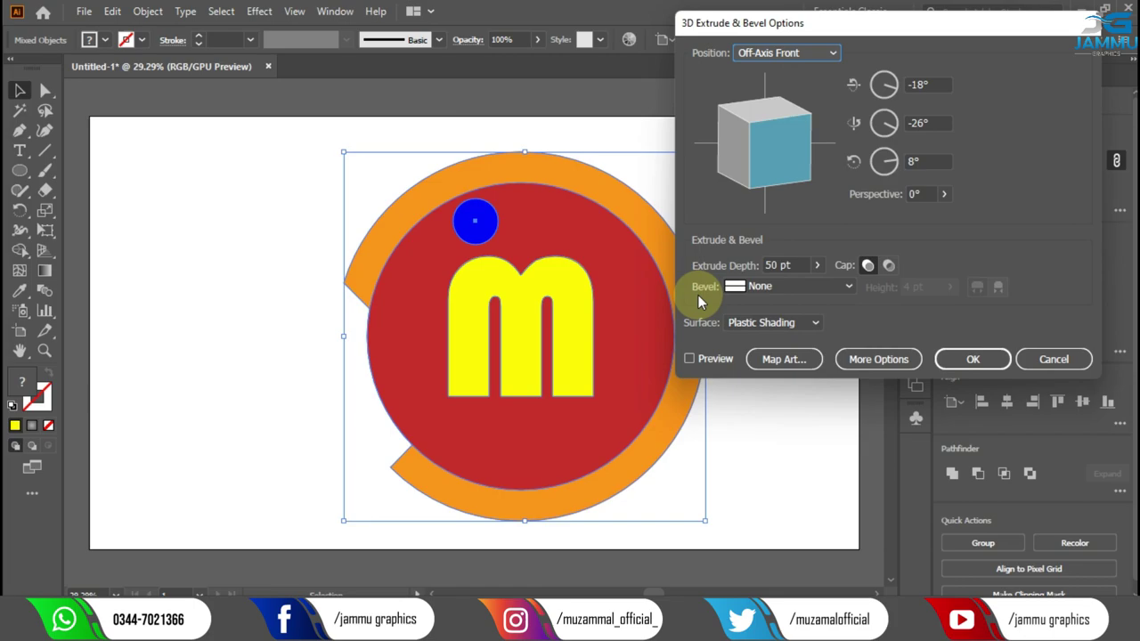
pyautogui.click(689, 359)
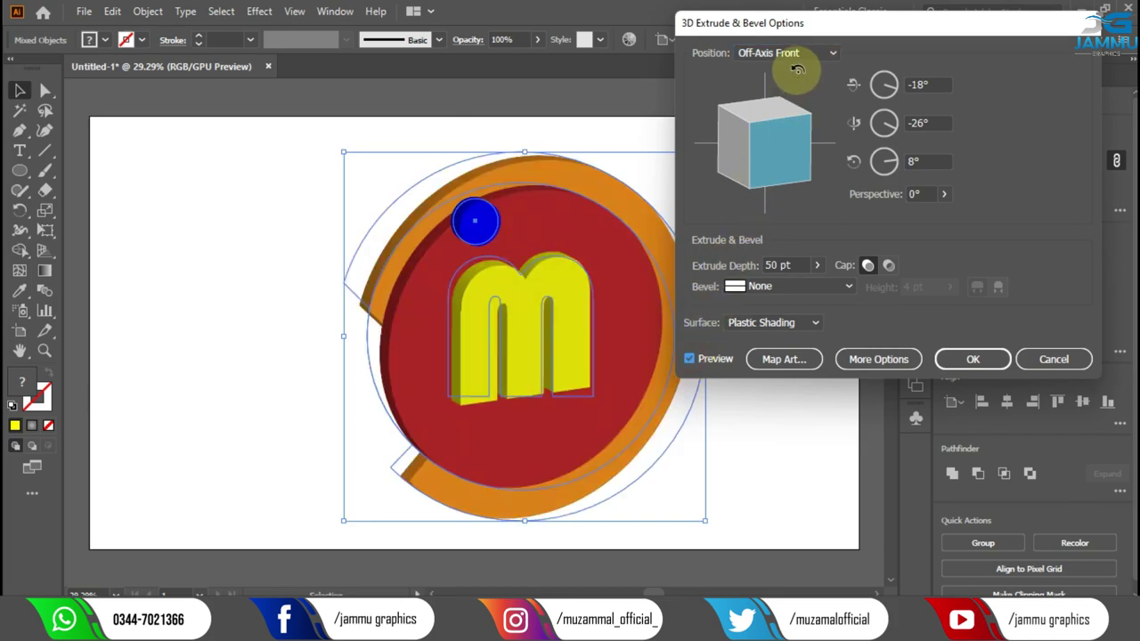
pyautogui.click(795, 56)
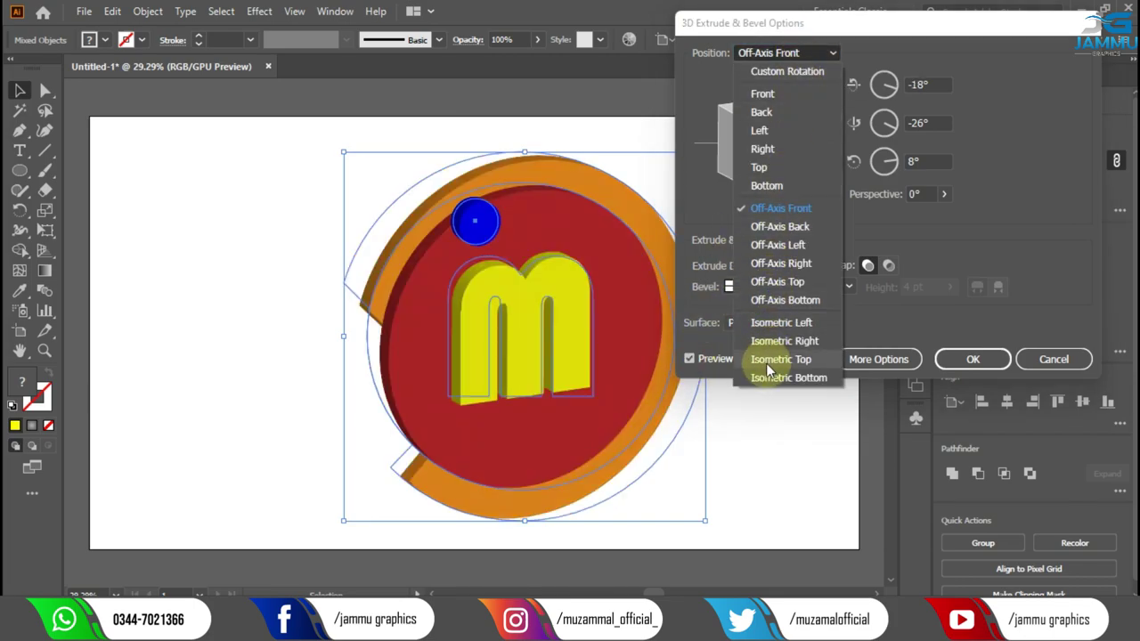
pyautogui.click(797, 361)
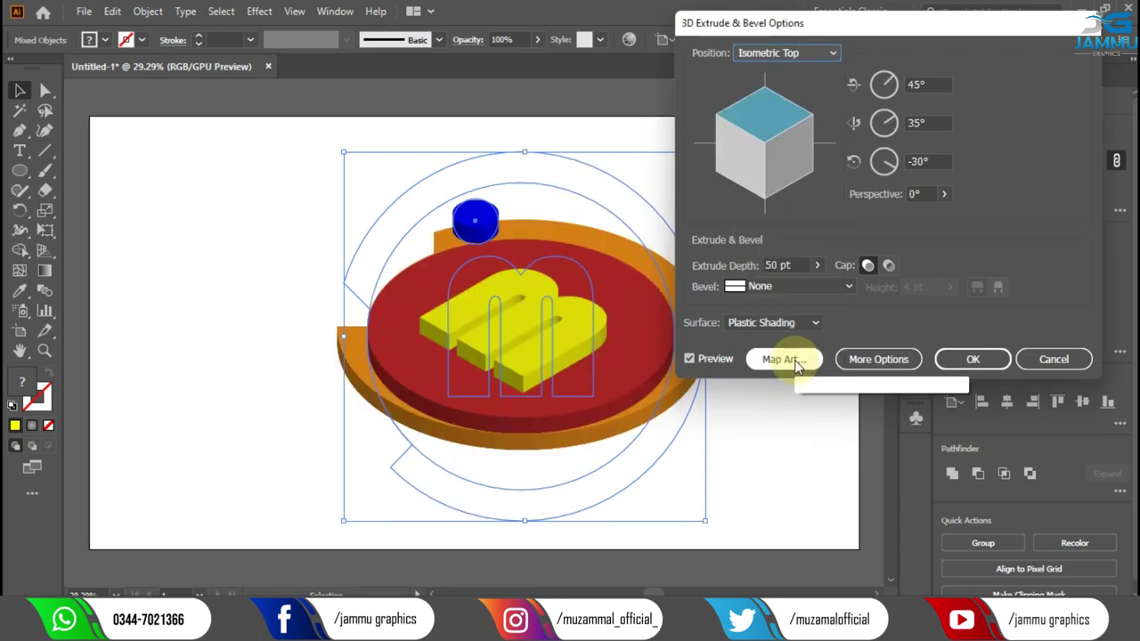
pyautogui.click(966, 360)
pyautogui.click(748, 230)
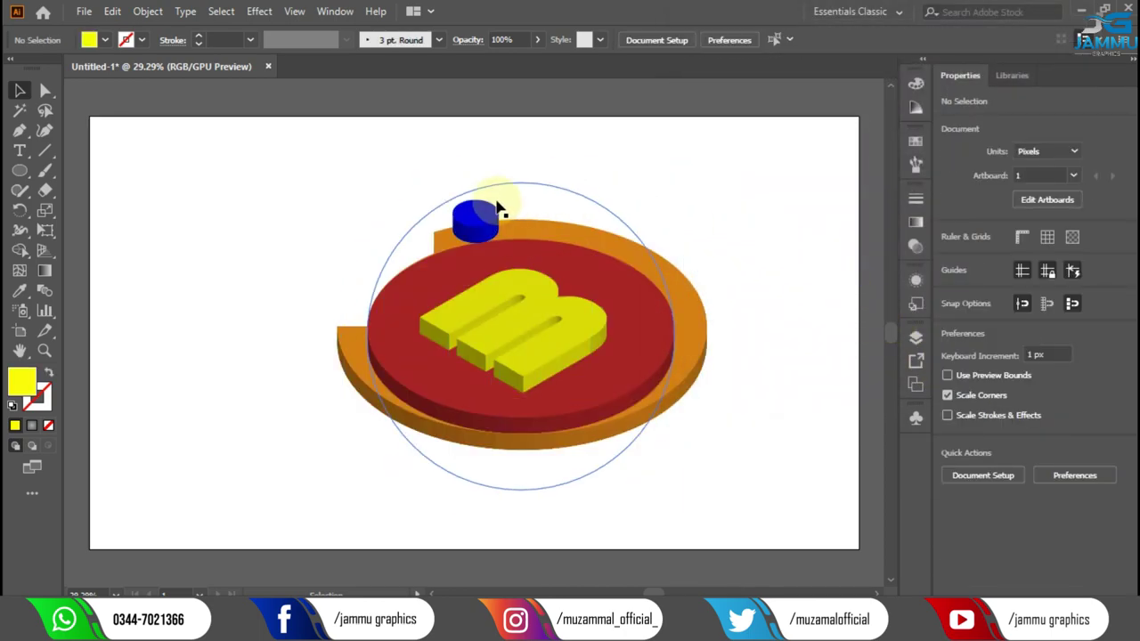
pyautogui.click(480, 227)
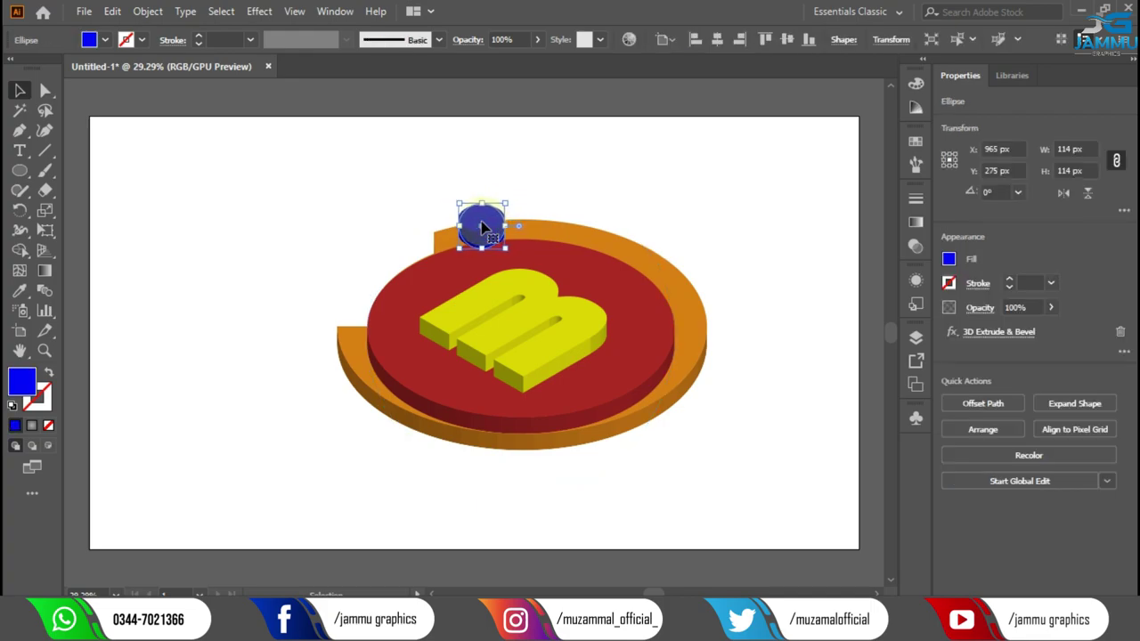
# - Nudge the blue cylinder onto the disc and rotate the orange ring to about 58°
pyautogui.moveTo(481, 230); pyautogui.dragTo(560, 252)
pyautogui.click(505, 233)
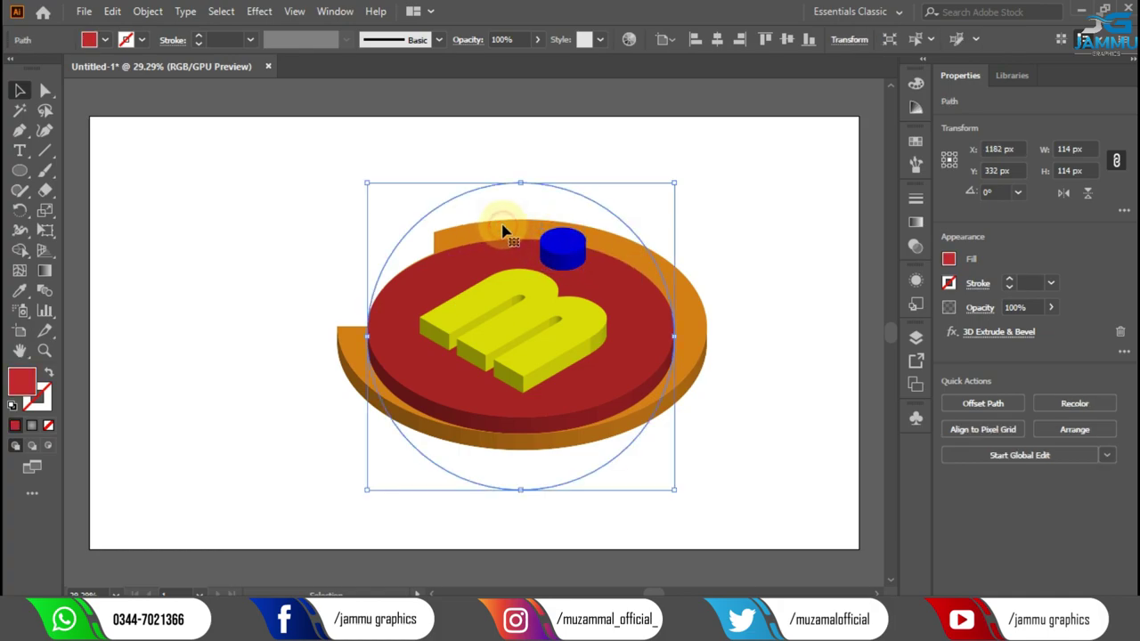
pyautogui.click(460, 172)
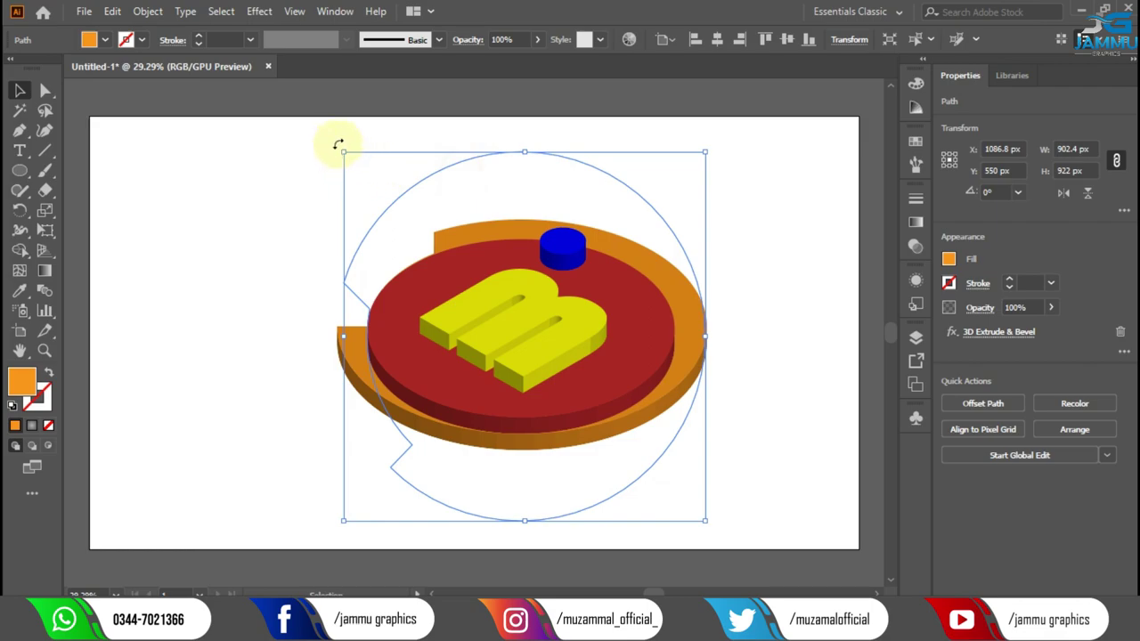
pyautogui.moveTo(337, 143); pyautogui.dragTo(235, 242)
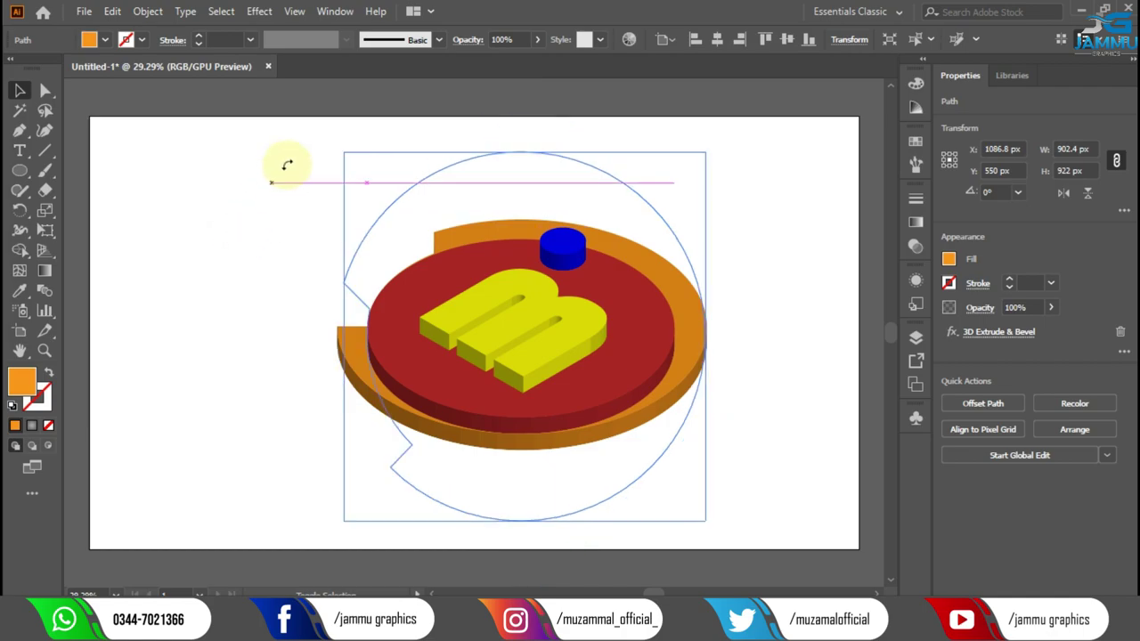
pyautogui.moveTo(236, 242)
pyautogui.mouseDown()
pyautogui.moveTo(319, 130)
pyautogui.moveTo(245, 247)
pyautogui.mouseUp()
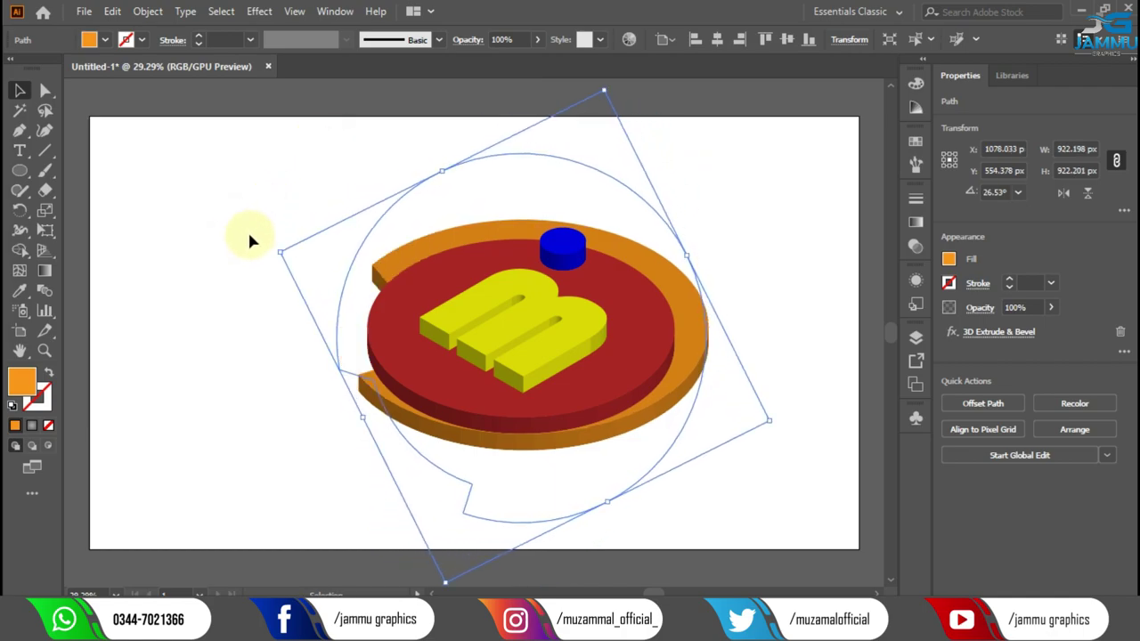
pyautogui.moveTo(271, 250); pyautogui.dragTo(260, 326)
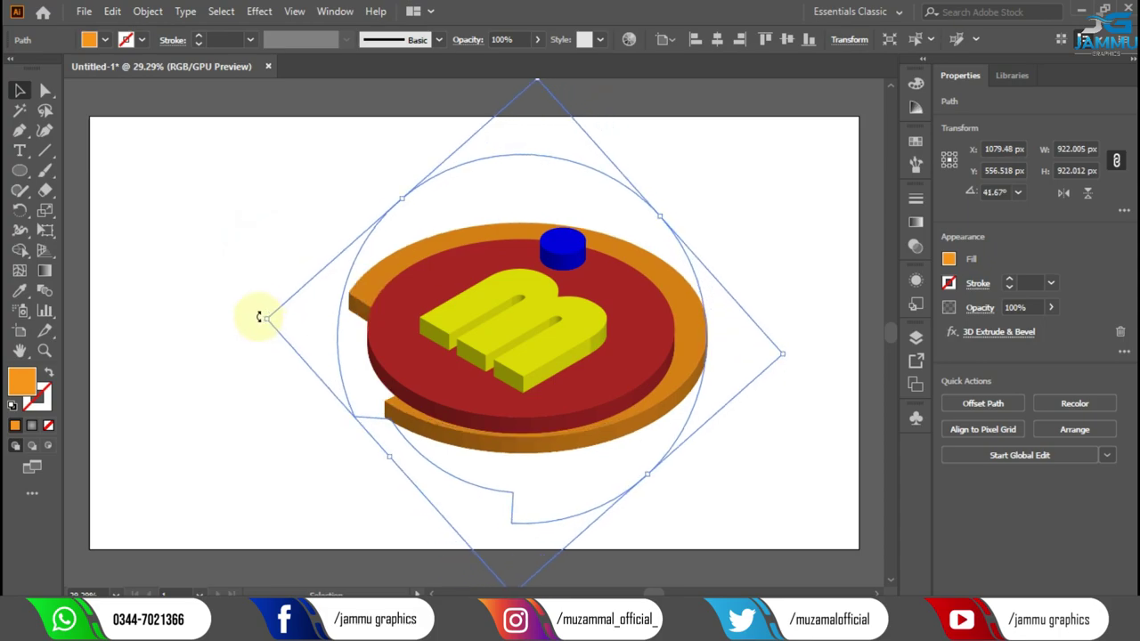
pyautogui.moveTo(258, 317); pyautogui.dragTo(259, 391)
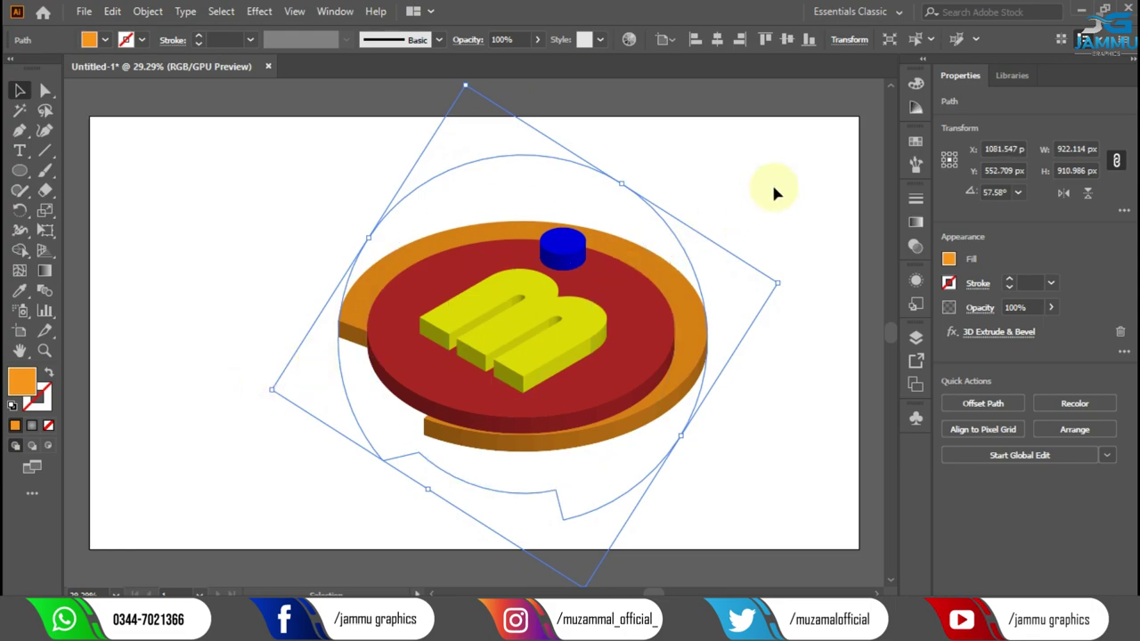
# - Rotate the yellow m to about 12°
pyautogui.click(813, 144)
pyautogui.click(566, 336)
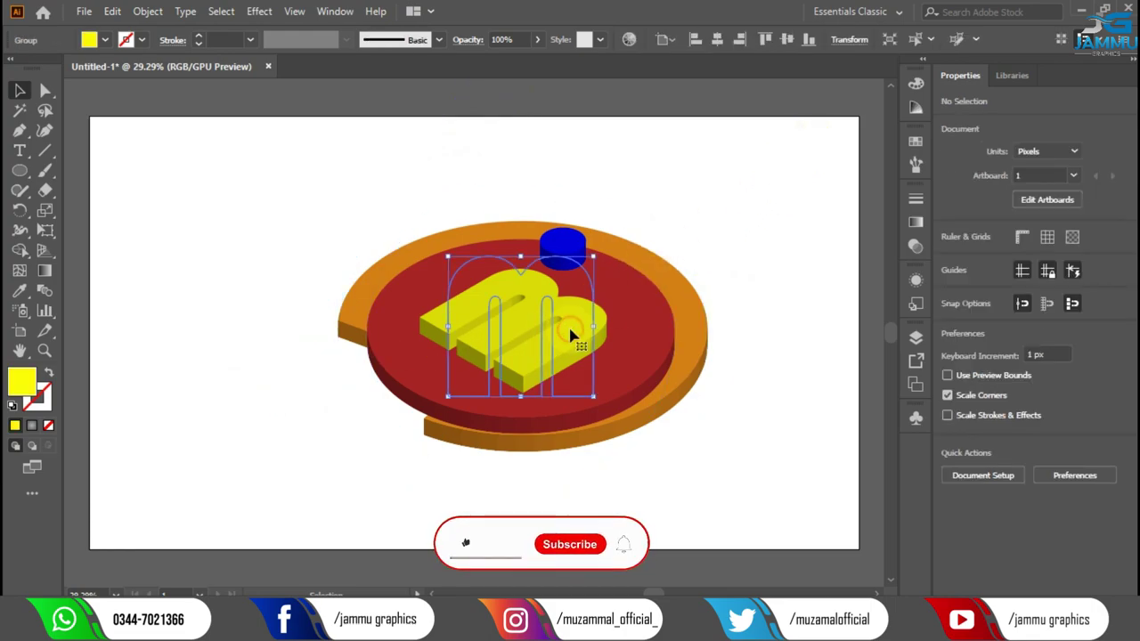
pyautogui.moveTo(448, 256)
pyautogui.mouseDown()
pyautogui.moveTo(374, 318)
pyautogui.moveTo(428, 264)
pyautogui.mouseUp()
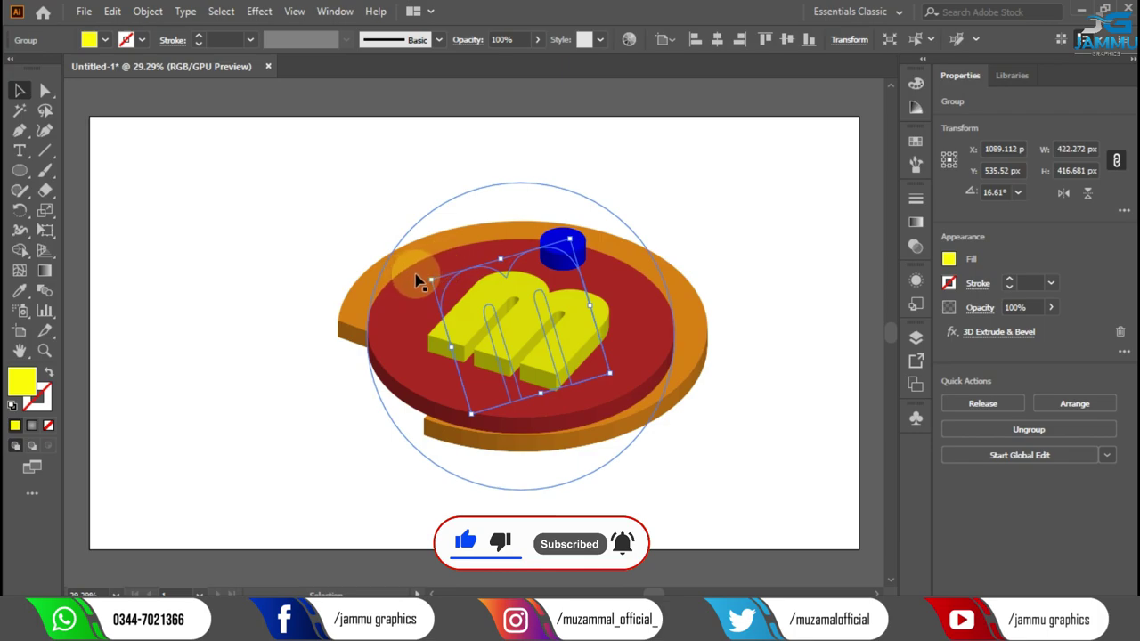
pyautogui.moveTo(432, 277); pyautogui.dragTo(580, 234)
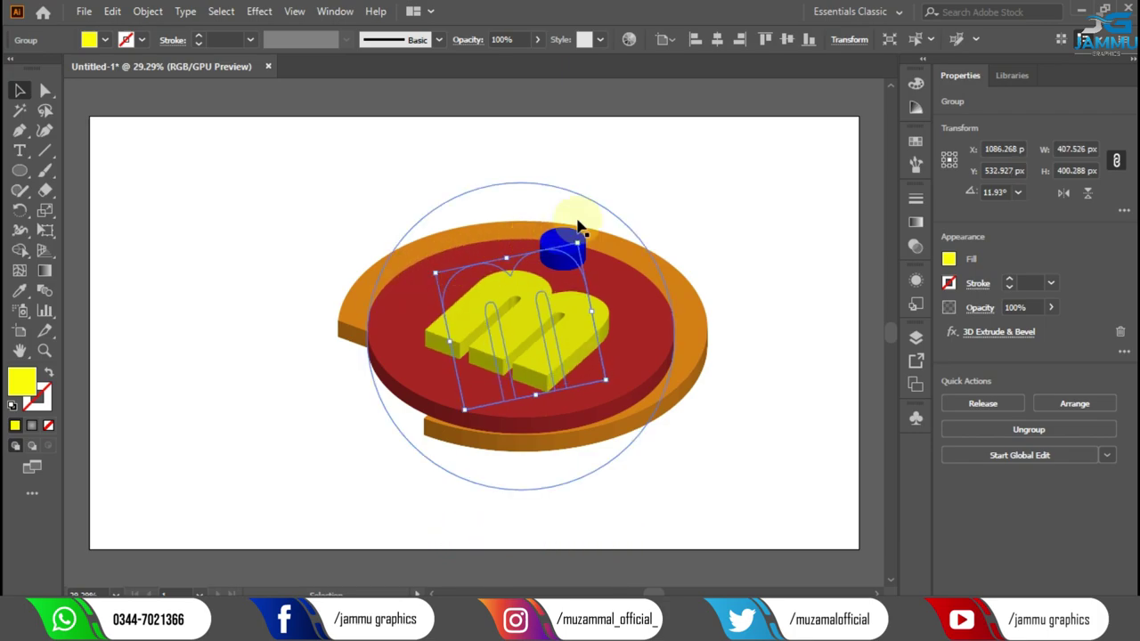
# - Move the red disc up and right to about 1080, 509 px
pyautogui.click(677, 172)
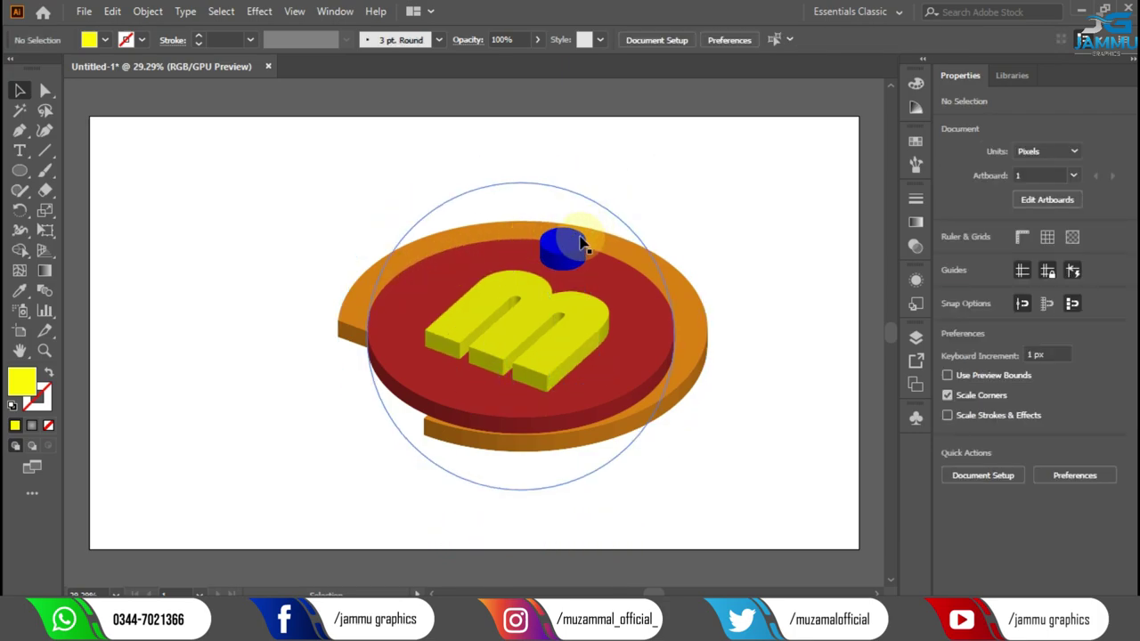
pyautogui.click(645, 305)
pyautogui.moveTo(645, 306); pyautogui.dragTo(652, 287)
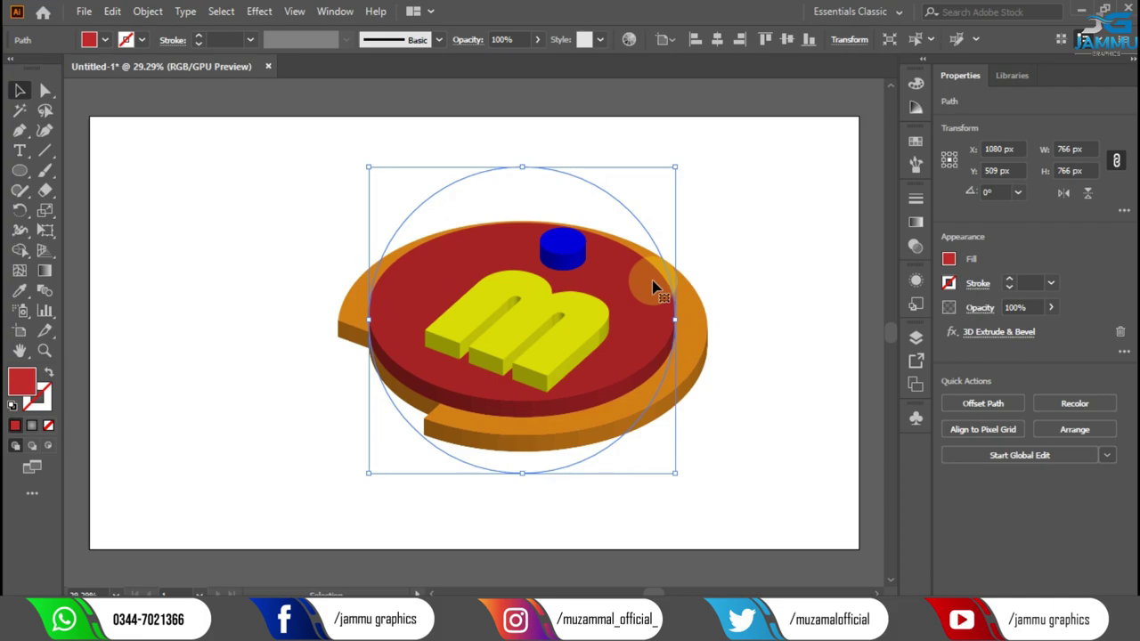
# - Nudge the yellow m up and left with the arrow keys
pyautogui.click(775, 273)
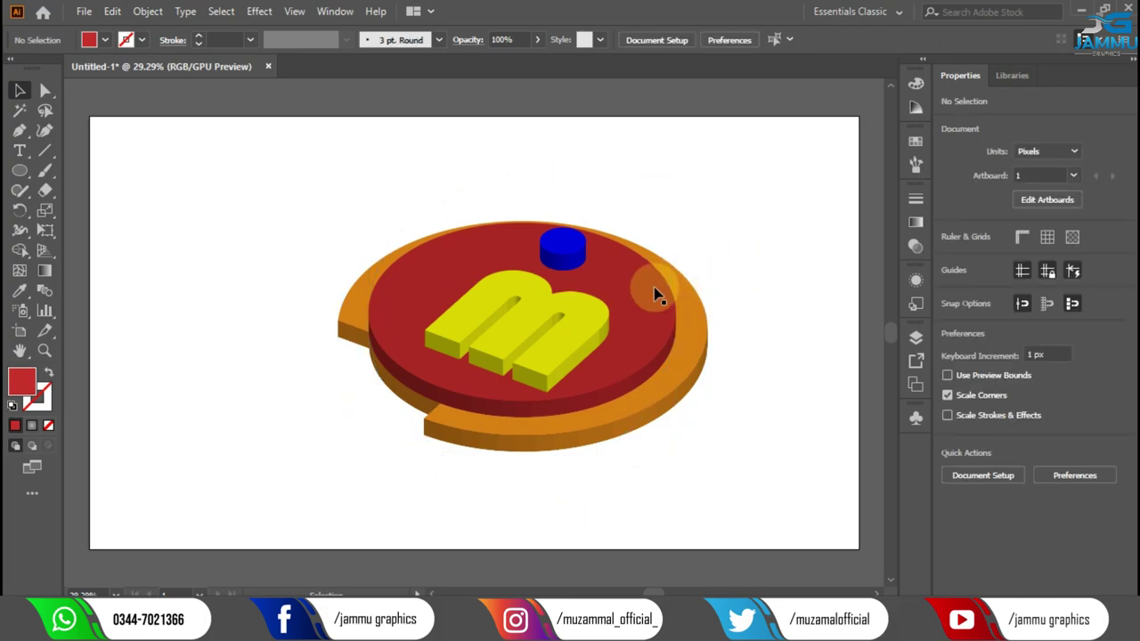
pyautogui.click(553, 328)
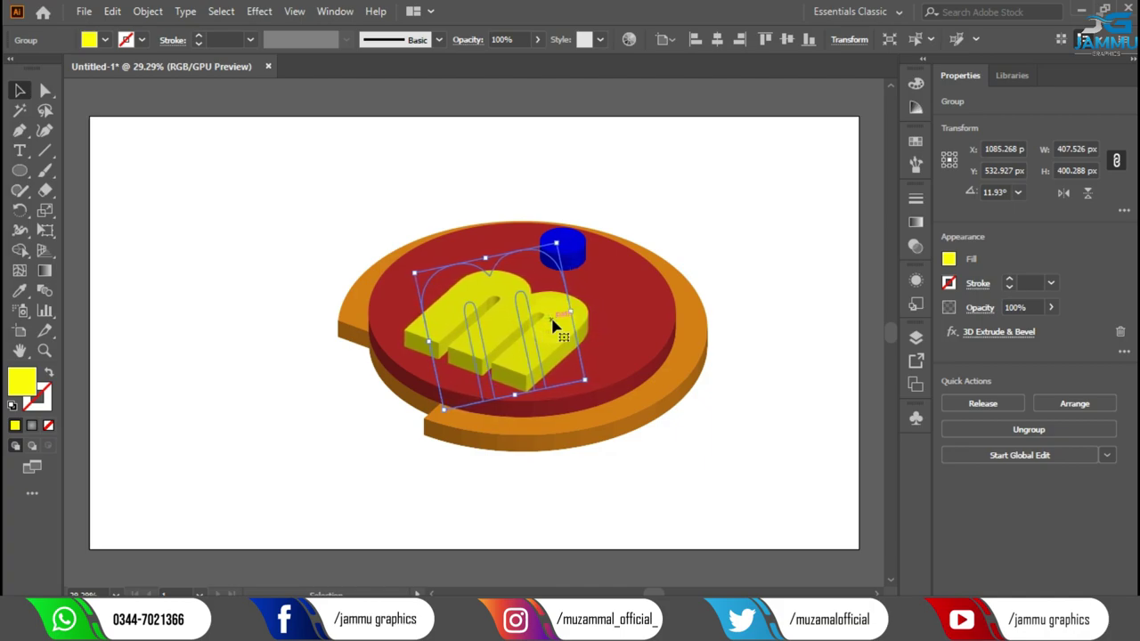
pyautogui.press('Left')
pyautogui.press('Left')
pyautogui.press('Left')
pyautogui.press('Up')
pyautogui.press('Up')
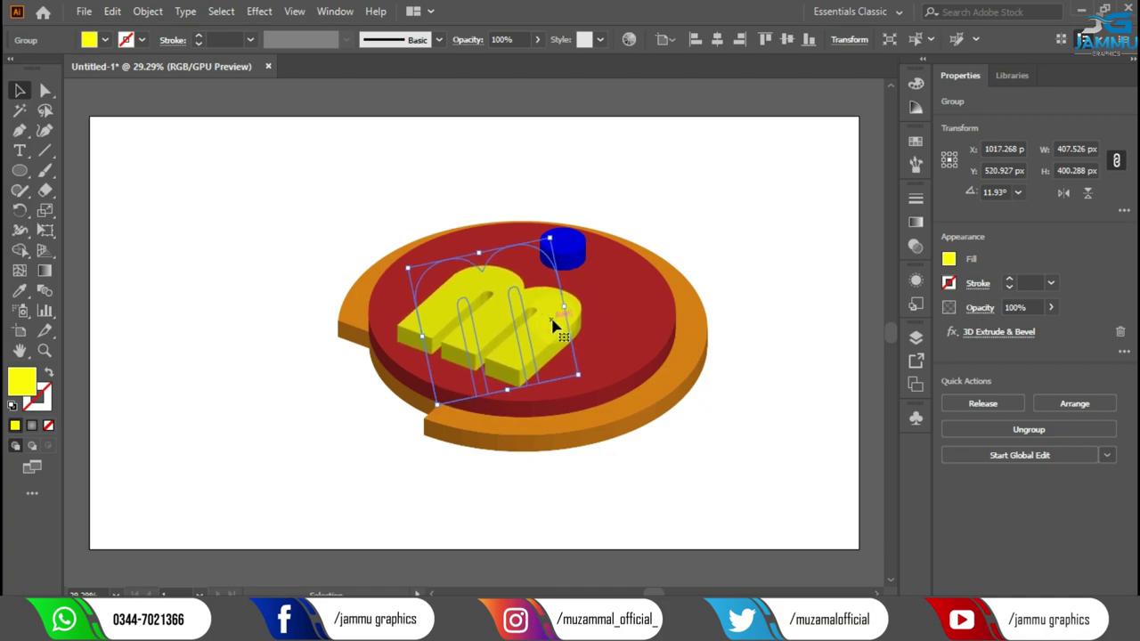
# - Nudge the blue cylinder left and up onto the red disc's top edge, about 1089, 303 px
pyautogui.click(583, 242)
pyautogui.click(584, 243)
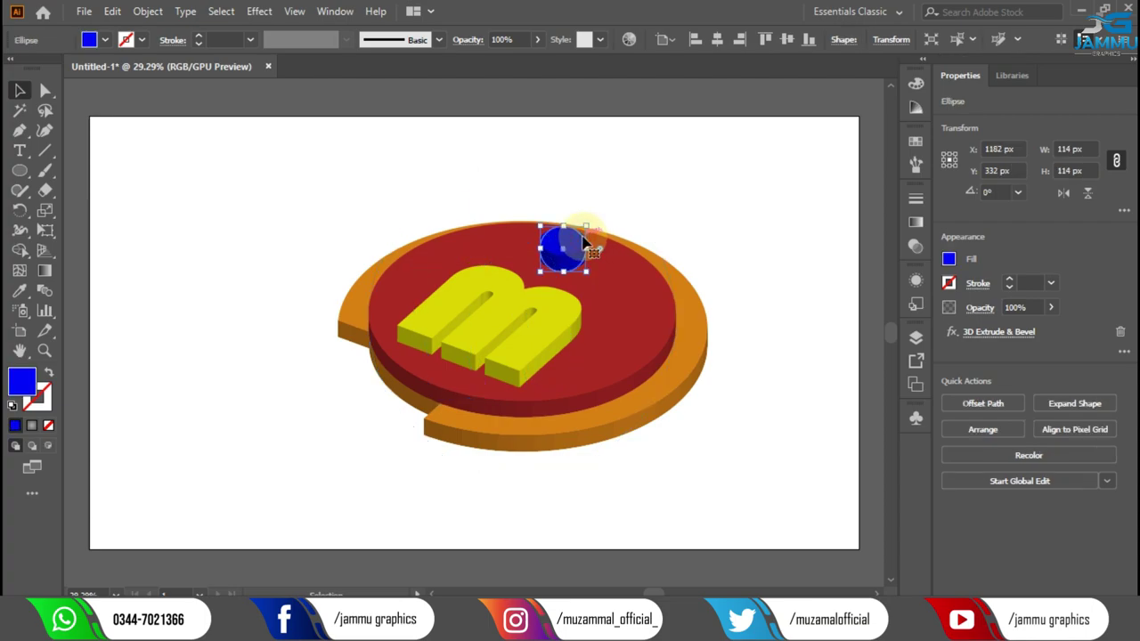
pyautogui.press('Left')
pyautogui.press('Left')
pyautogui.press('Left')
pyautogui.press('Left')
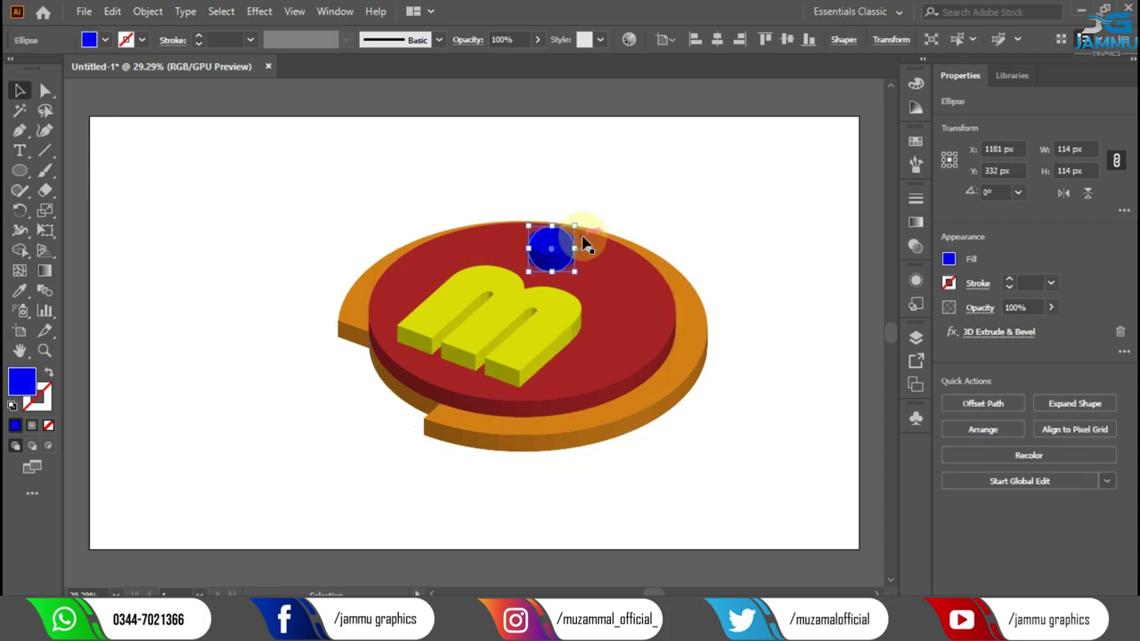
pyautogui.press('Left')
pyautogui.press('Left')
pyautogui.press('Left')
pyautogui.press('Left')
pyautogui.press('Left')
pyautogui.press('Left')
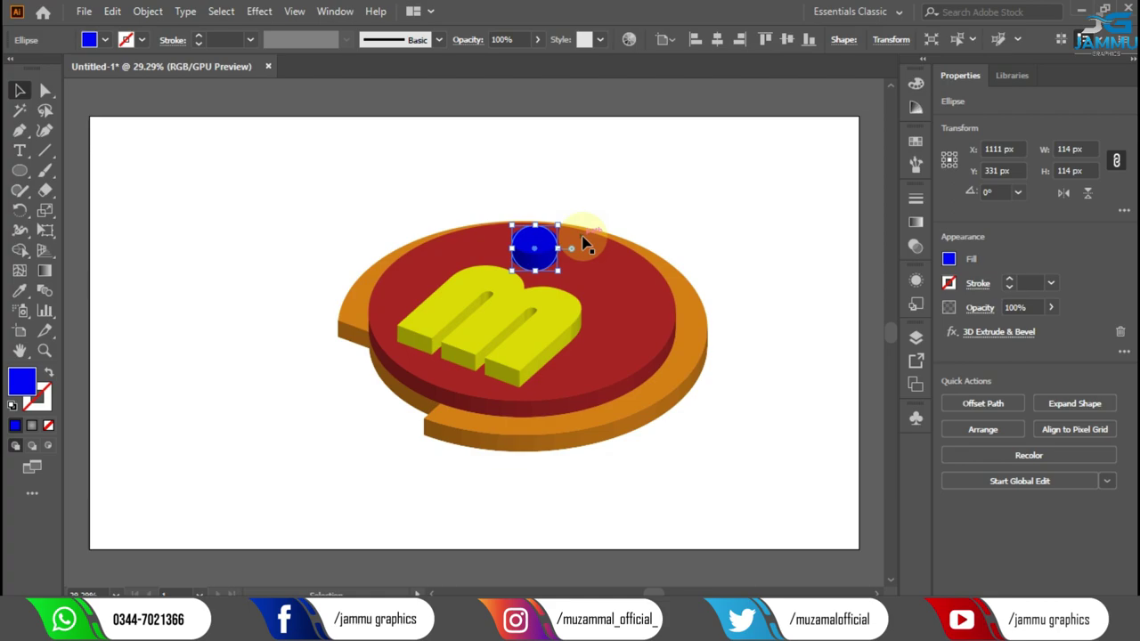
pyautogui.press('Up')
pyautogui.press('Up')
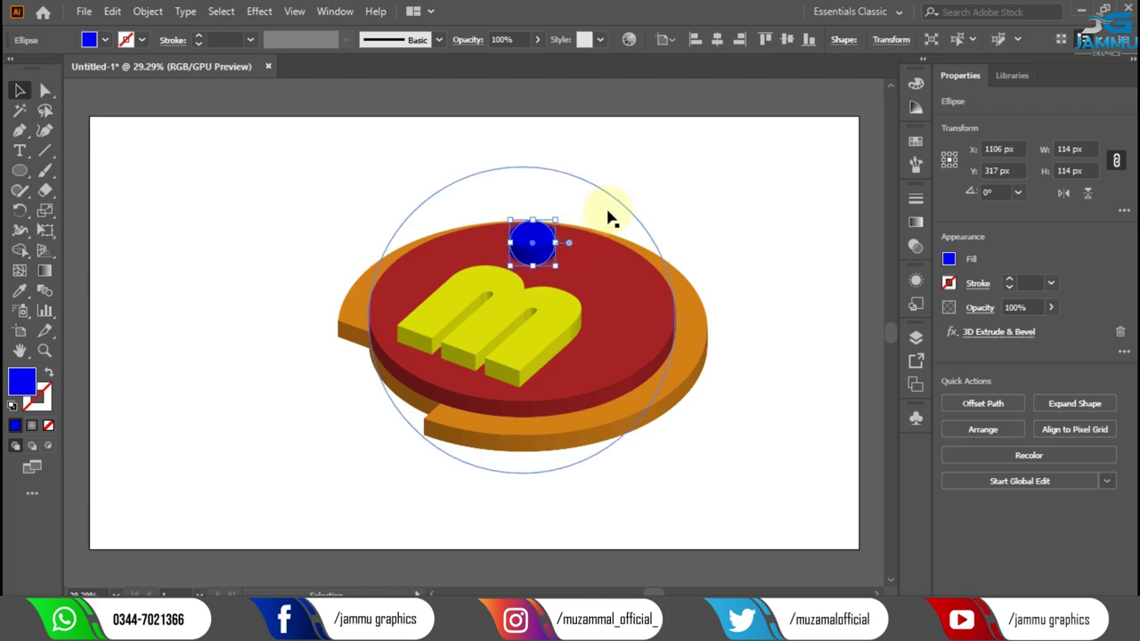
pyautogui.click(633, 176)
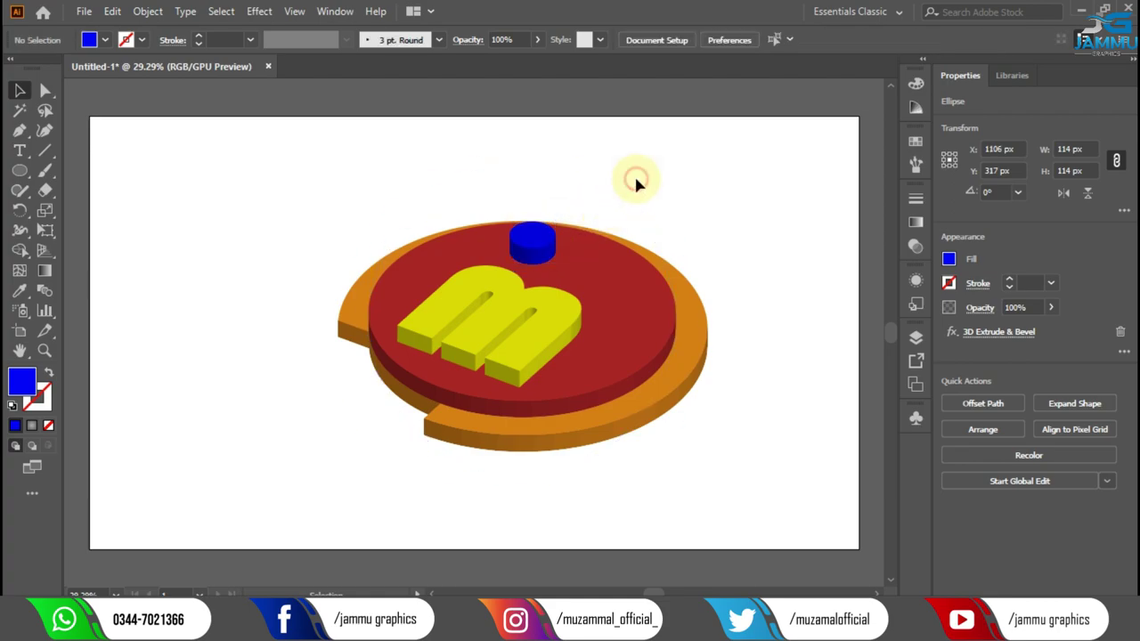
pyautogui.click(535, 241)
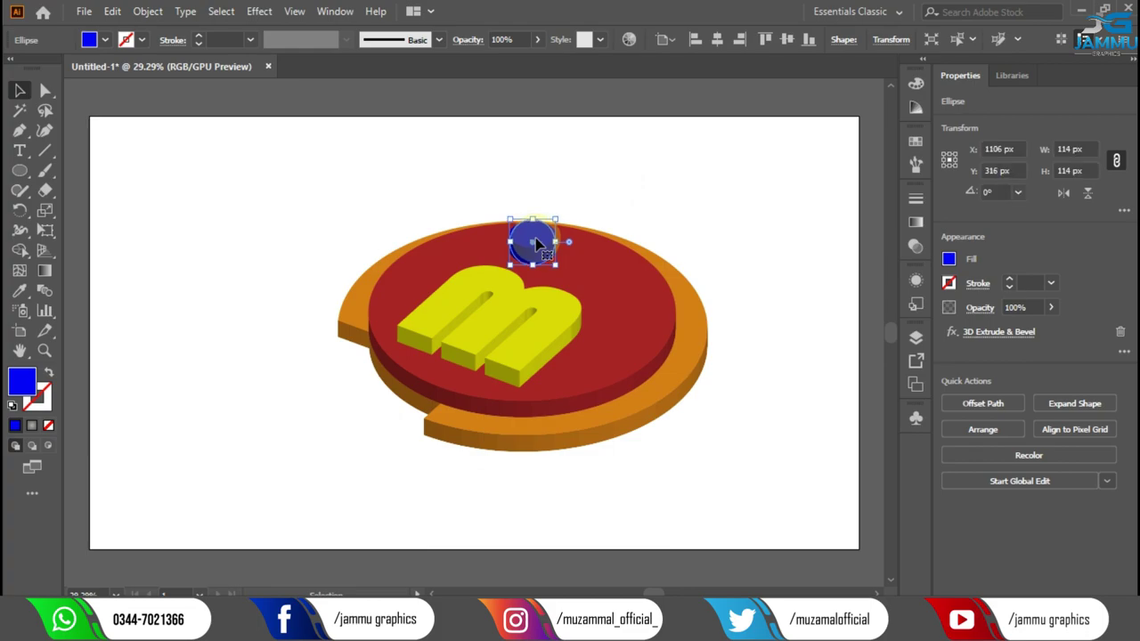
pyautogui.press('Up')
pyautogui.press('Up')
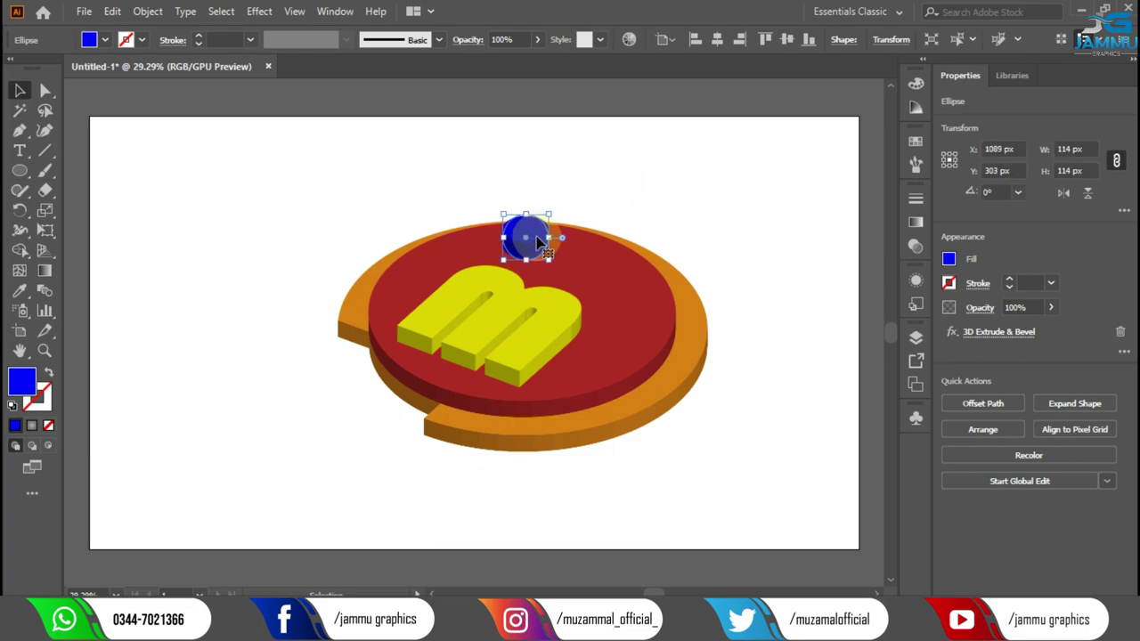
pyautogui.click(609, 160)
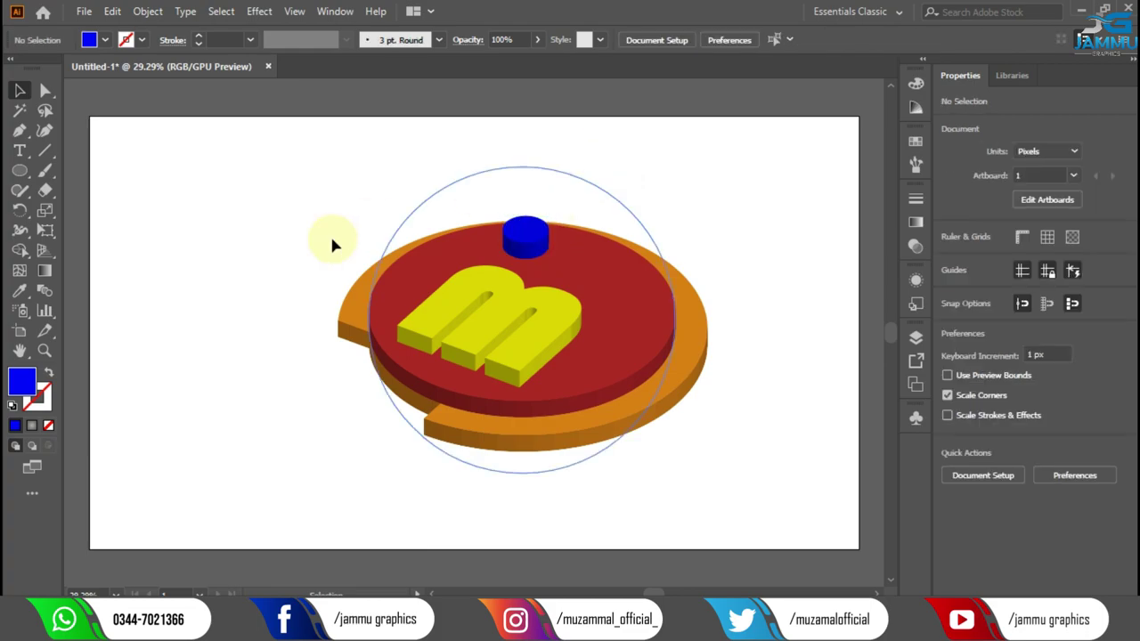
# - Fine-tune the red disc's position with small arrow-key nudges
pyautogui.click(390, 328)
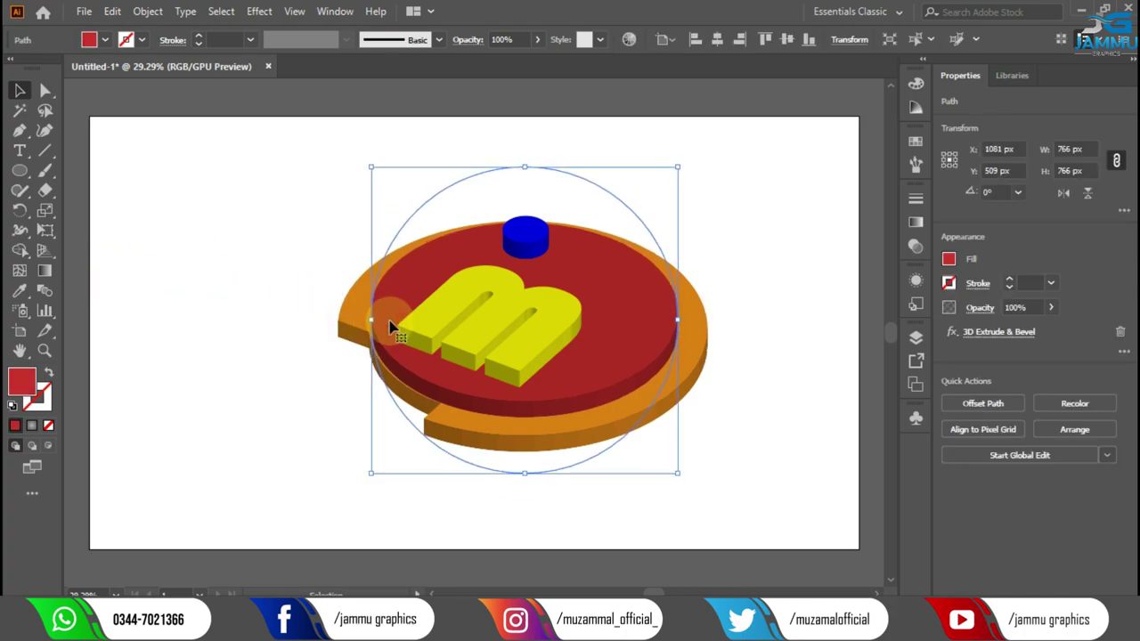
pyautogui.press('Right')
pyautogui.press('Up')
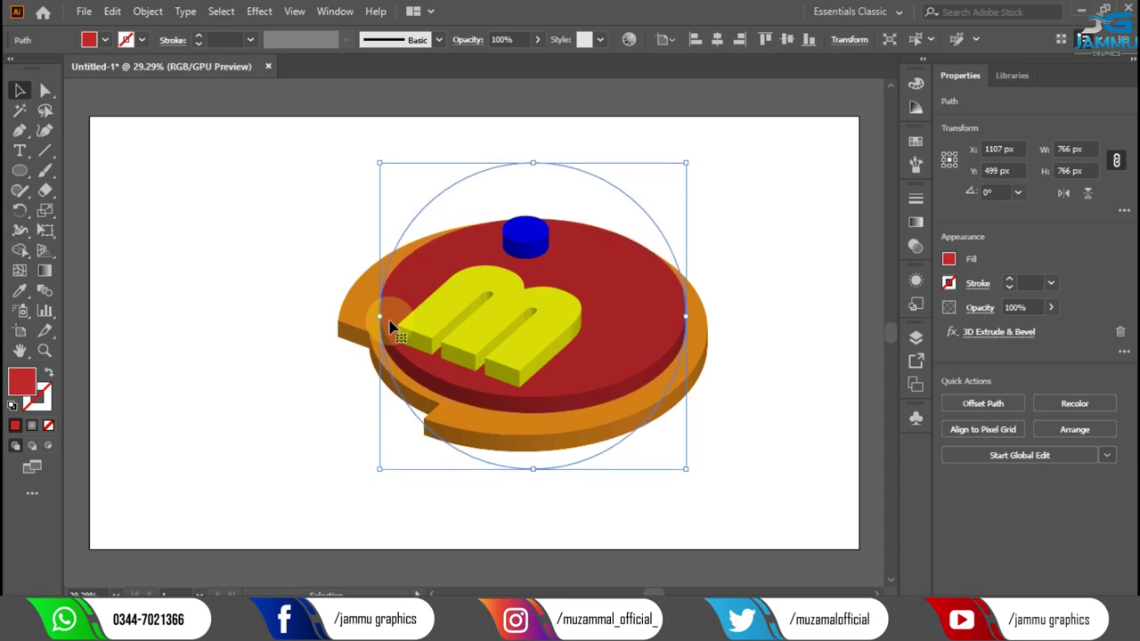
pyautogui.press('Down')
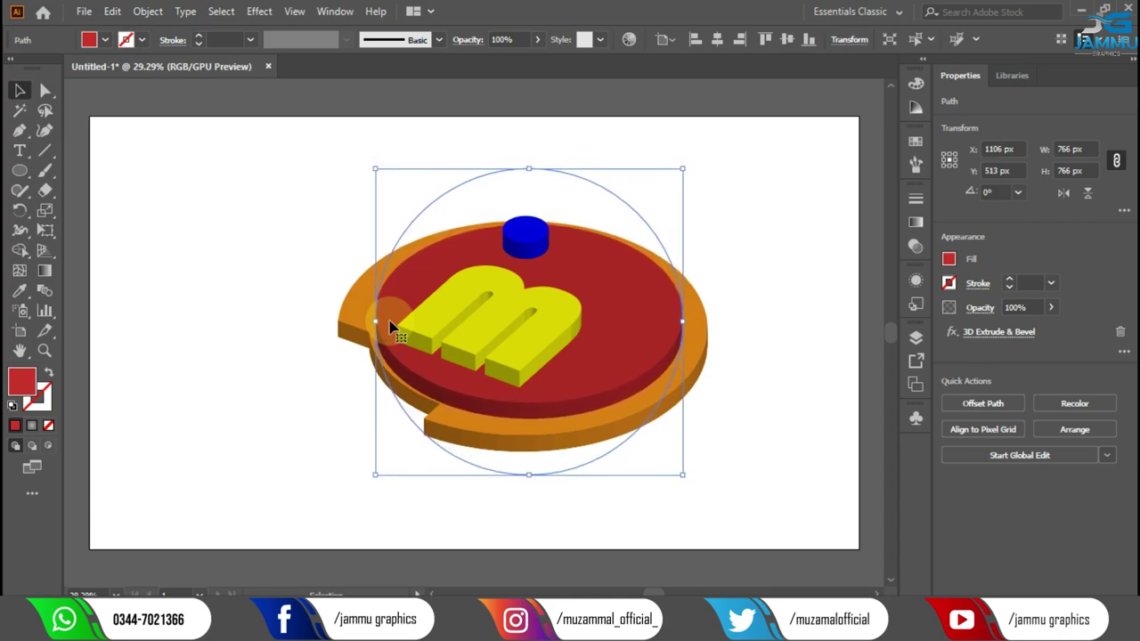
pyautogui.press('Left')
pyautogui.press('Up')
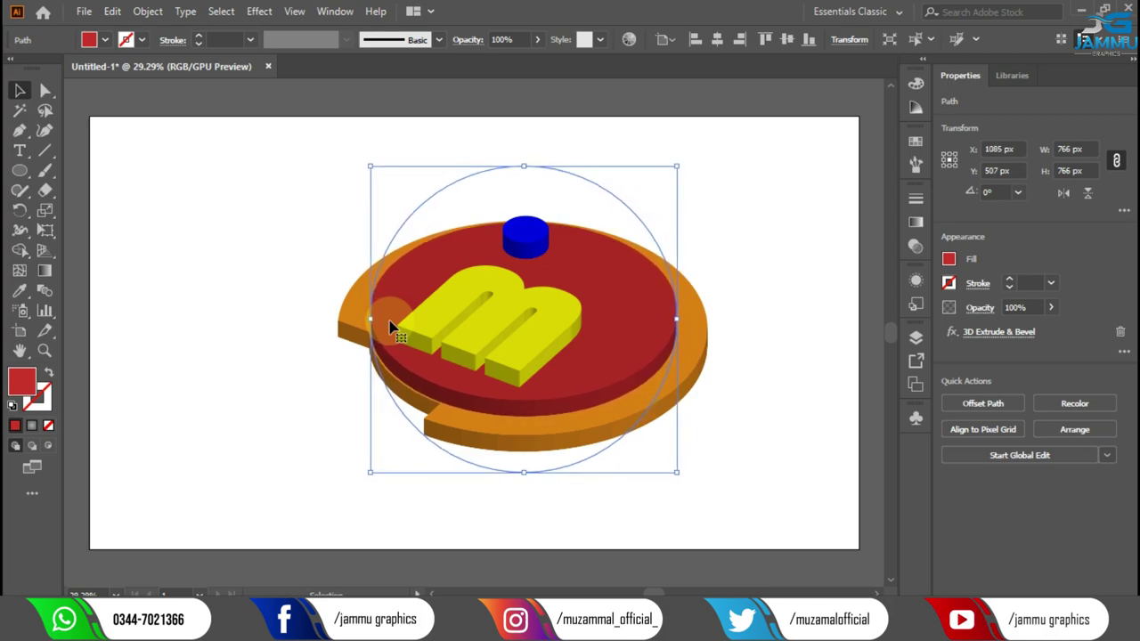
pyautogui.press('Left')
pyautogui.press('Down')
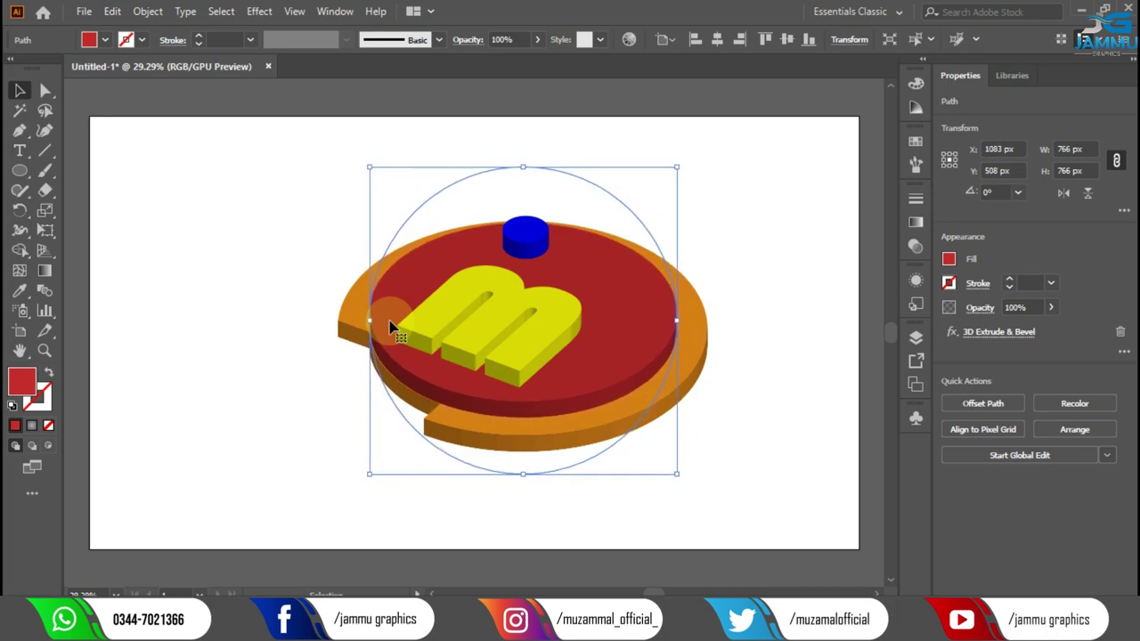
pyautogui.press('Down')
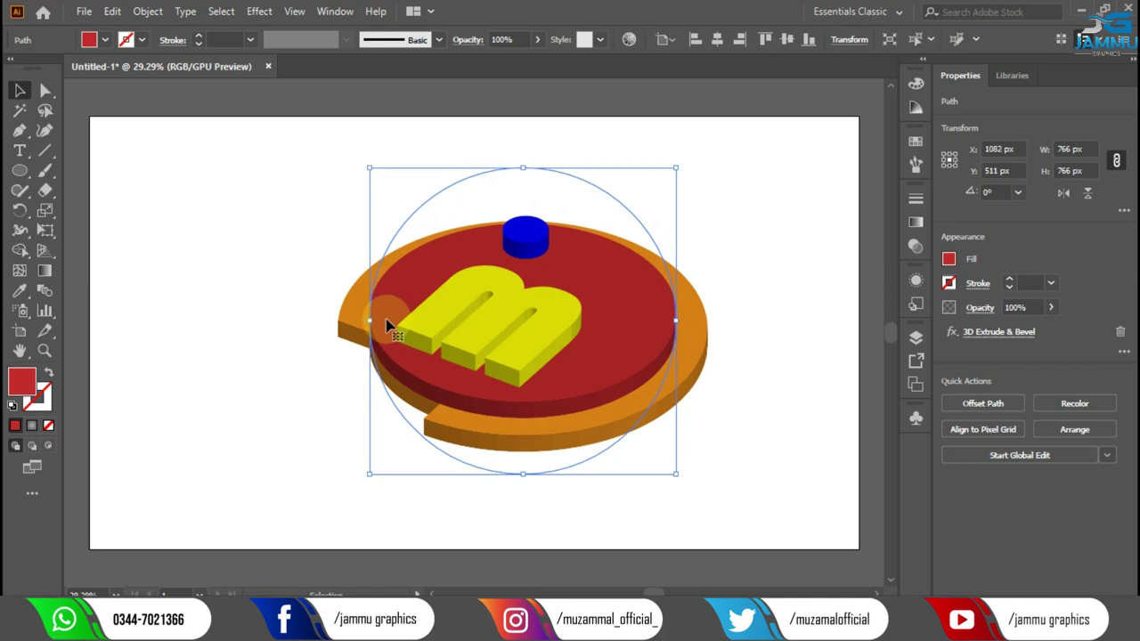
pyautogui.click(252, 285)
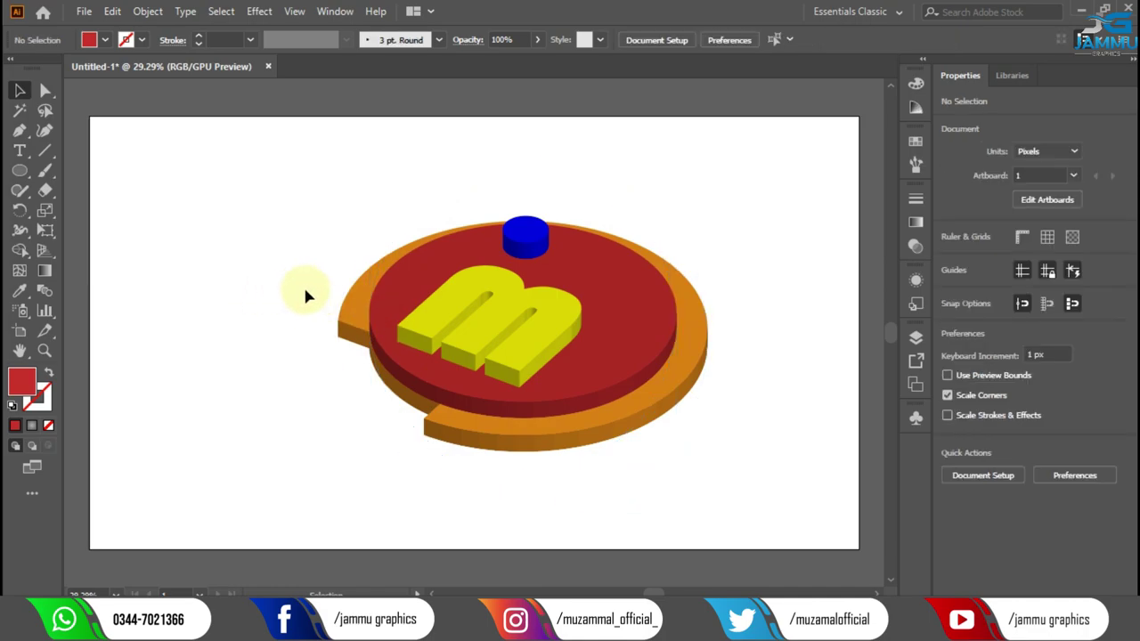
pyautogui.click(381, 304)
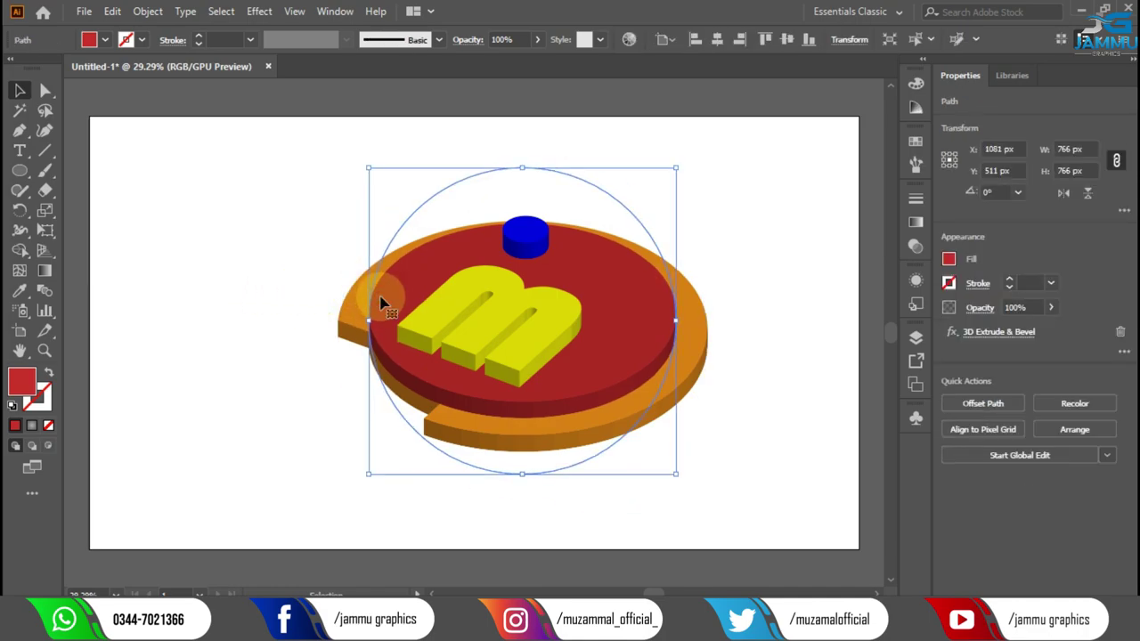
pyautogui.click(262, 280)
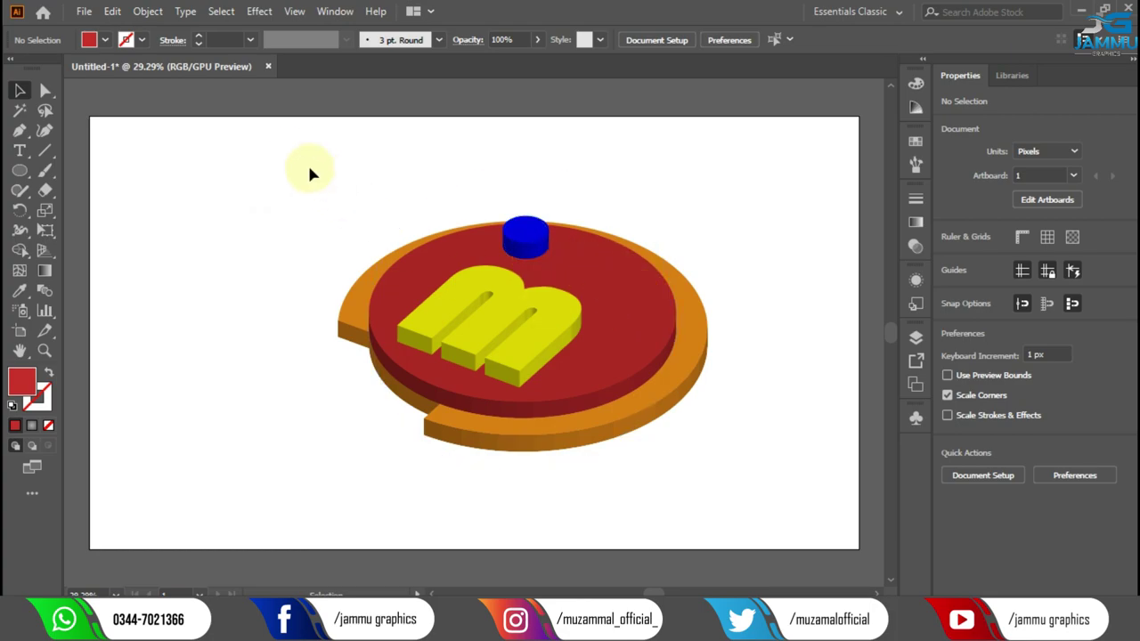
# - Shift the blue cylinder slightly left and down to about 1073, 319 px
pyautogui.moveTo(288, 150)
pyautogui.mouseDown()
pyautogui.moveTo(778, 455)
pyautogui.moveTo(838, 319)
pyautogui.mouseUp()
pyautogui.click(838, 317)
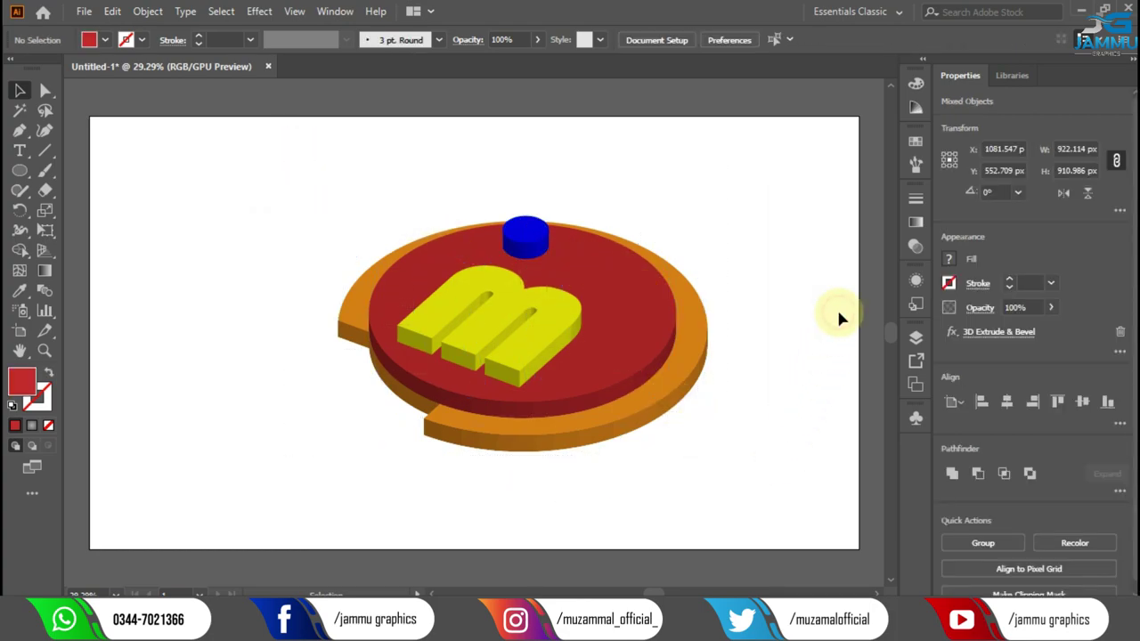
pyautogui.click(524, 243)
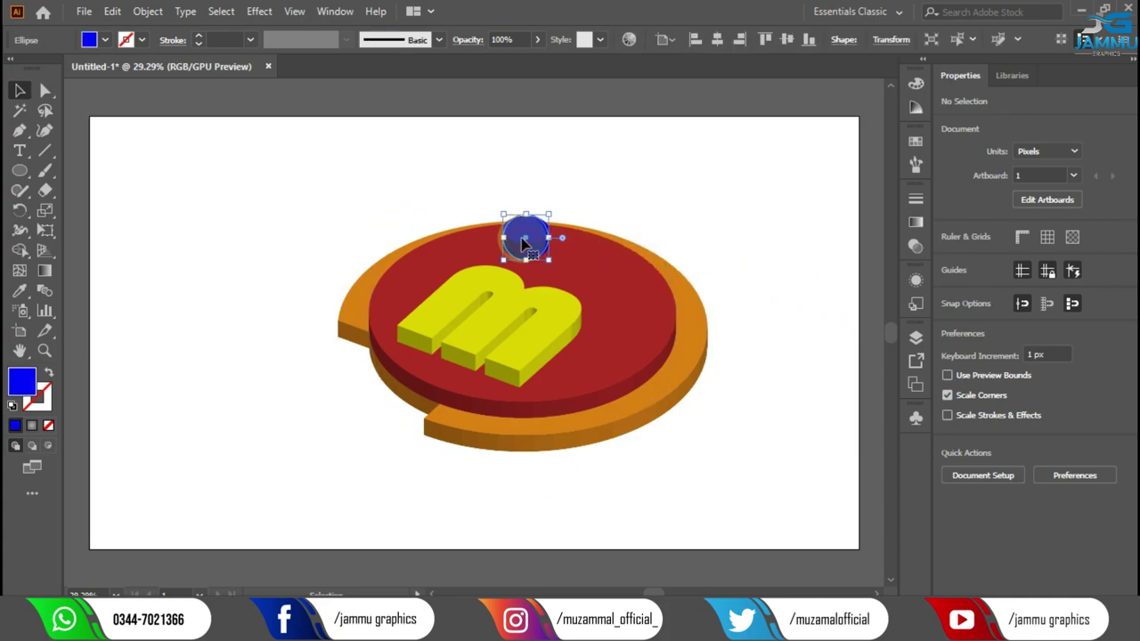
pyautogui.moveTo(522, 238); pyautogui.dragTo(522, 241)
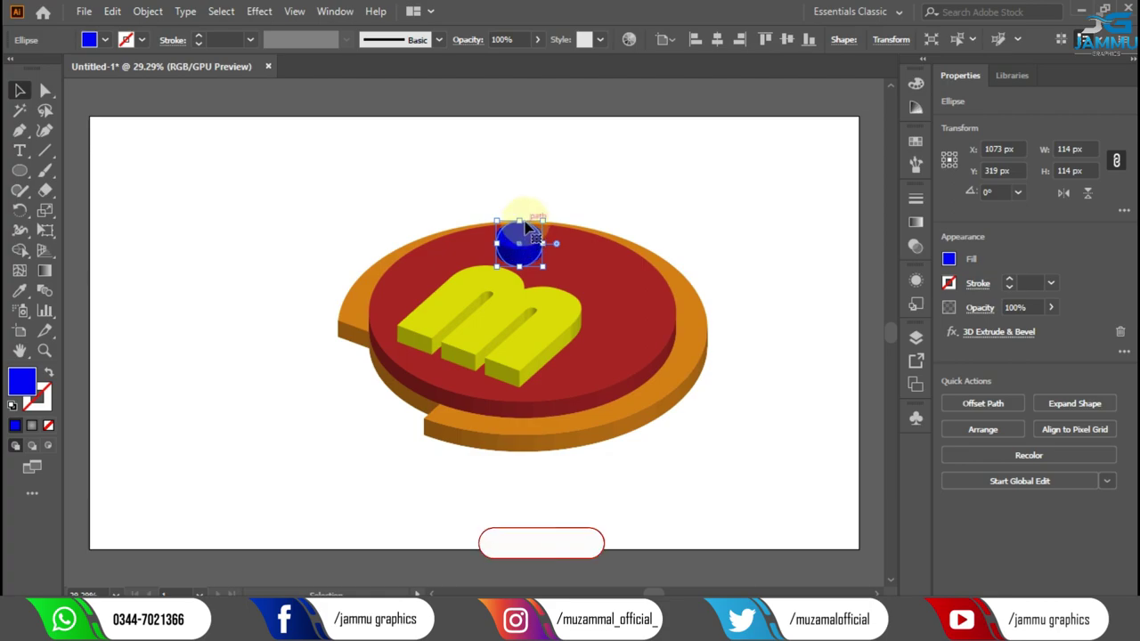
pyautogui.click(527, 182)
pyautogui.click(336, 145)
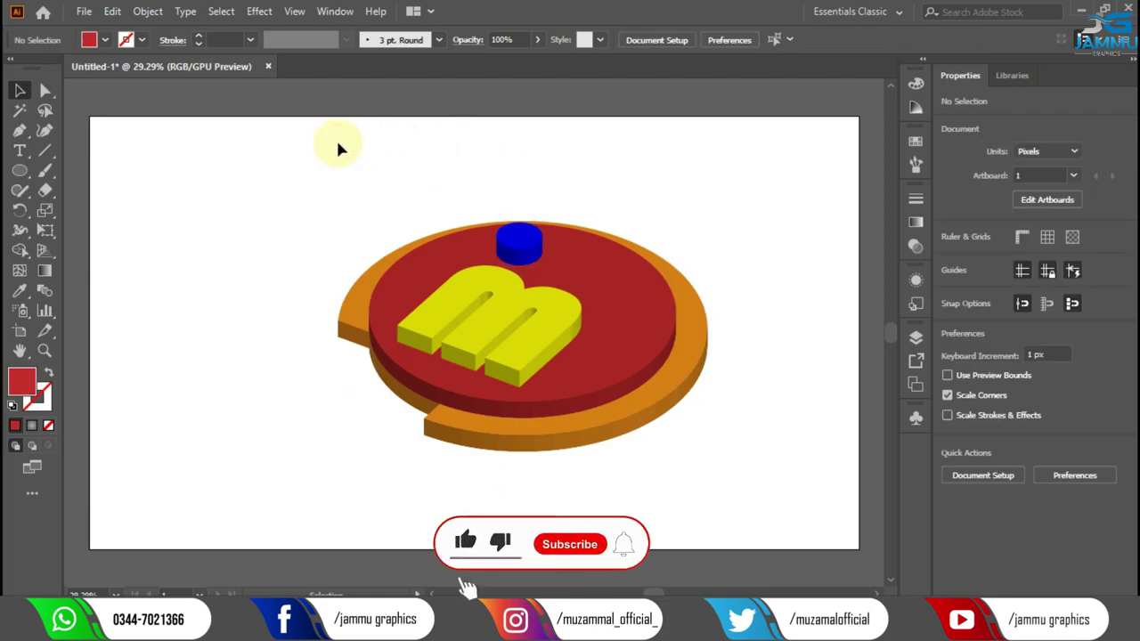
# - Give the red disc a brighter red fill swatch
pyautogui.click(601, 285)
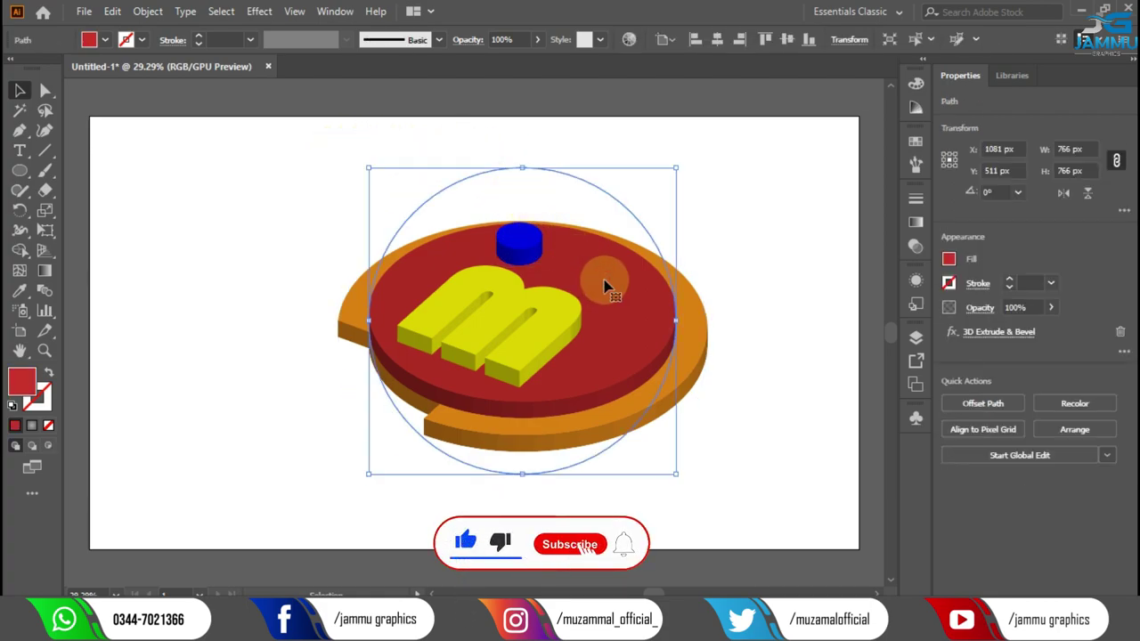
pyautogui.click(948, 259)
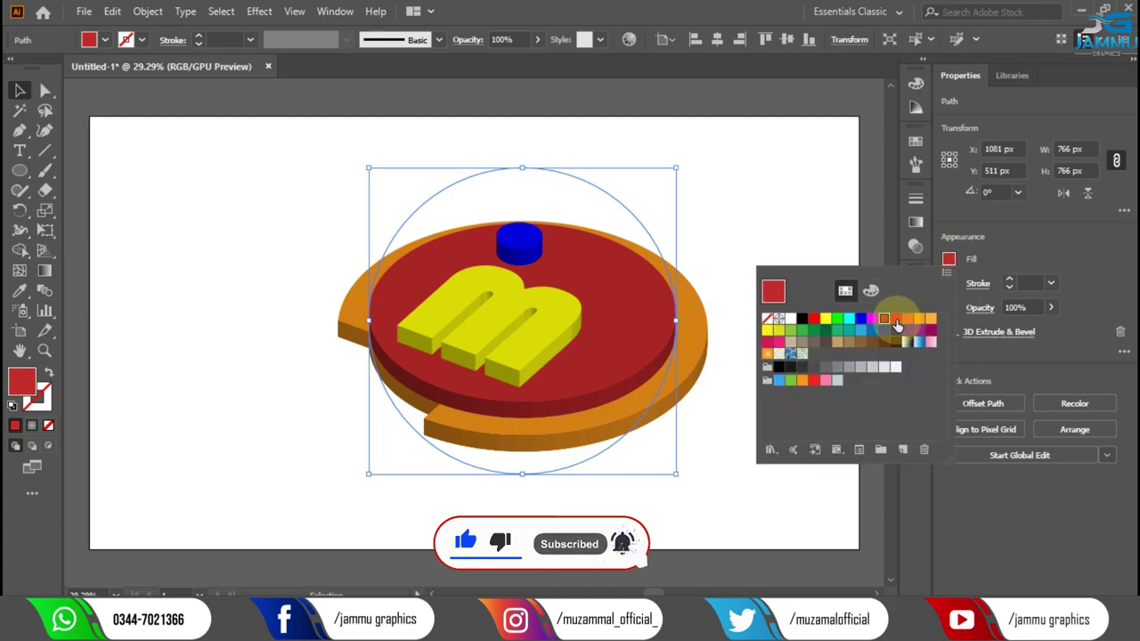
pyautogui.click(896, 318)
pyautogui.click(795, 196)
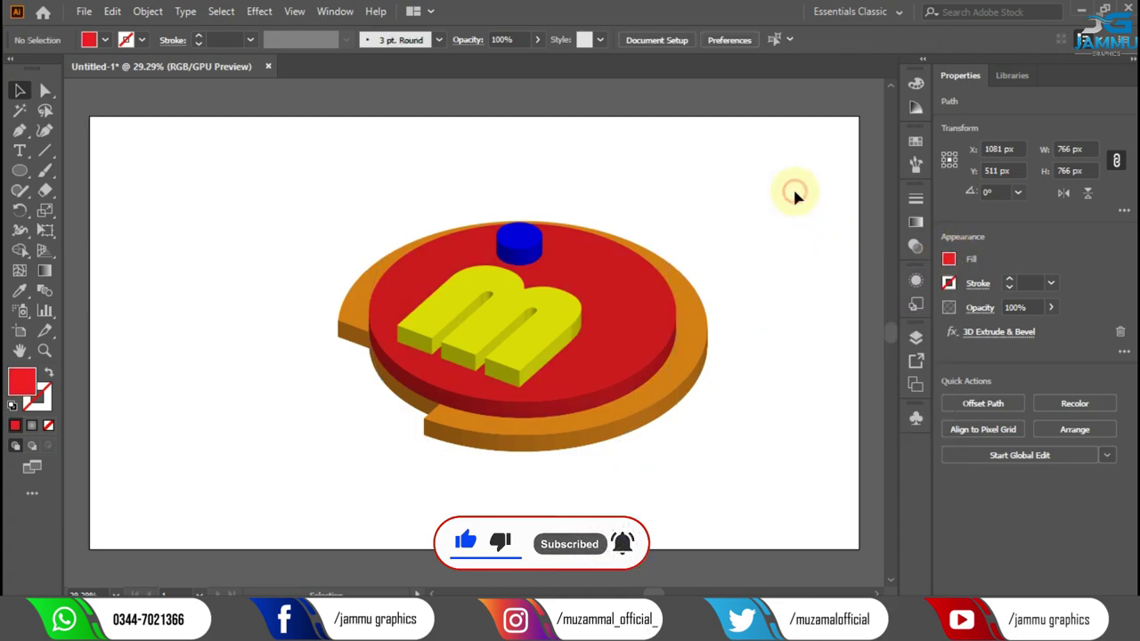
# - Try orange, yellow, olive and magenta fills on the broken ring, ending on red
pyautogui.click(691, 354)
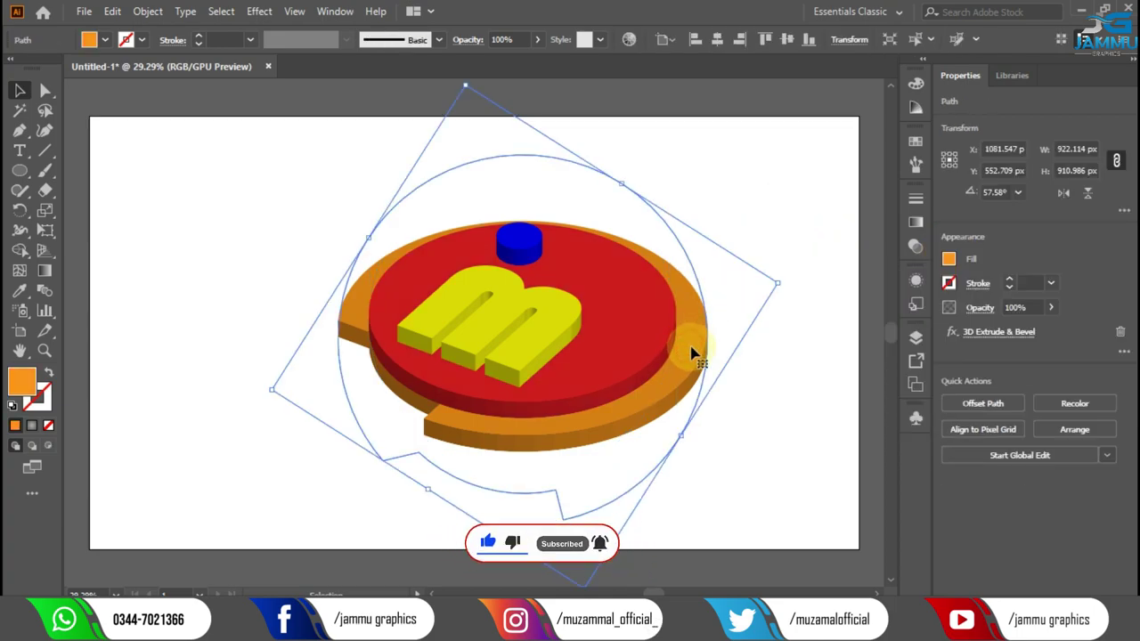
pyautogui.click(948, 259)
pyautogui.click(928, 318)
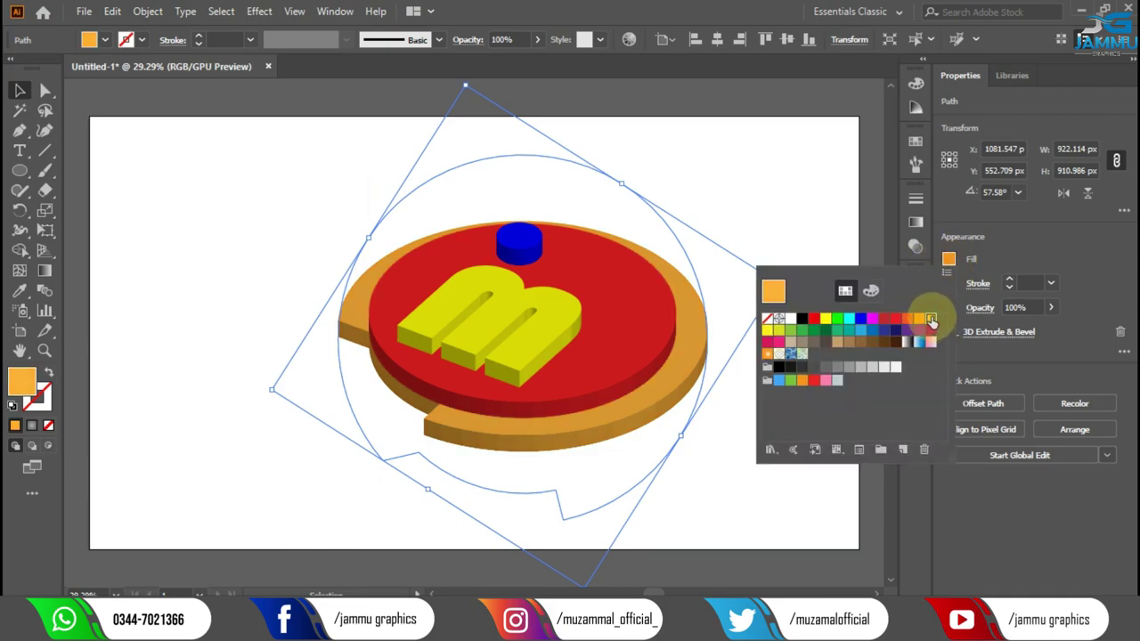
pyautogui.click(767, 332)
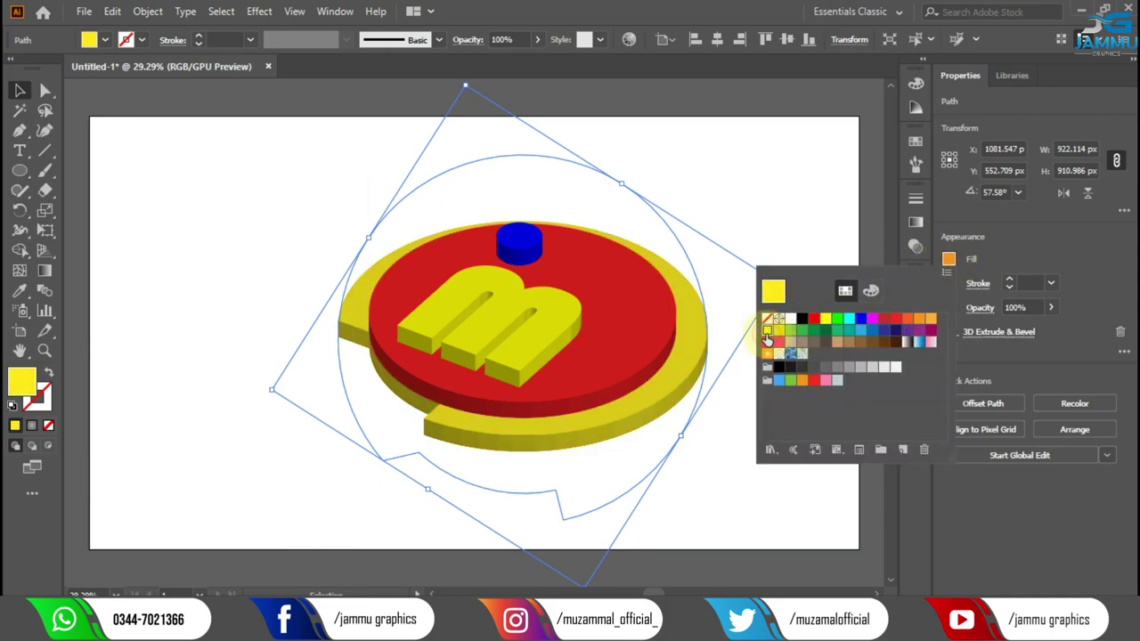
pyautogui.click(778, 330)
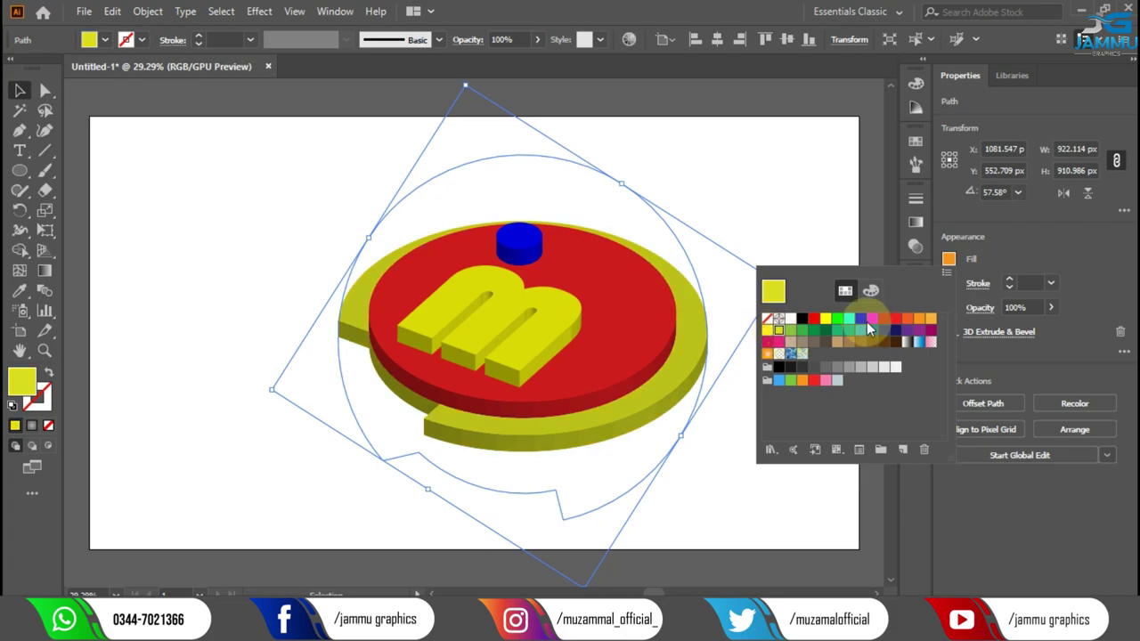
pyautogui.click(827, 319)
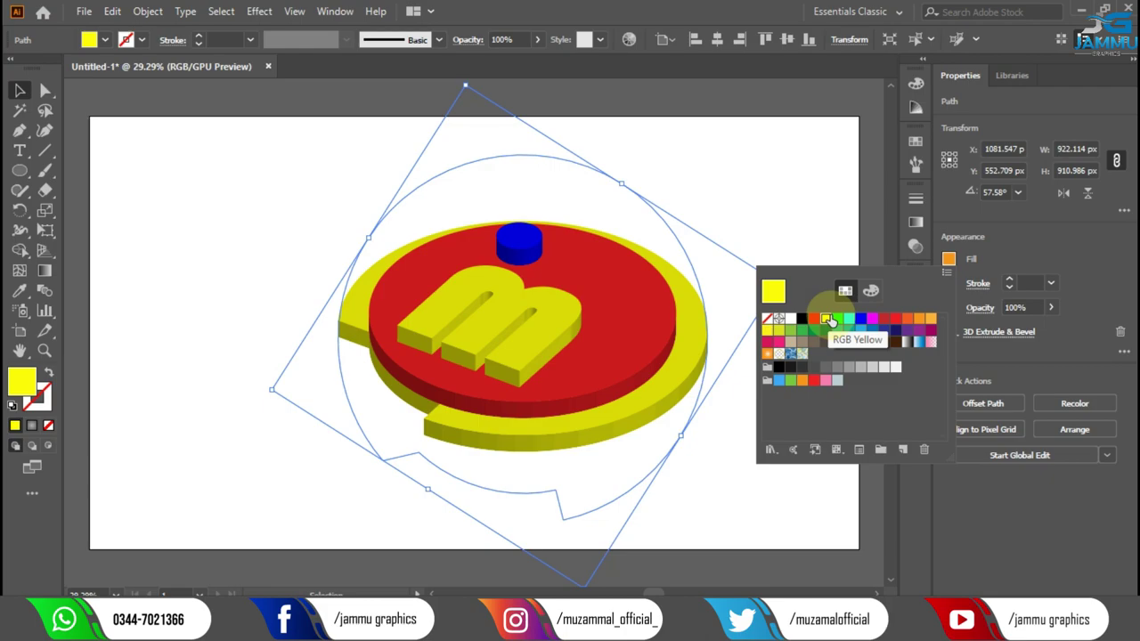
pyautogui.click(872, 318)
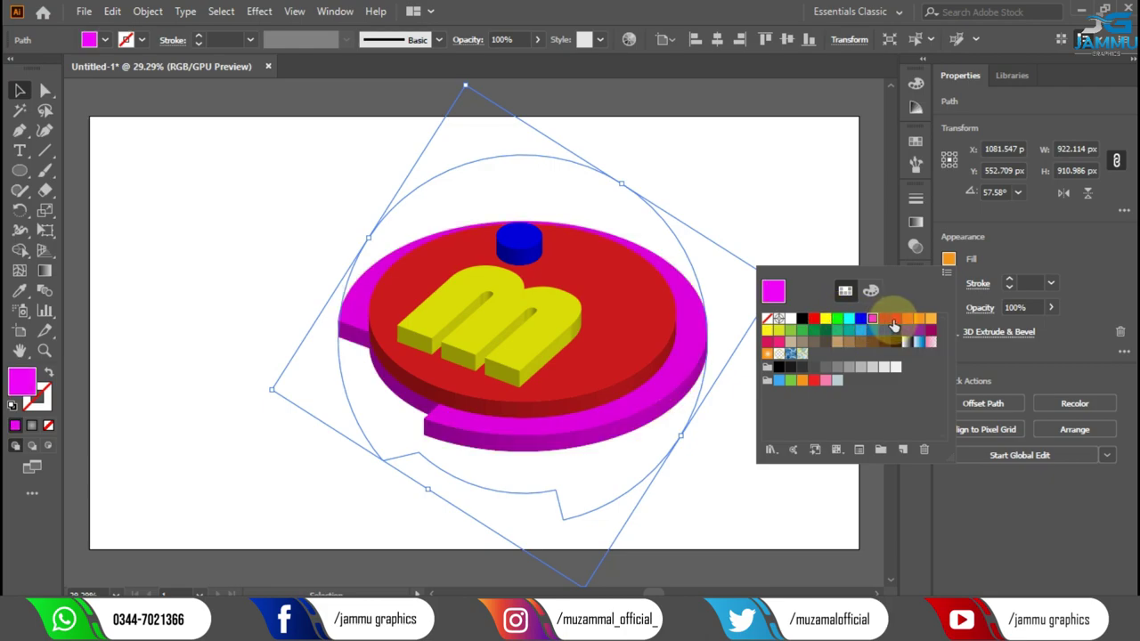
pyautogui.click(884, 319)
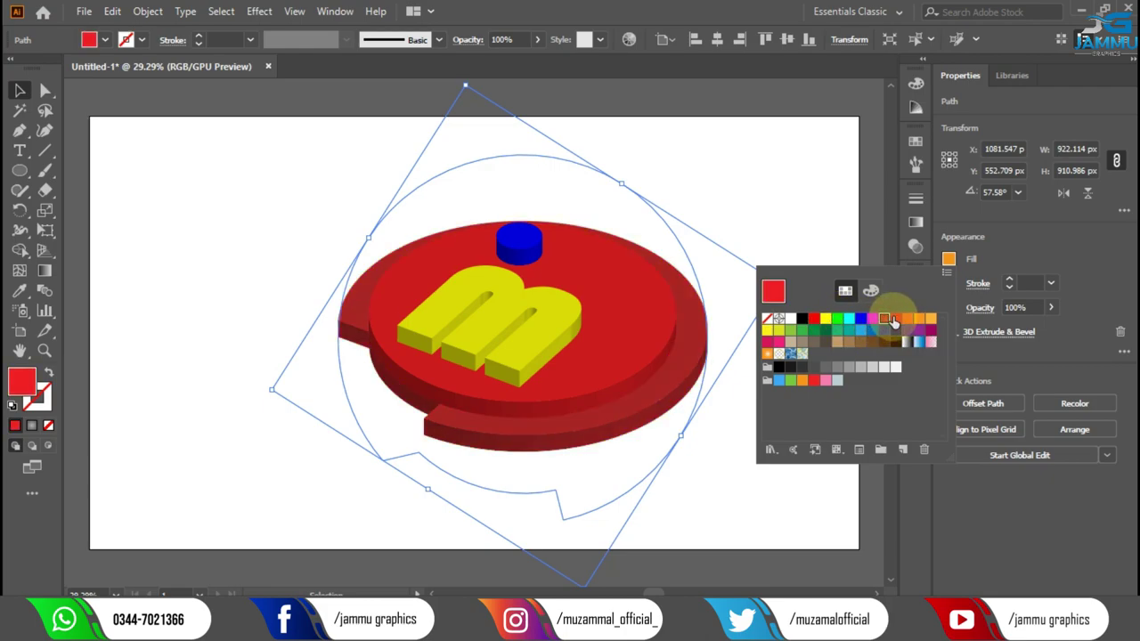
# - Edit the red swatch with Preview on to R 255, G 139, B 19, turning the ring orange
pyautogui.doubleClick(884, 319)
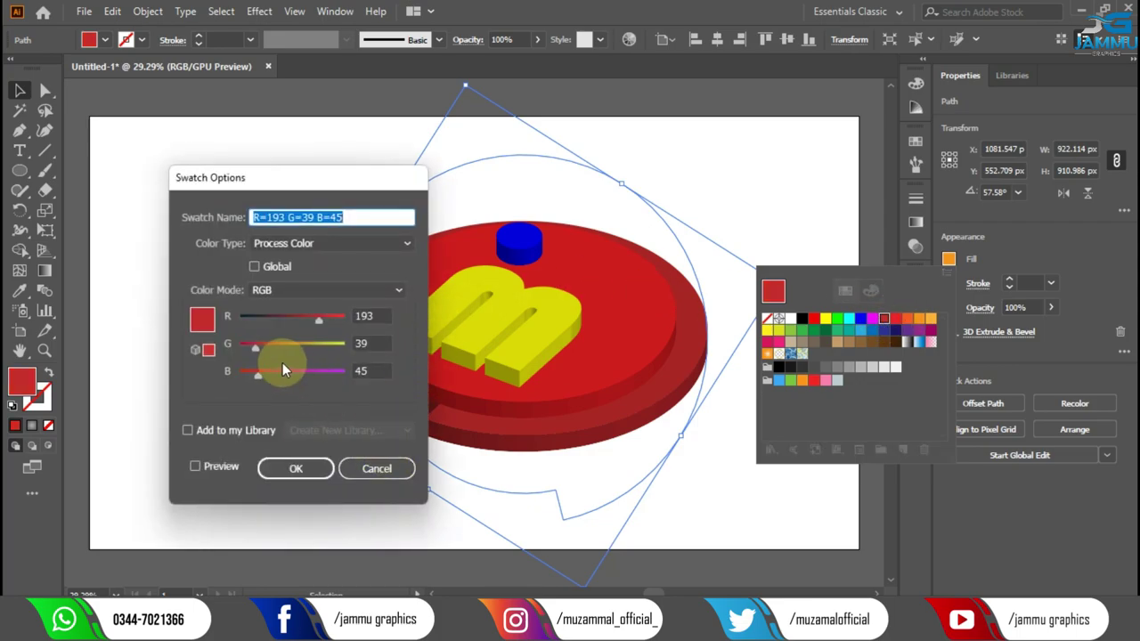
pyautogui.moveTo(256, 347); pyautogui.dragTo(251, 350)
pyautogui.moveTo(317, 320); pyautogui.dragTo(367, 321)
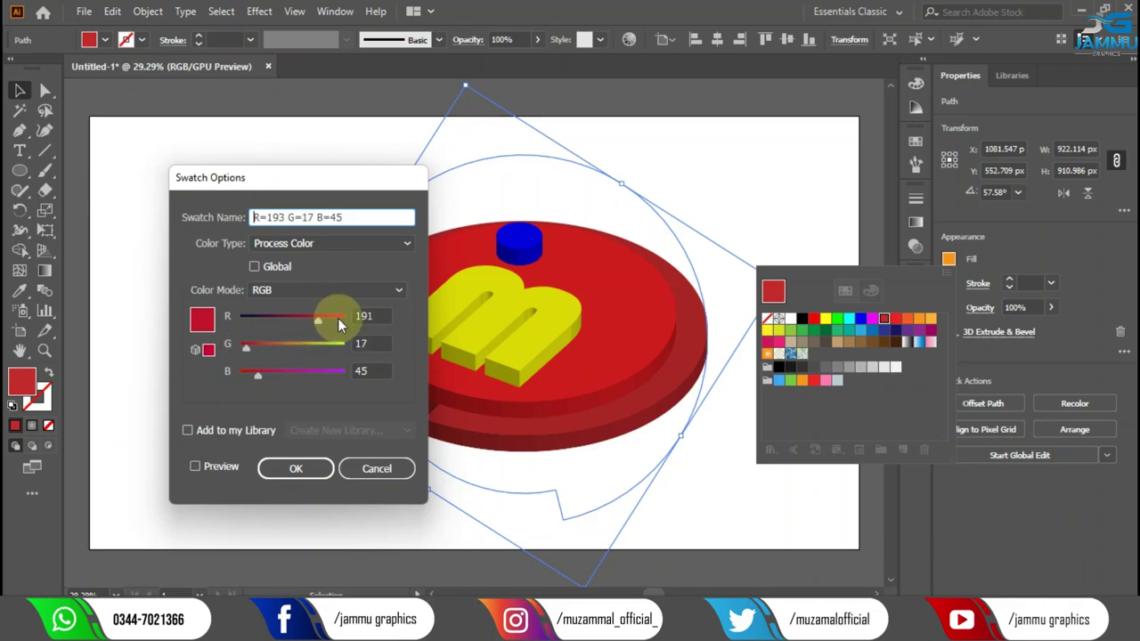
pyautogui.click(195, 467)
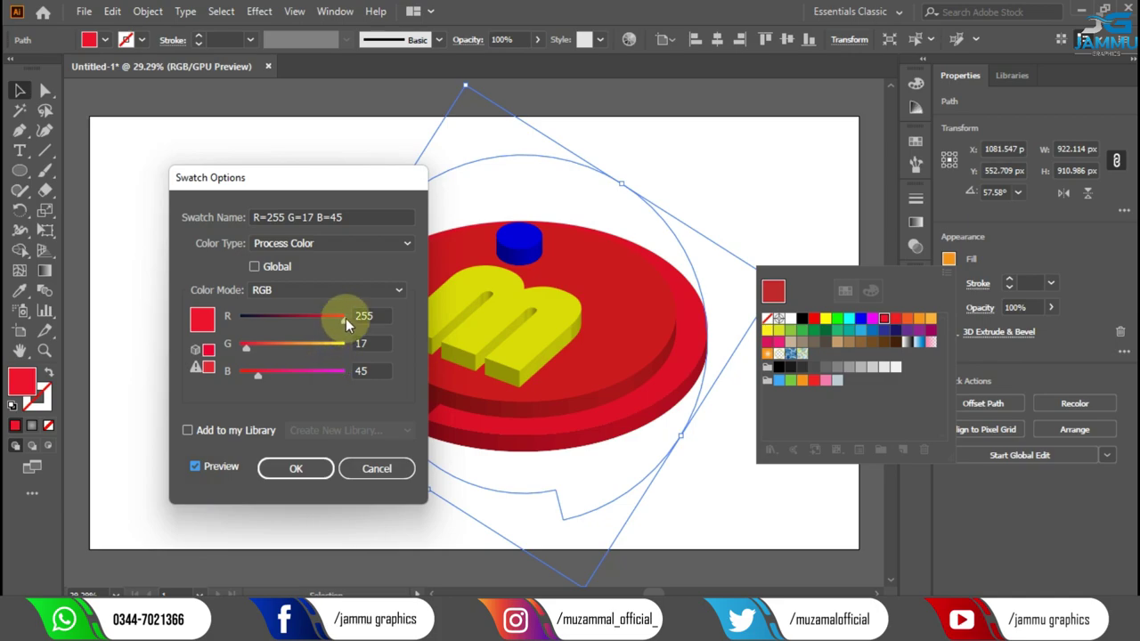
pyautogui.moveTo(346, 318)
pyautogui.mouseDown()
pyautogui.moveTo(334, 318)
pyautogui.moveTo(359, 320)
pyautogui.mouseUp()
pyautogui.moveTo(251, 354)
pyautogui.mouseDown()
pyautogui.moveTo(289, 355)
pyautogui.moveTo(249, 373)
pyautogui.mouseUp()
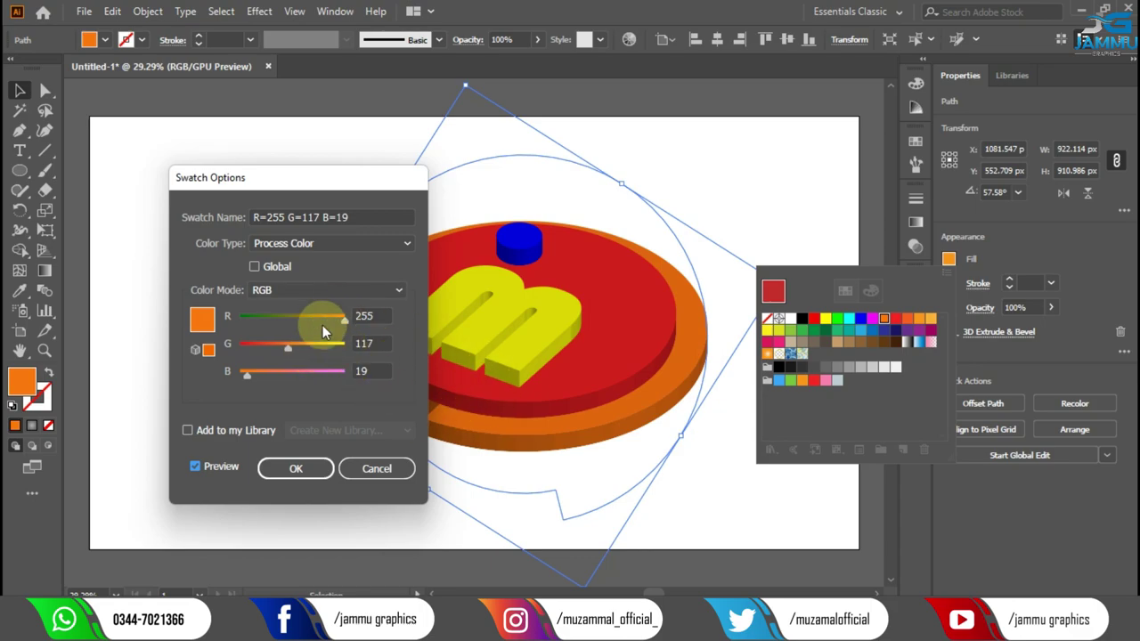
pyautogui.moveTo(290, 347); pyautogui.dragTo(297, 349)
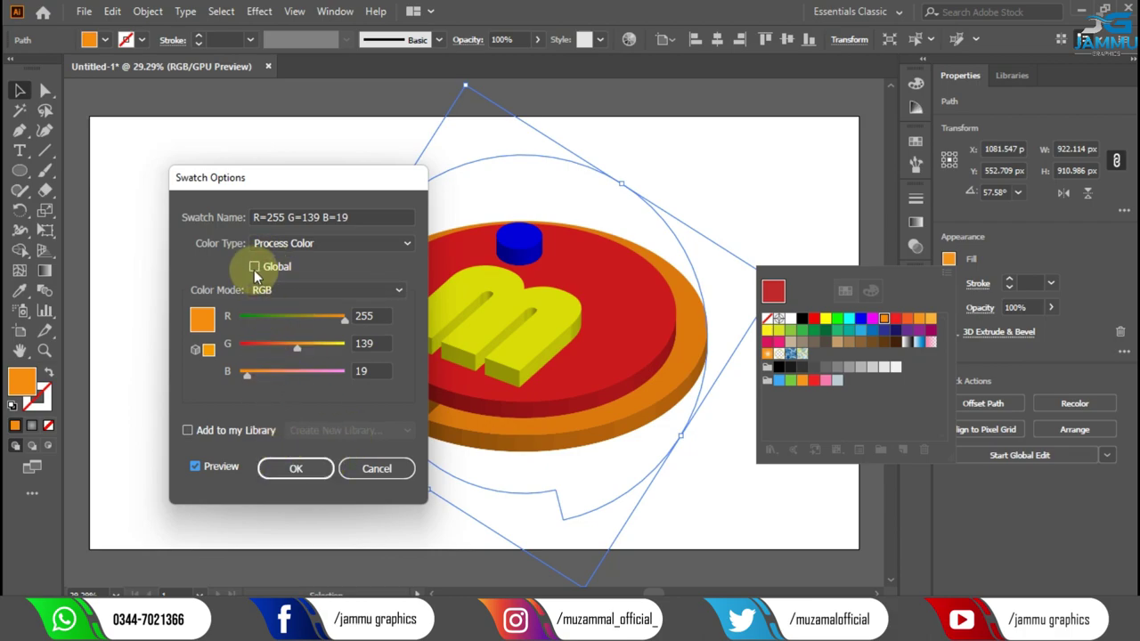
pyautogui.click(291, 468)
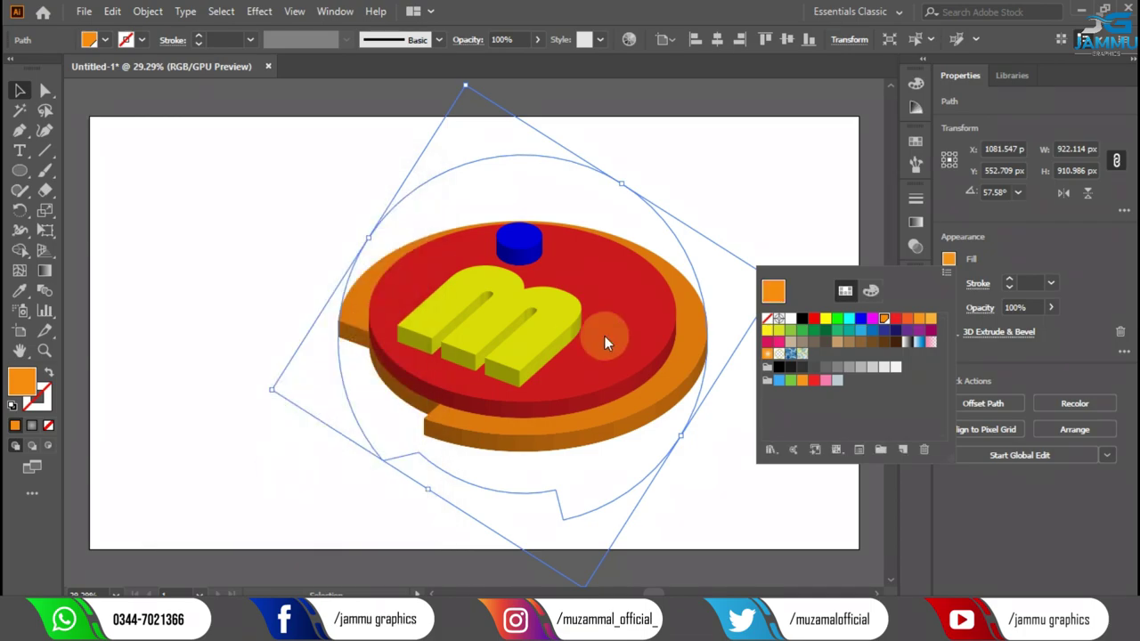
pyautogui.click(545, 321)
pyautogui.click(517, 311)
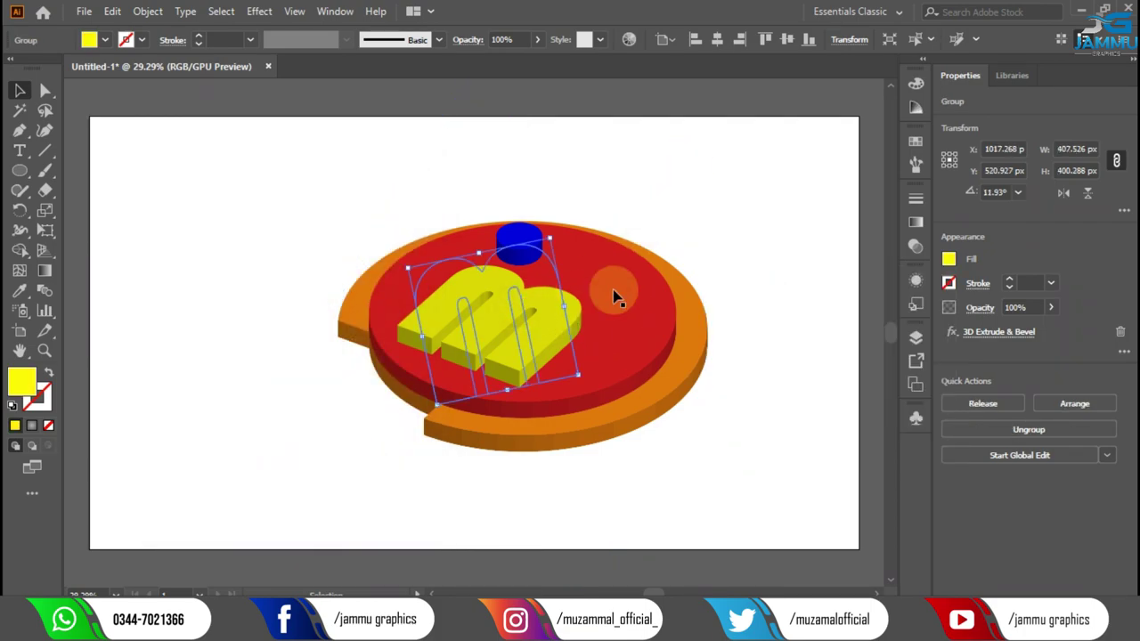
pyautogui.click(949, 258)
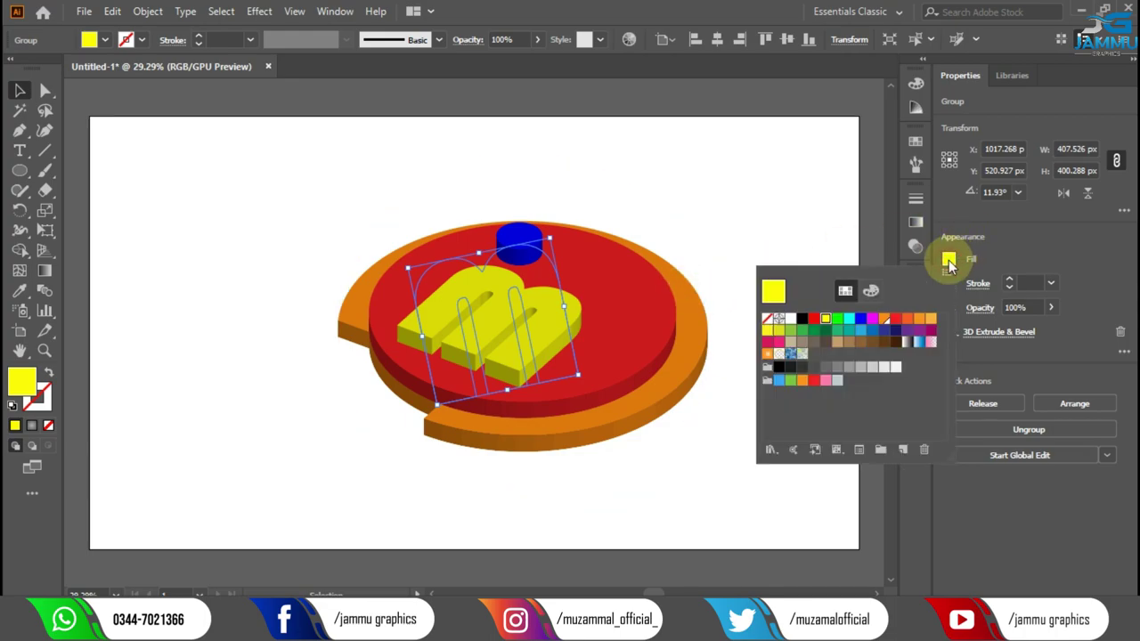
pyautogui.doubleClick(826, 320)
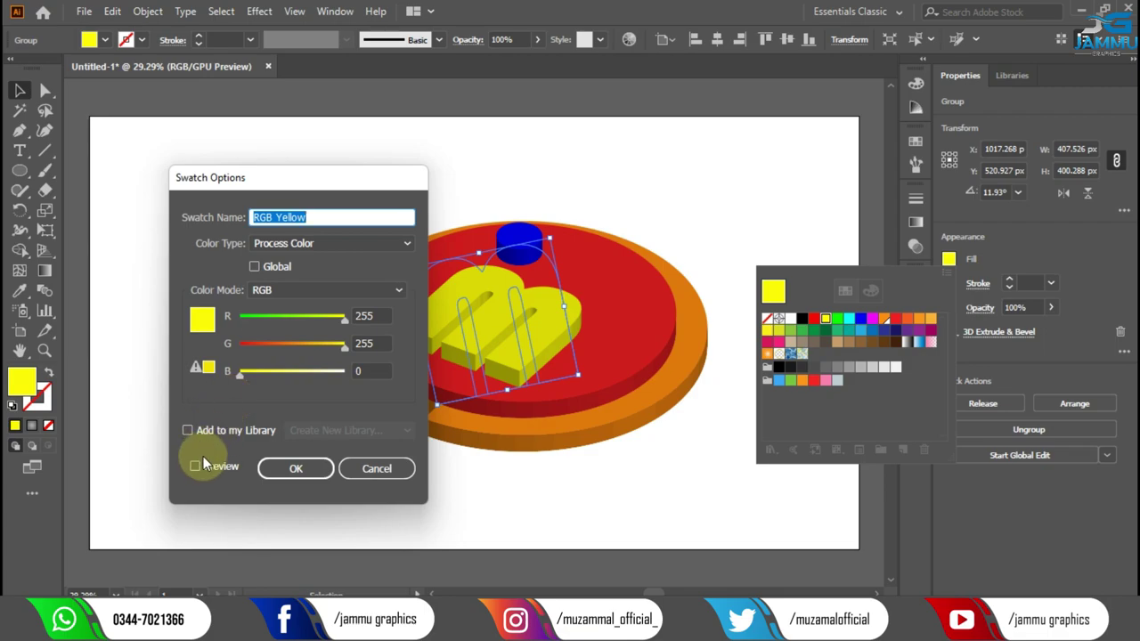
pyautogui.click(196, 465)
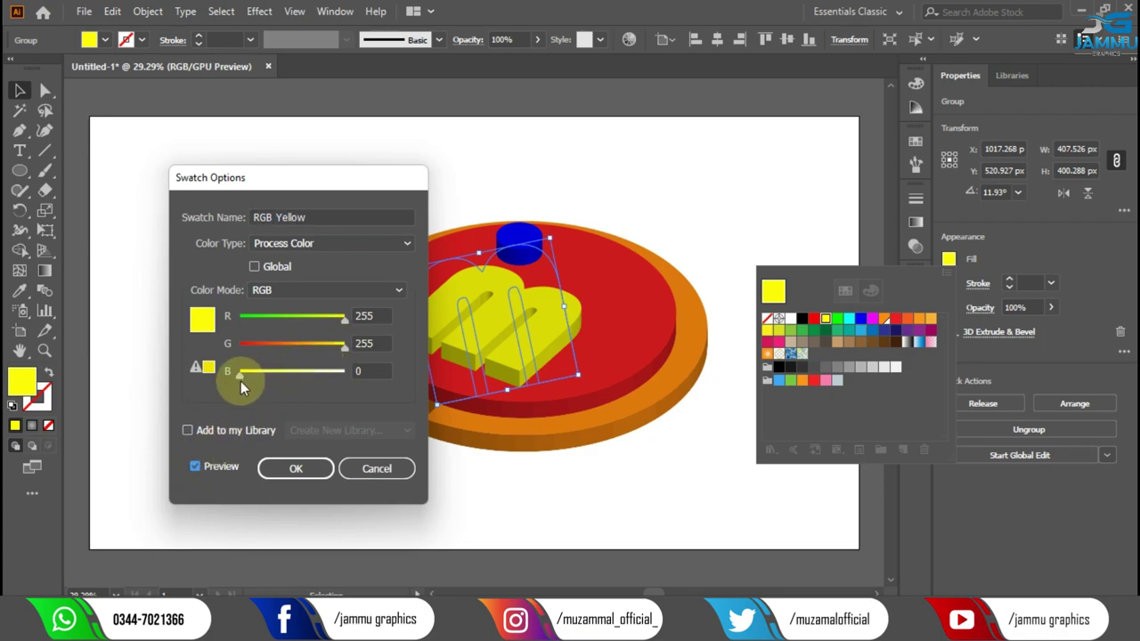
pyautogui.moveTo(241, 381)
pyautogui.mouseDown()
pyautogui.moveTo(260, 381)
pyautogui.moveTo(219, 374)
pyautogui.mouseUp()
pyautogui.moveTo(341, 320)
pyautogui.mouseDown()
pyautogui.moveTo(327, 317)
pyautogui.moveTo(346, 313)
pyautogui.moveTo(311, 347)
pyautogui.moveTo(400, 349)
pyautogui.mouseUp()
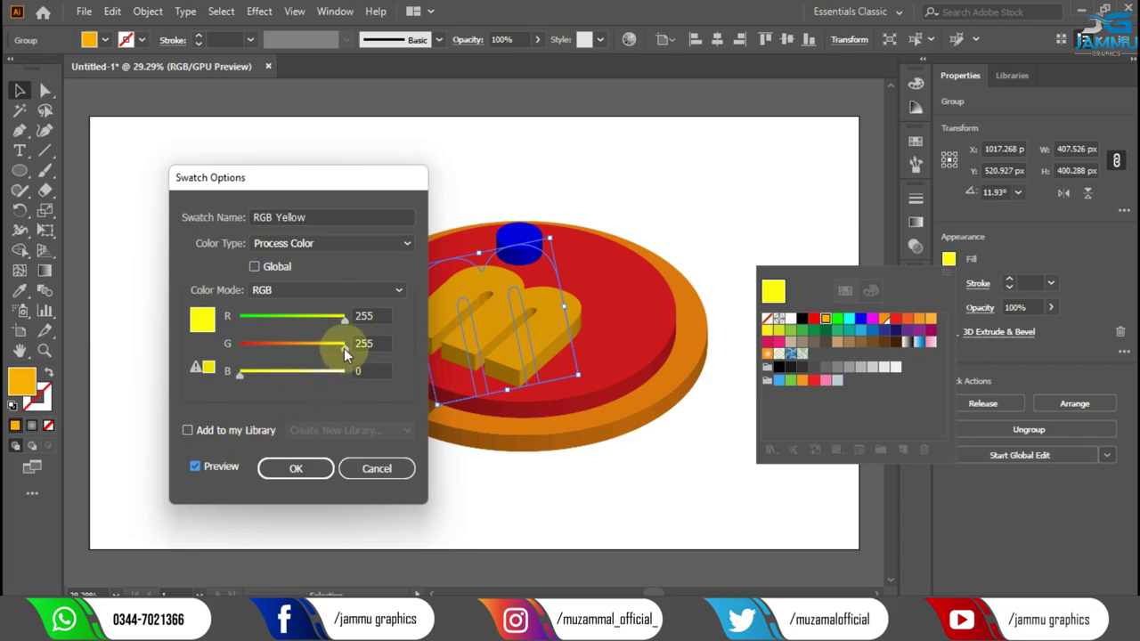
pyautogui.moveTo(343, 349)
pyautogui.mouseDown()
pyautogui.moveTo(326, 347)
pyautogui.moveTo(375, 345)
pyautogui.moveTo(273, 354)
pyautogui.moveTo(366, 348)
pyautogui.mouseUp()
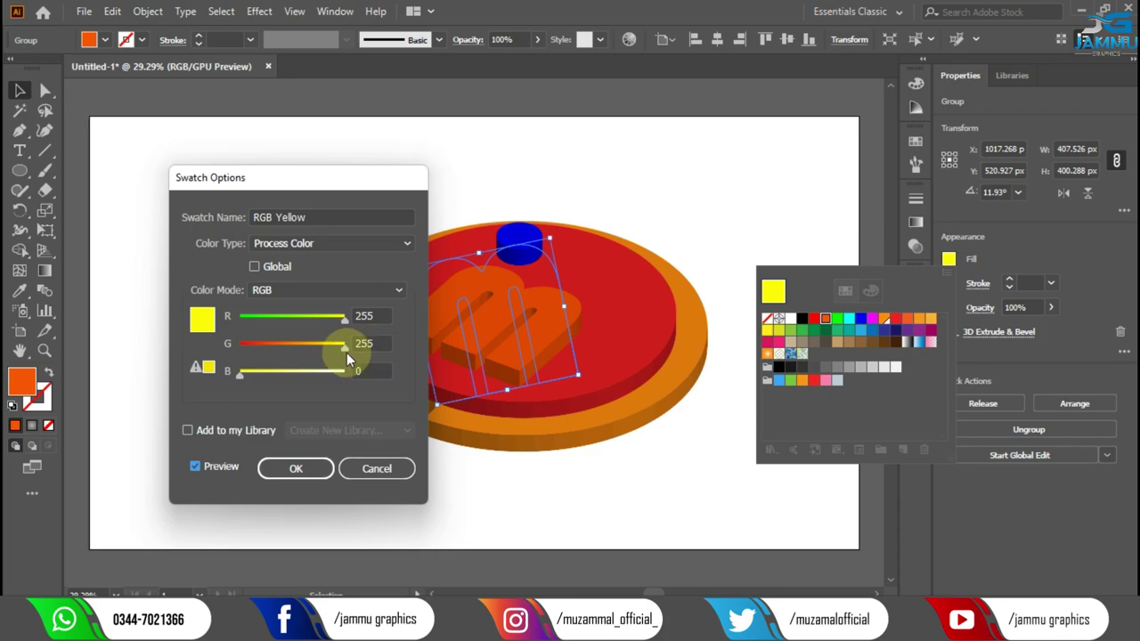
pyautogui.moveTo(238, 379)
pyautogui.mouseDown()
pyautogui.moveTo(287, 377)
pyautogui.moveTo(211, 386)
pyautogui.mouseUp()
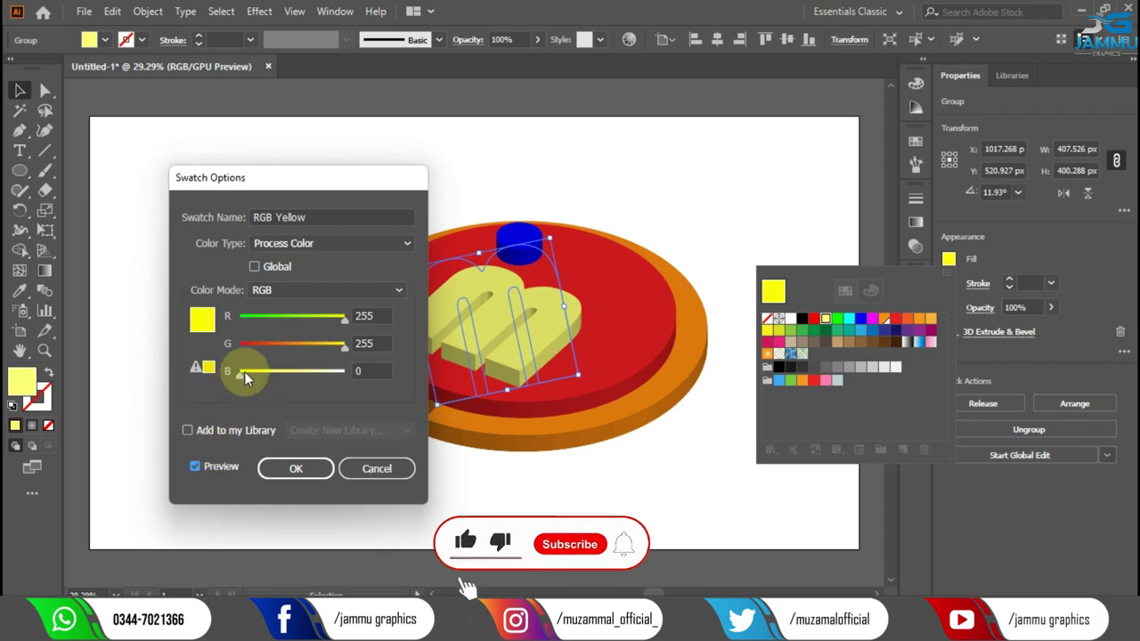
pyautogui.click(375, 474)
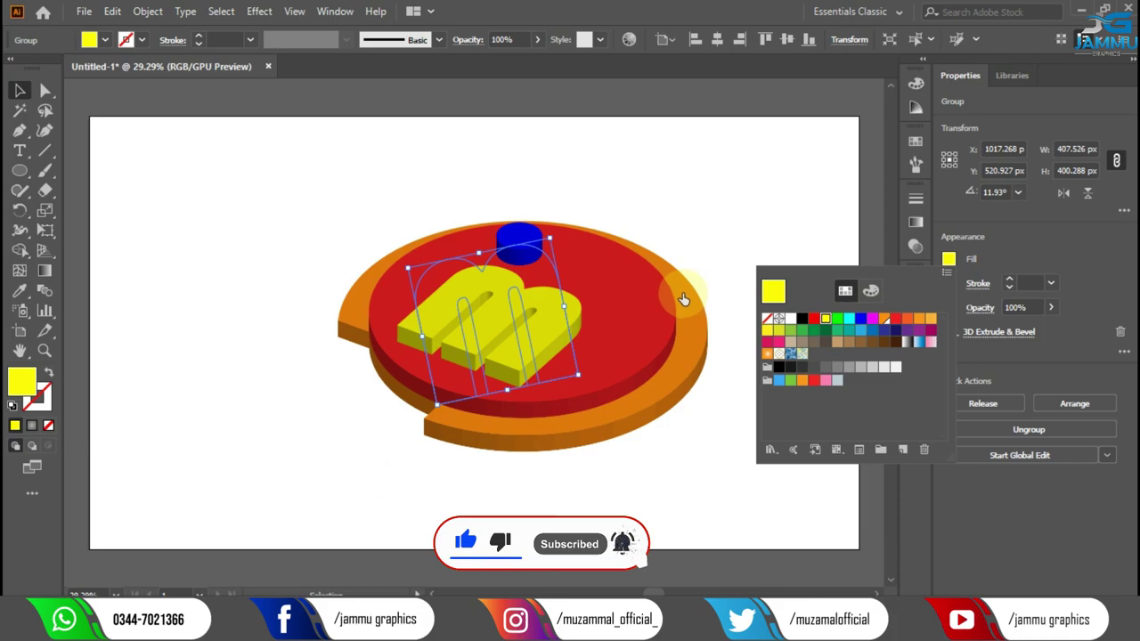
# - Move the yellow m up-right slightly and shift the blue cylinder up and right
pyautogui.click(692, 188)
pyautogui.click(693, 192)
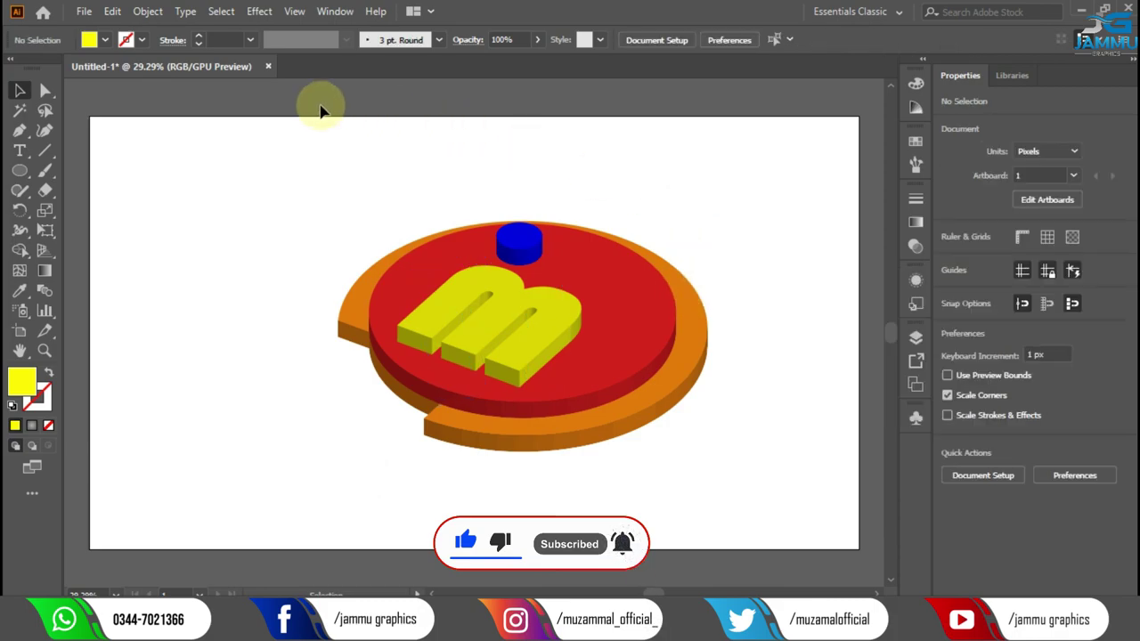
pyautogui.moveTo(491, 302)
pyautogui.mouseDown()
pyautogui.moveTo(497, 291)
pyautogui.moveTo(524, 316)
pyautogui.mouseUp()
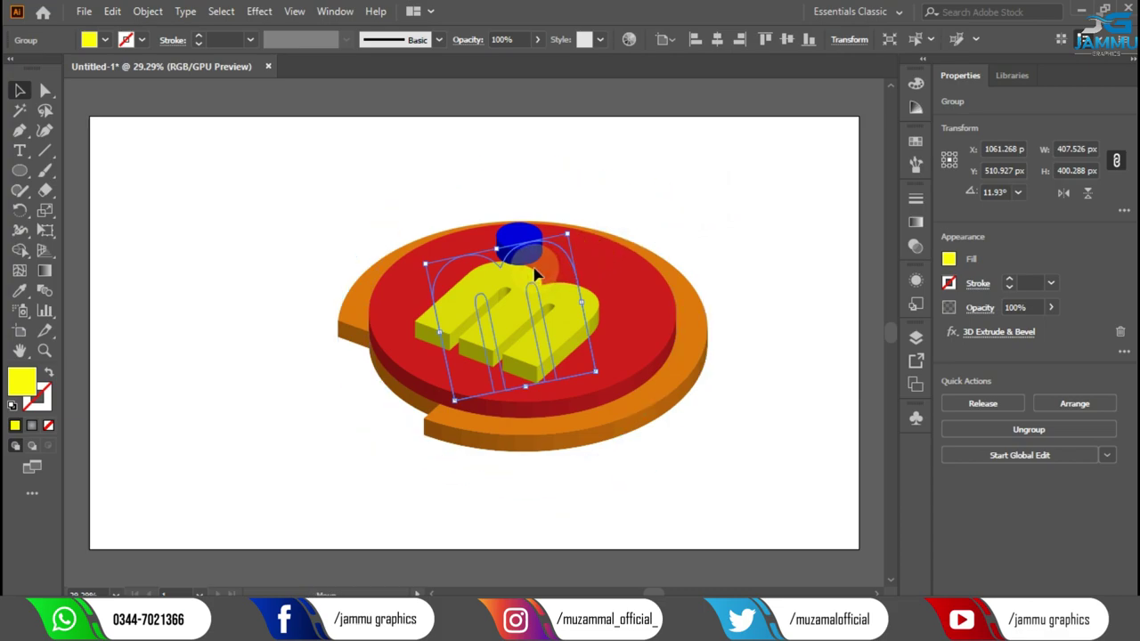
pyautogui.moveTo(534, 270); pyautogui.dragTo(532, 263)
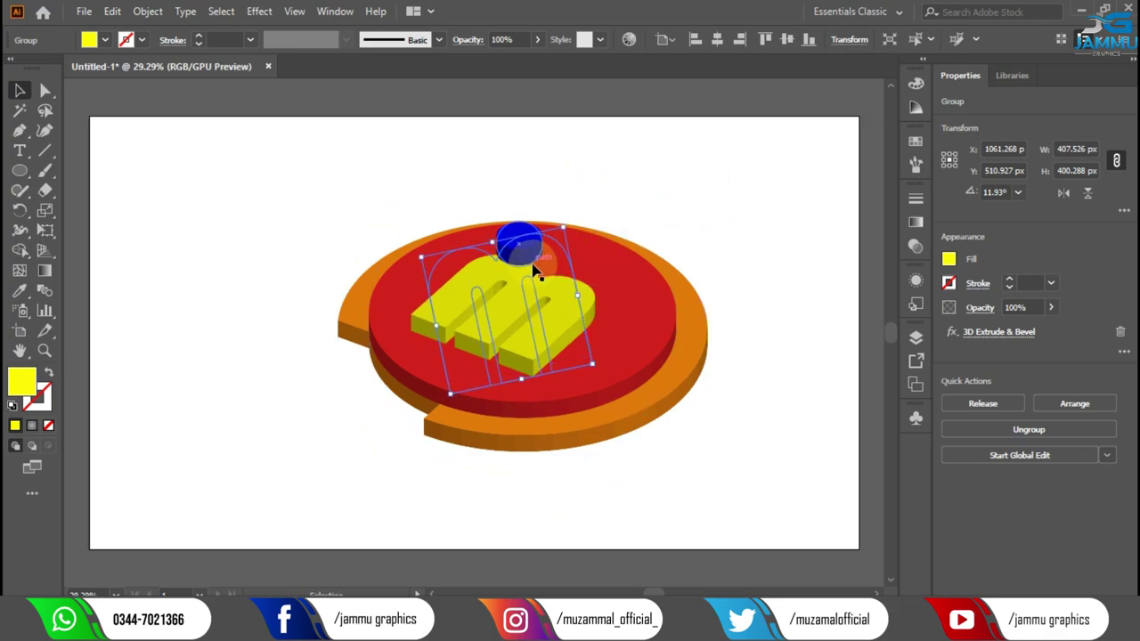
pyautogui.click(717, 167)
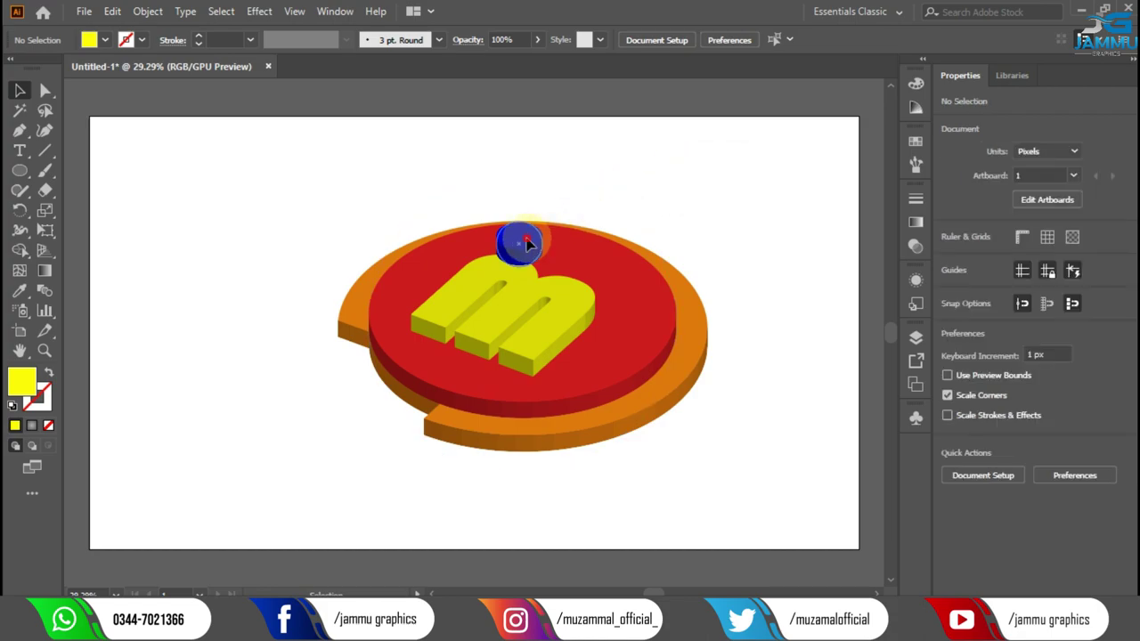
pyautogui.moveTo(528, 243); pyautogui.dragTo(552, 235)
pyautogui.click(692, 183)
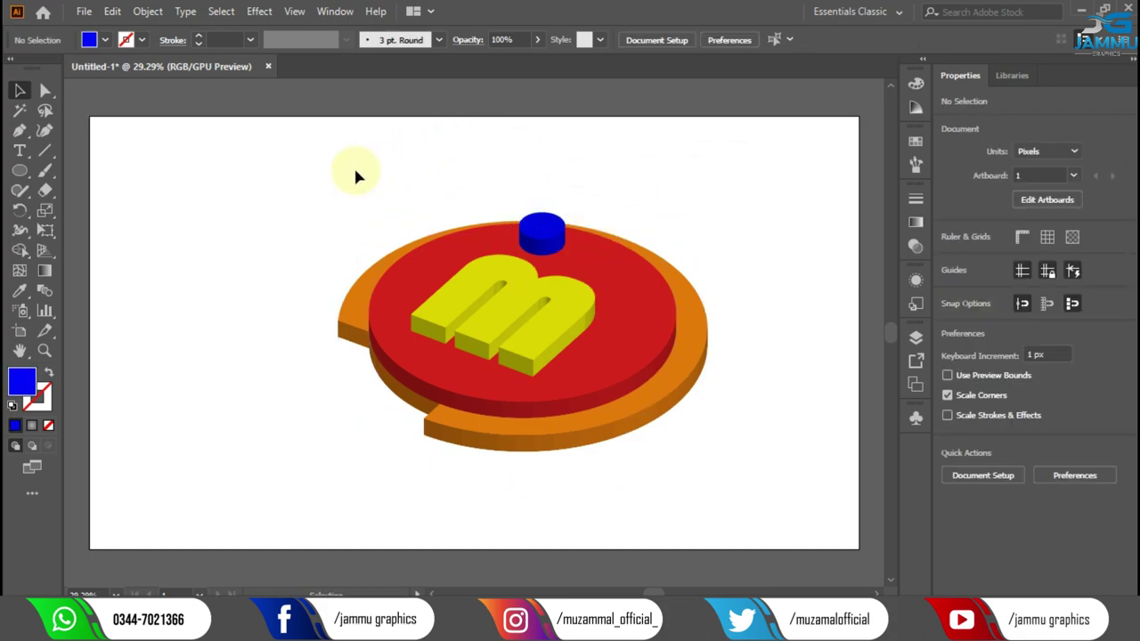
# - Group all logo parts and centre the group on the artboard at 960, 540 px
pyautogui.moveTo(227, 189); pyautogui.dragTo(792, 460)
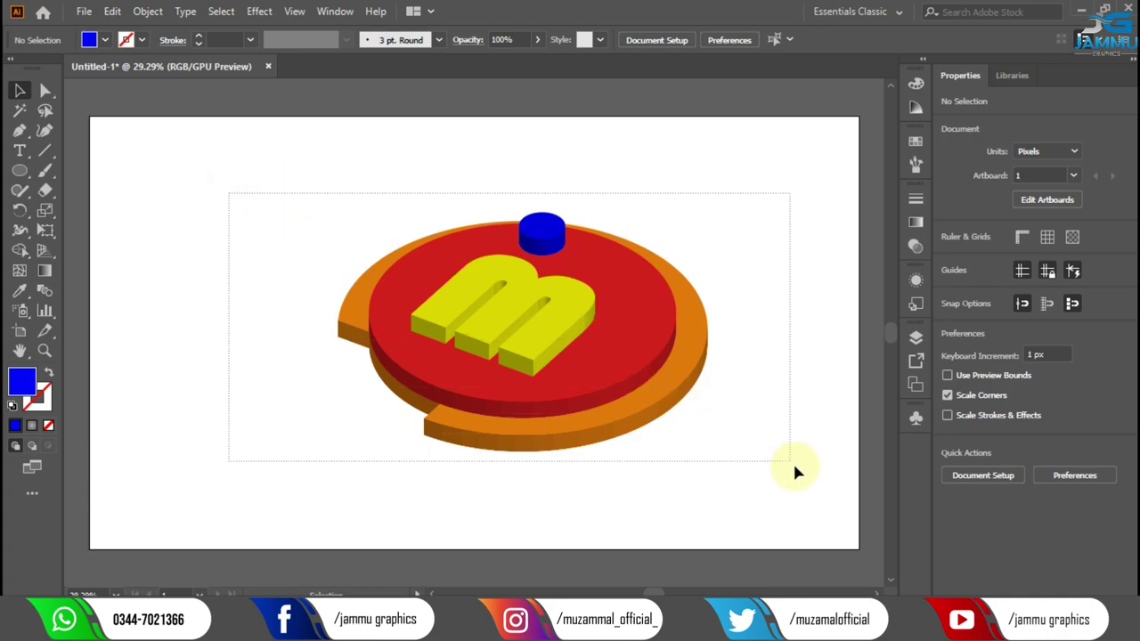
pyautogui.click(147, 11)
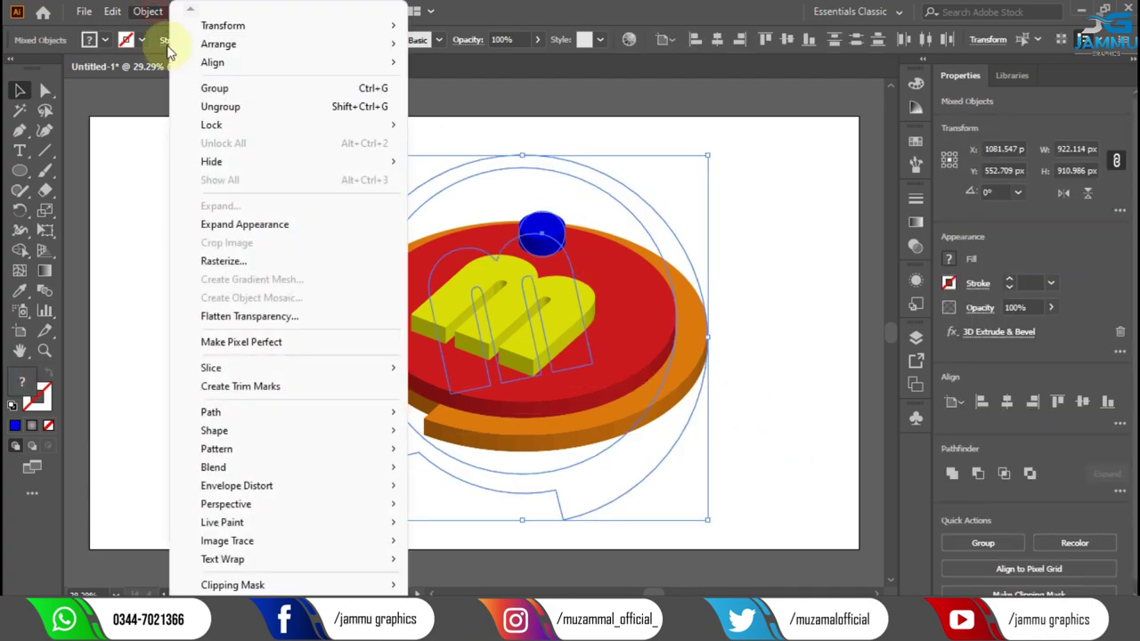
pyautogui.click(203, 85)
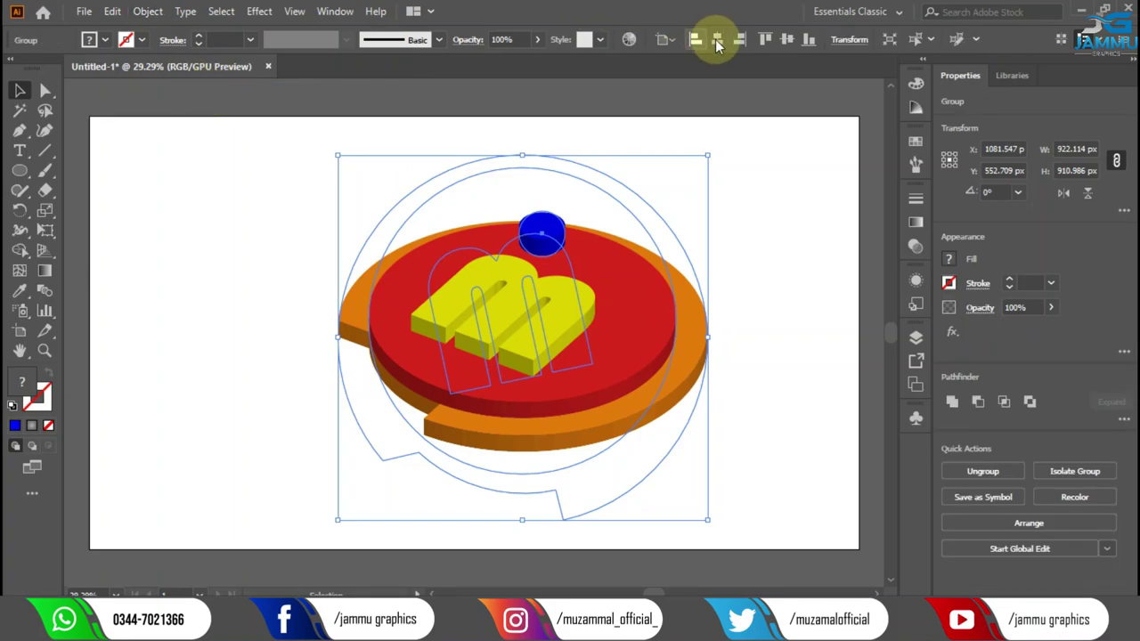
pyautogui.click(717, 39)
pyautogui.click(787, 39)
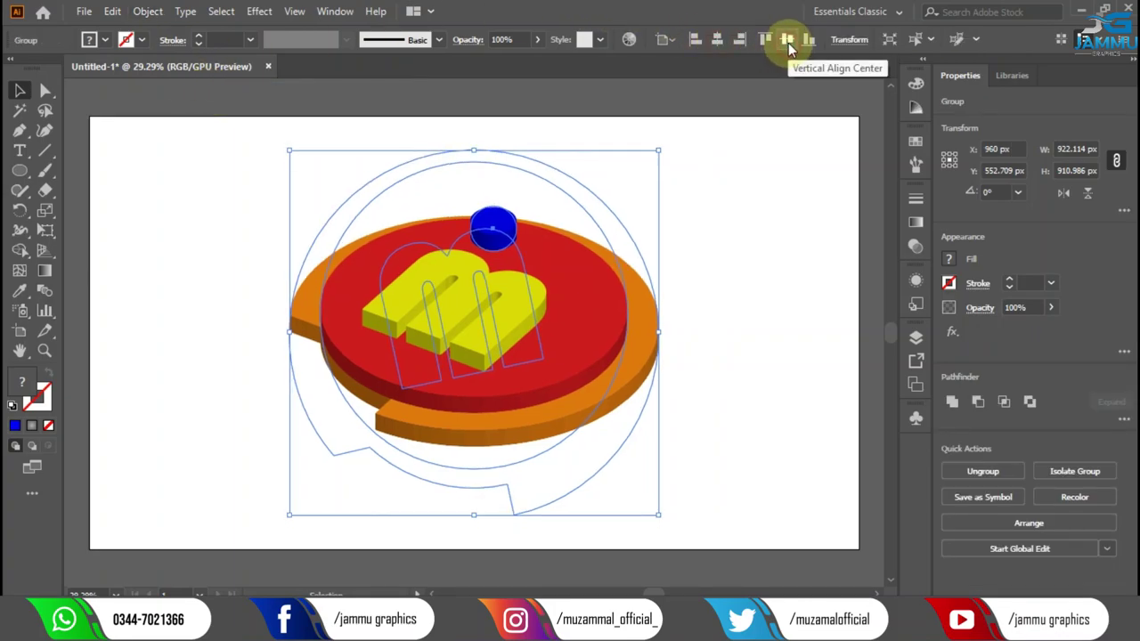
pyautogui.click(718, 194)
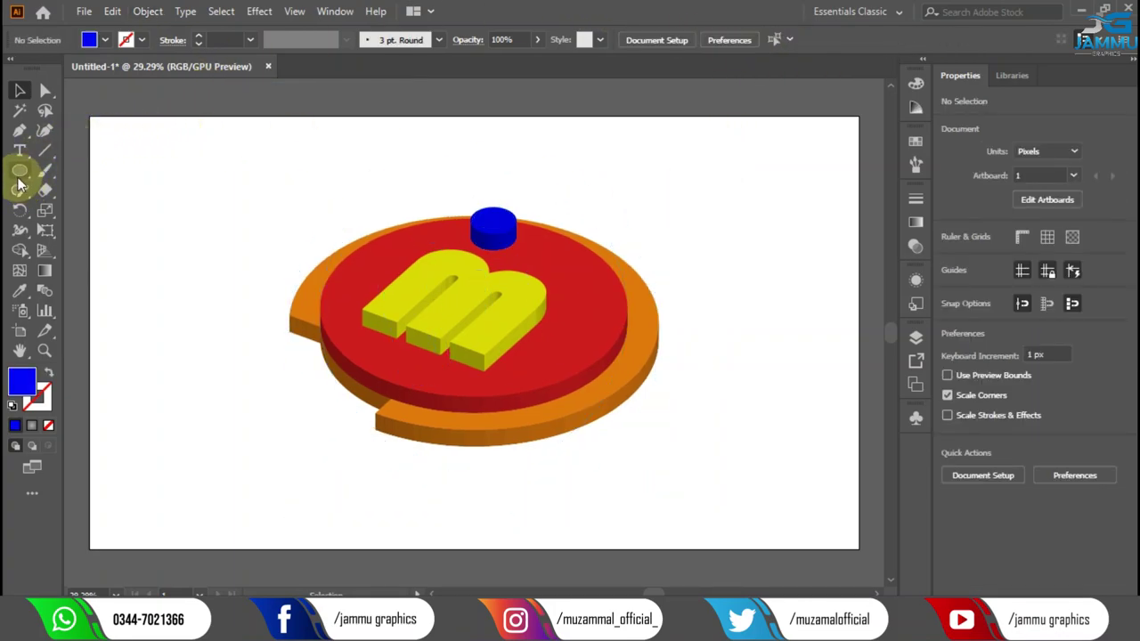
# - Draw a 1920 × 1080 px rectangle with a radial gradient and send it to the back
pyautogui.moveTo(20, 182); pyautogui.dragTo(53, 170)
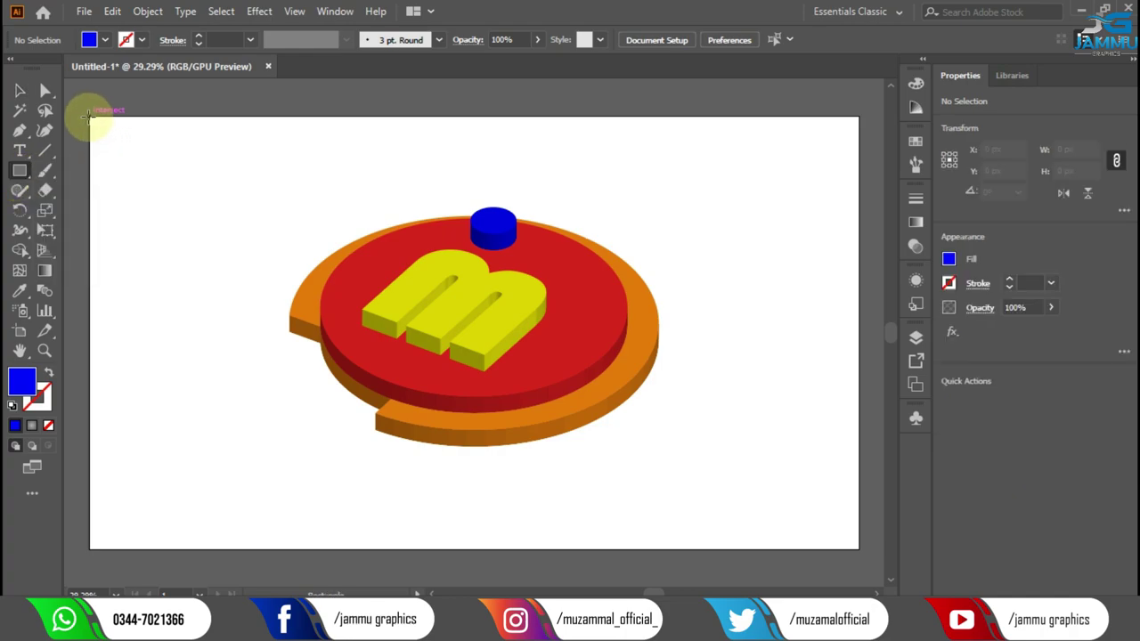
pyautogui.moveTo(88, 115); pyautogui.dragTo(861, 551)
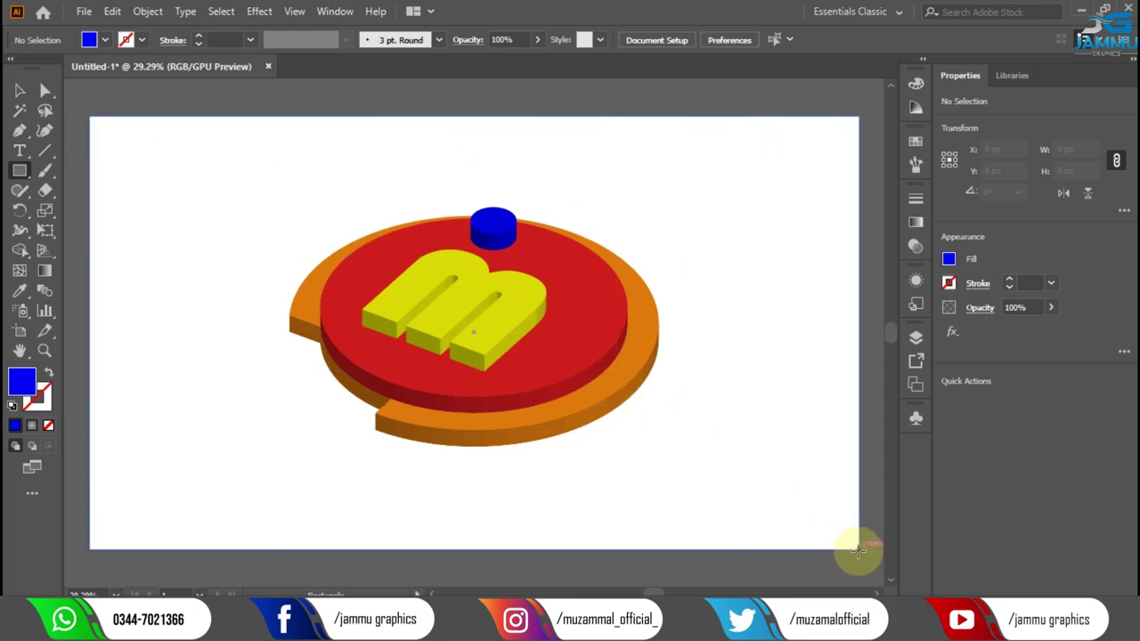
pyautogui.moveTo(857, 550); pyautogui.dragTo(859, 551)
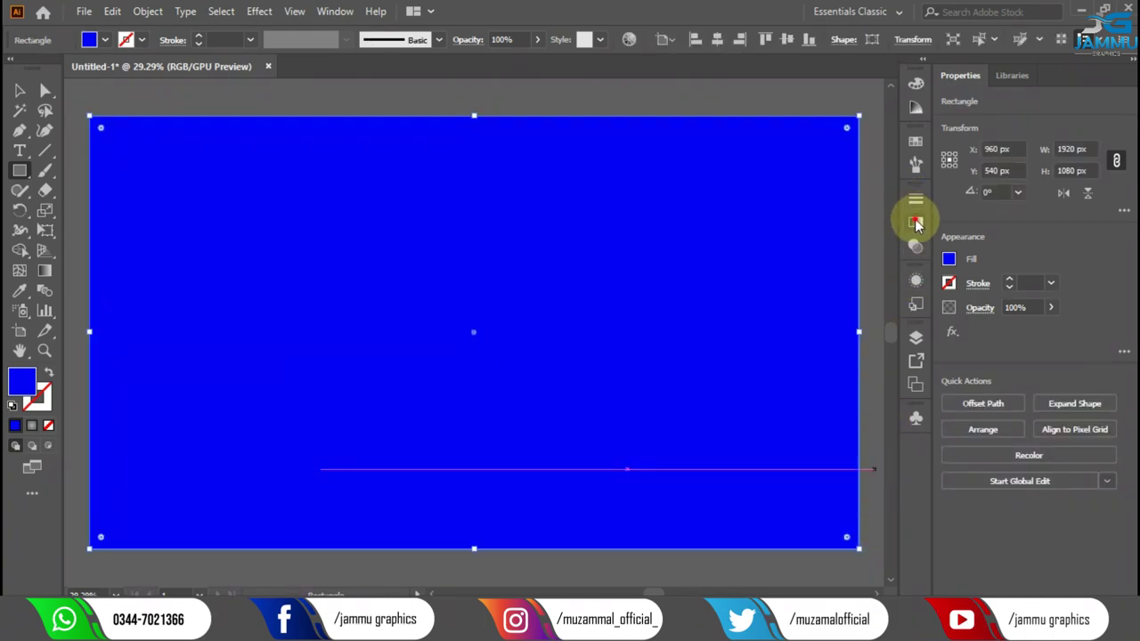
pyautogui.click(916, 221)
pyautogui.click(832, 319)
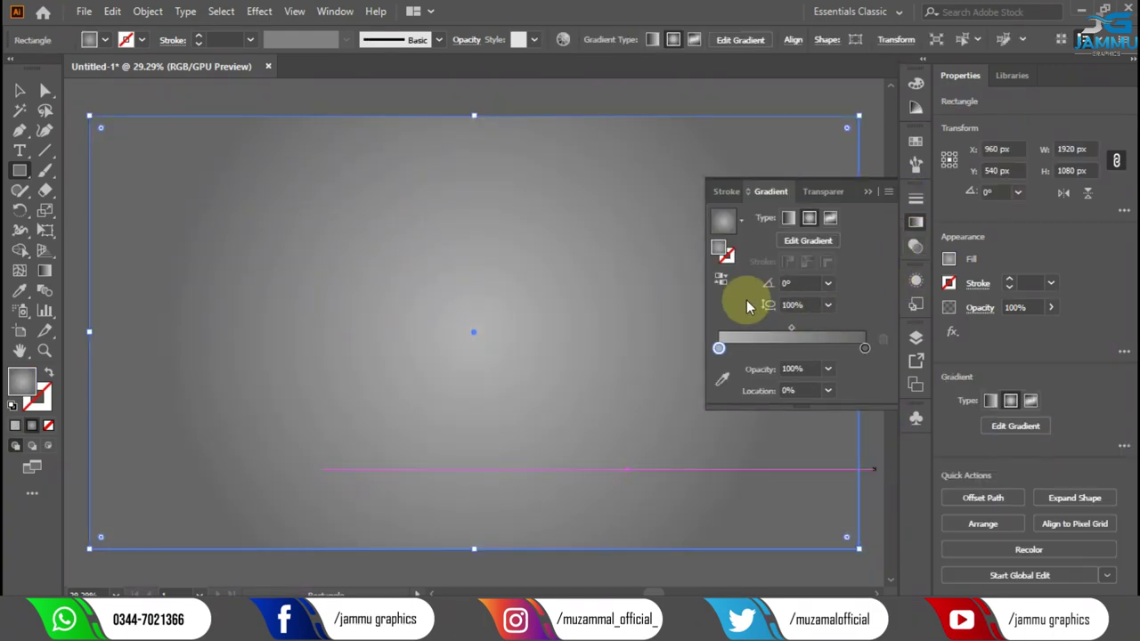
pyautogui.rightClick(352, 236)
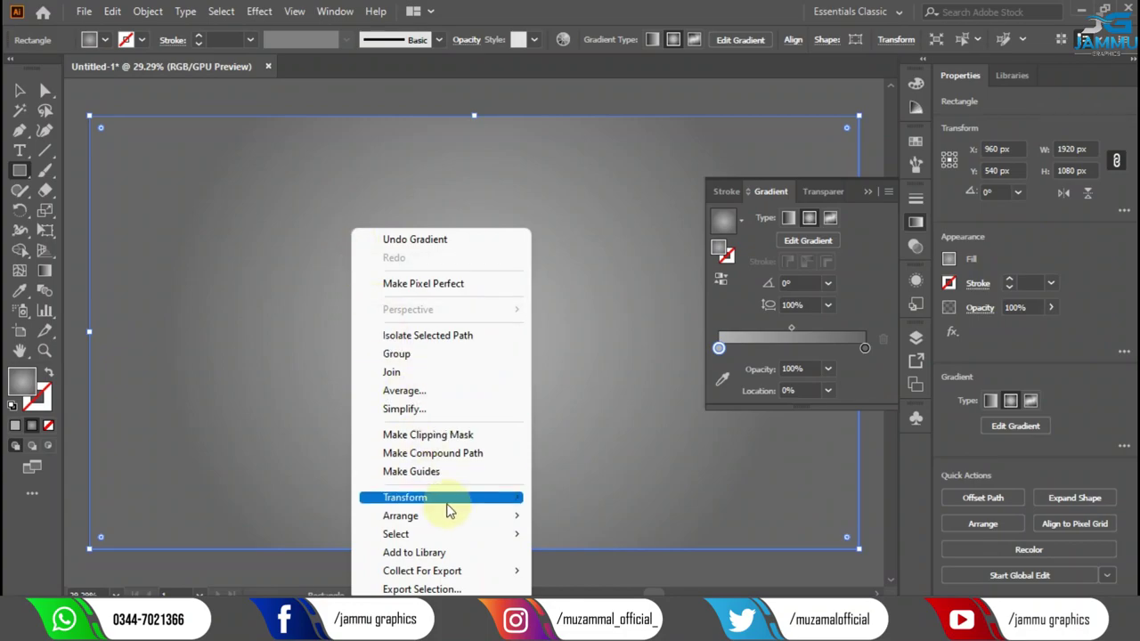
pyautogui.moveTo(440, 515)
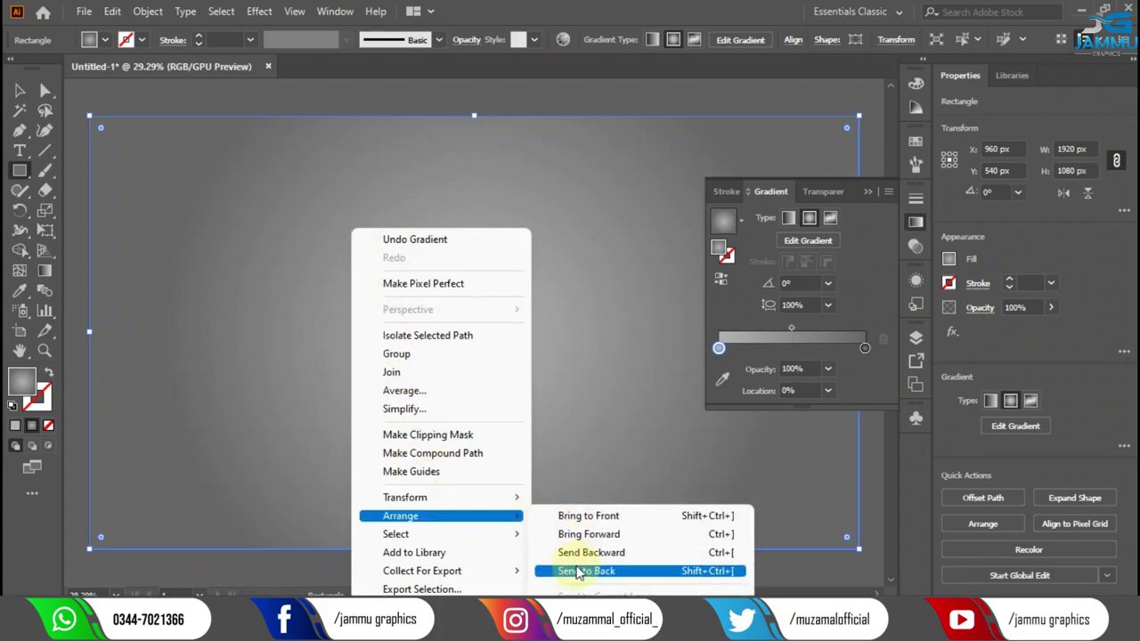
pyautogui.click(577, 571)
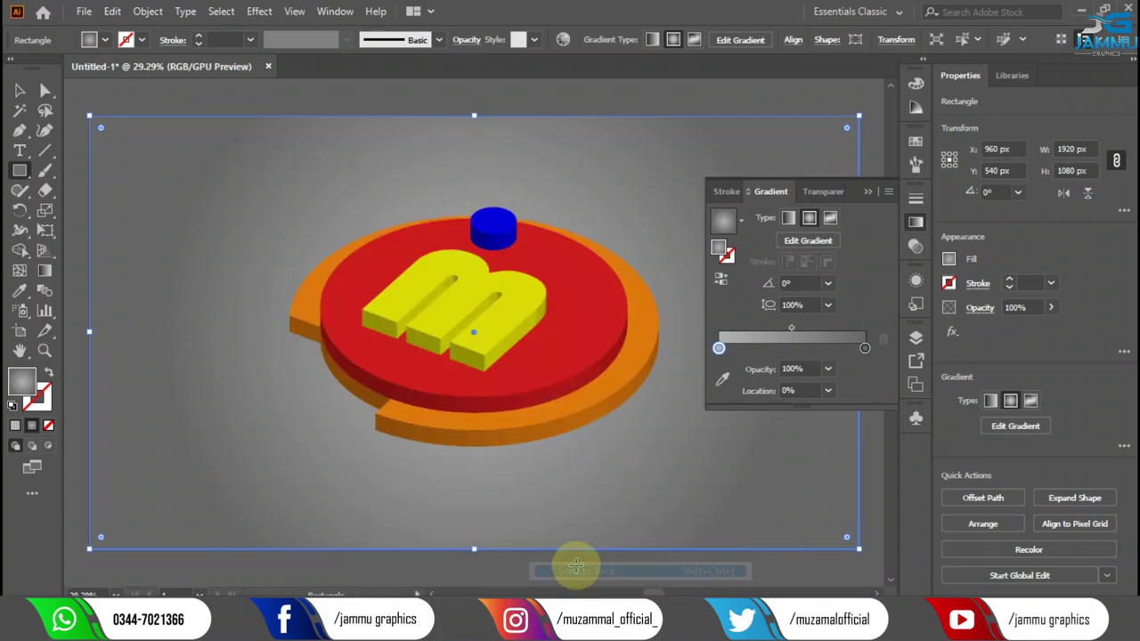
# - Set the gradient's outer stop to light grey and its centre to white
pyautogui.doubleClick(865, 350)
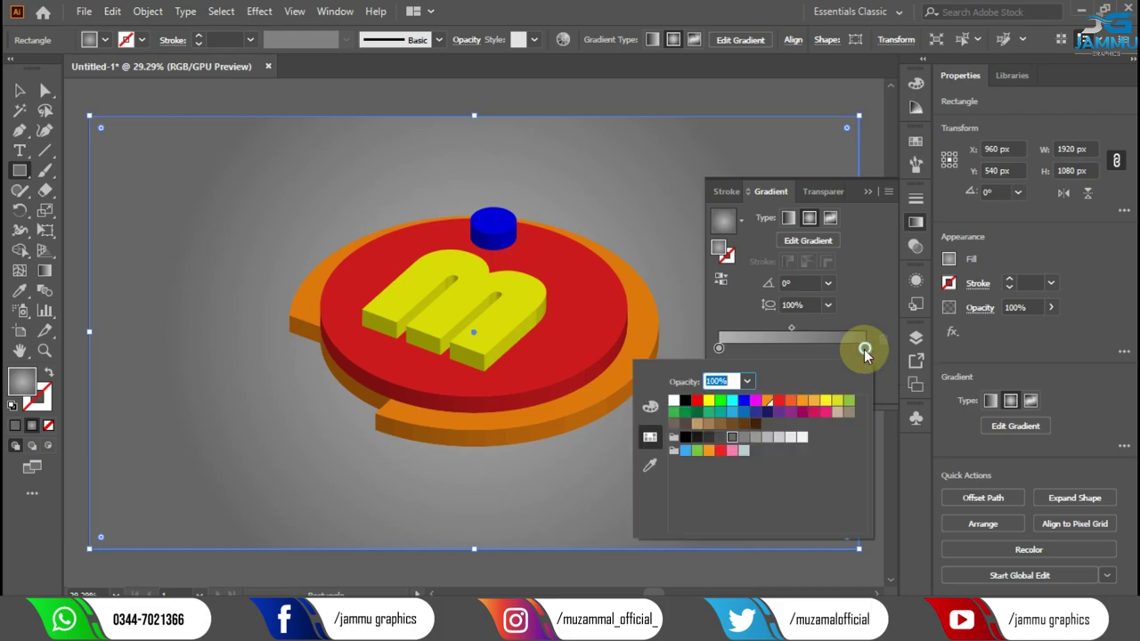
pyautogui.click(755, 438)
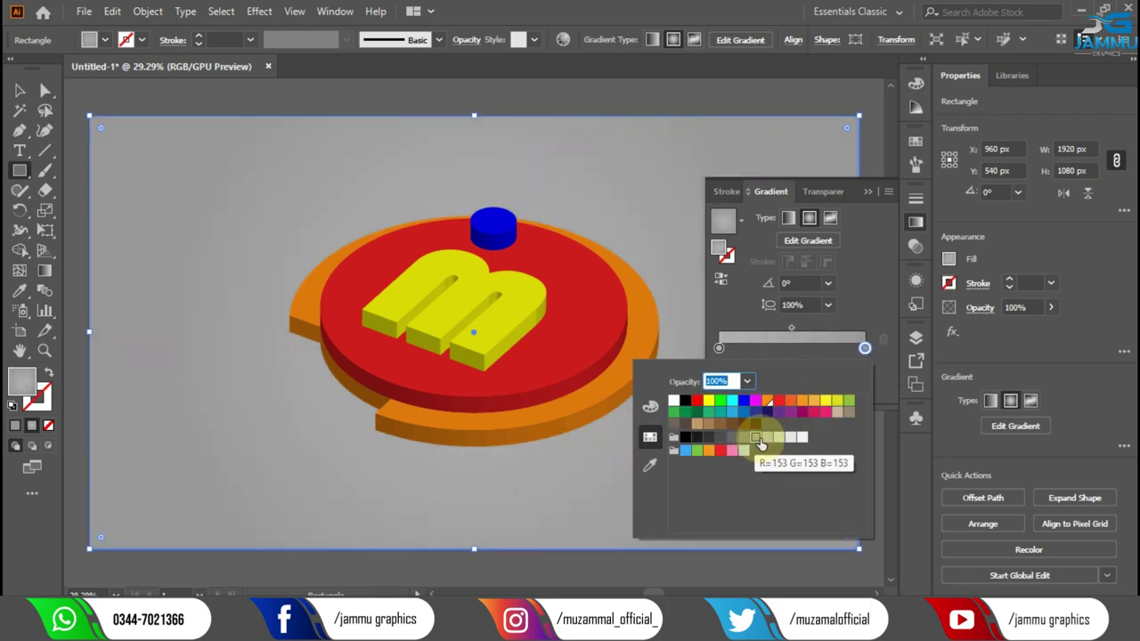
pyautogui.click(770, 438)
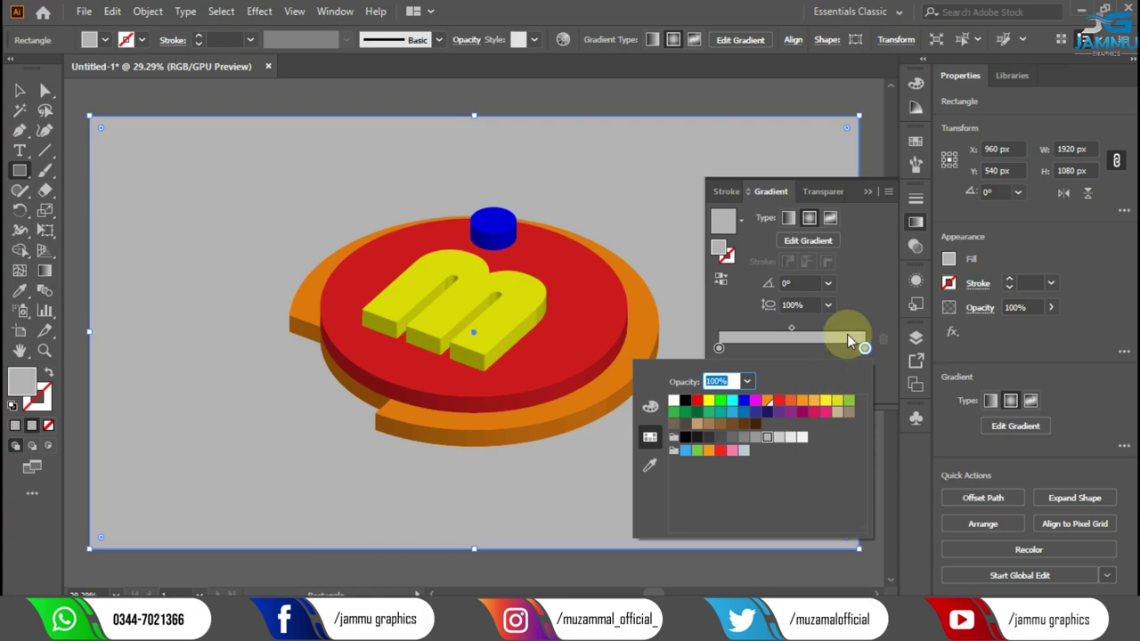
pyautogui.doubleClick(719, 348)
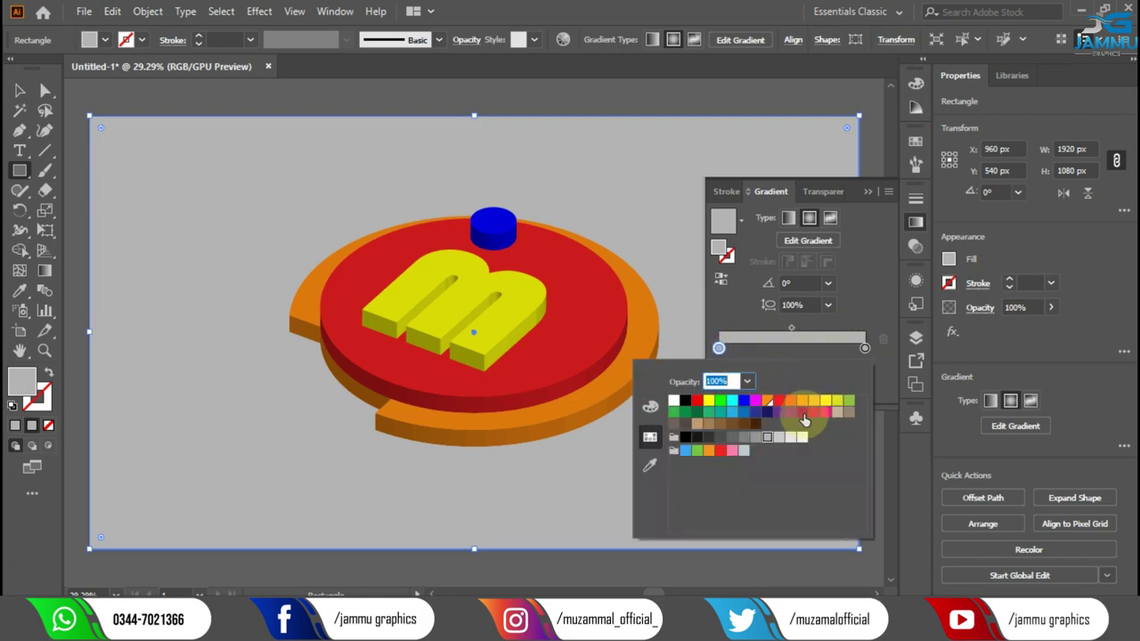
pyautogui.click(791, 438)
pyautogui.click(801, 438)
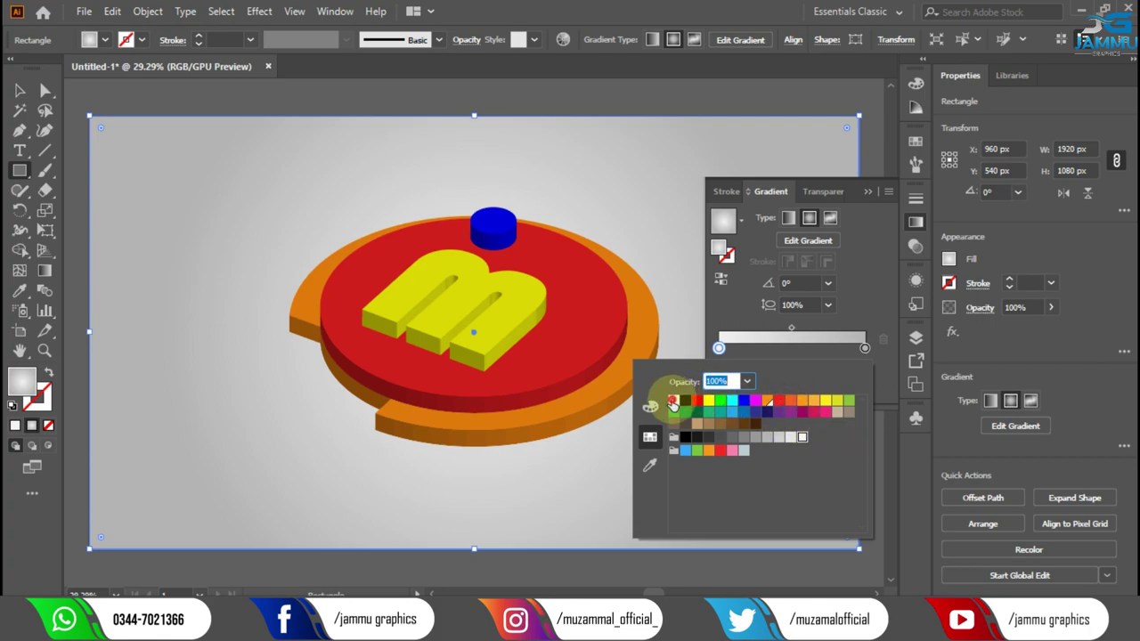
pyautogui.click(629, 107)
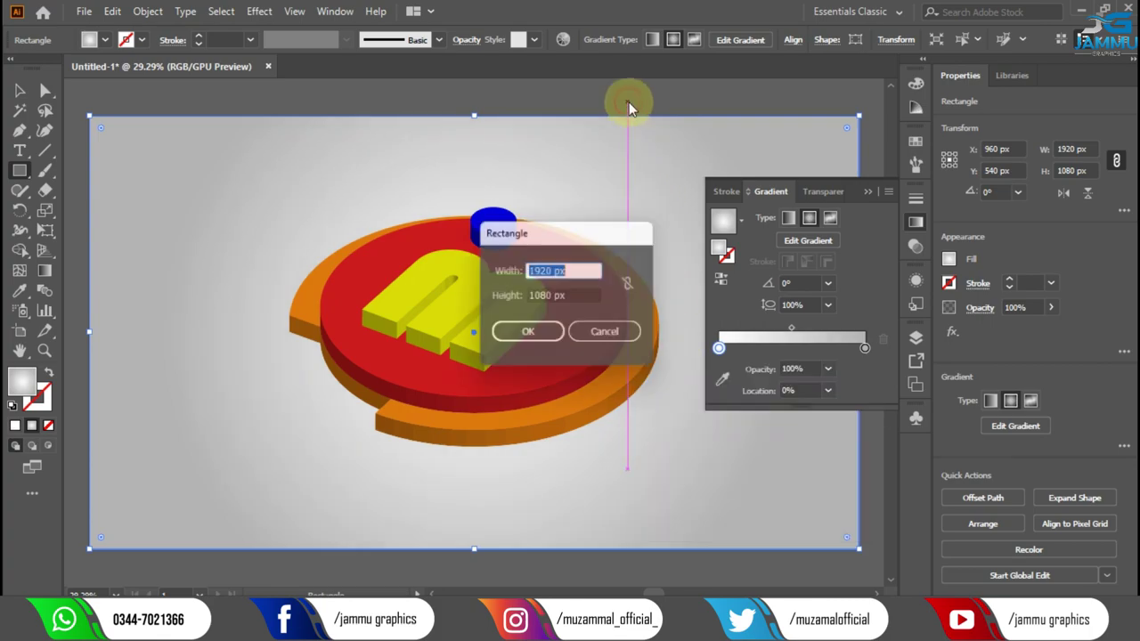
pyautogui.click(628, 105)
pyautogui.click(615, 338)
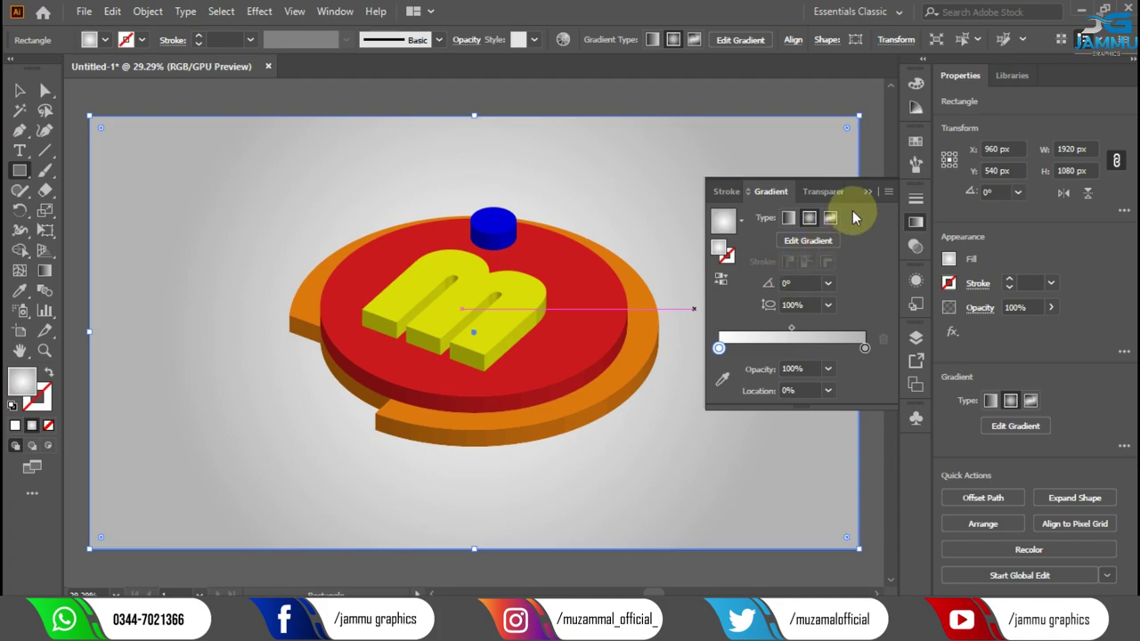
pyautogui.click(866, 187)
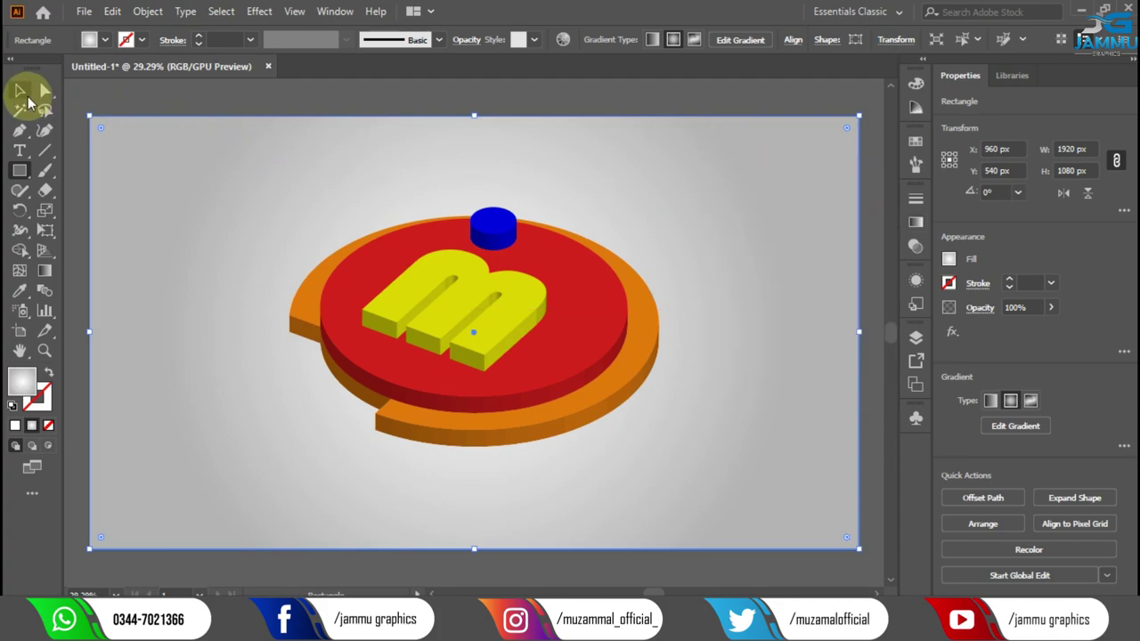
pyautogui.click(20, 90)
pyautogui.click(111, 87)
# - Open Save for Web (Legacy) as a 1920 × 1080 PNG-24, preview fit on screen
pyautogui.click(144, 10)
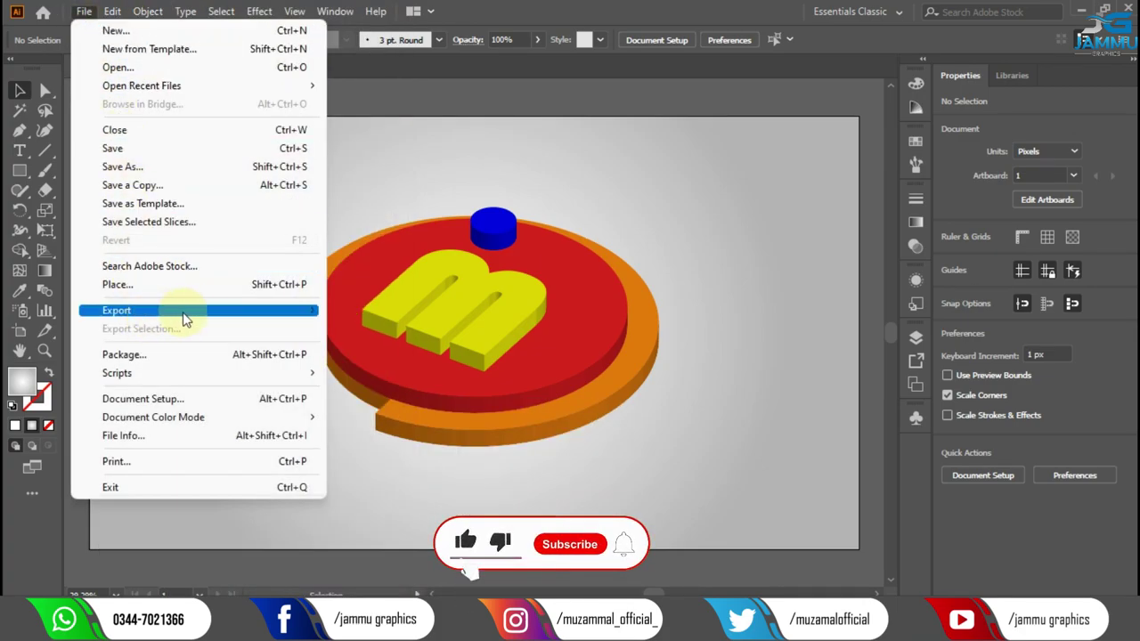
pyautogui.moveTo(198, 310)
pyautogui.click(397, 352)
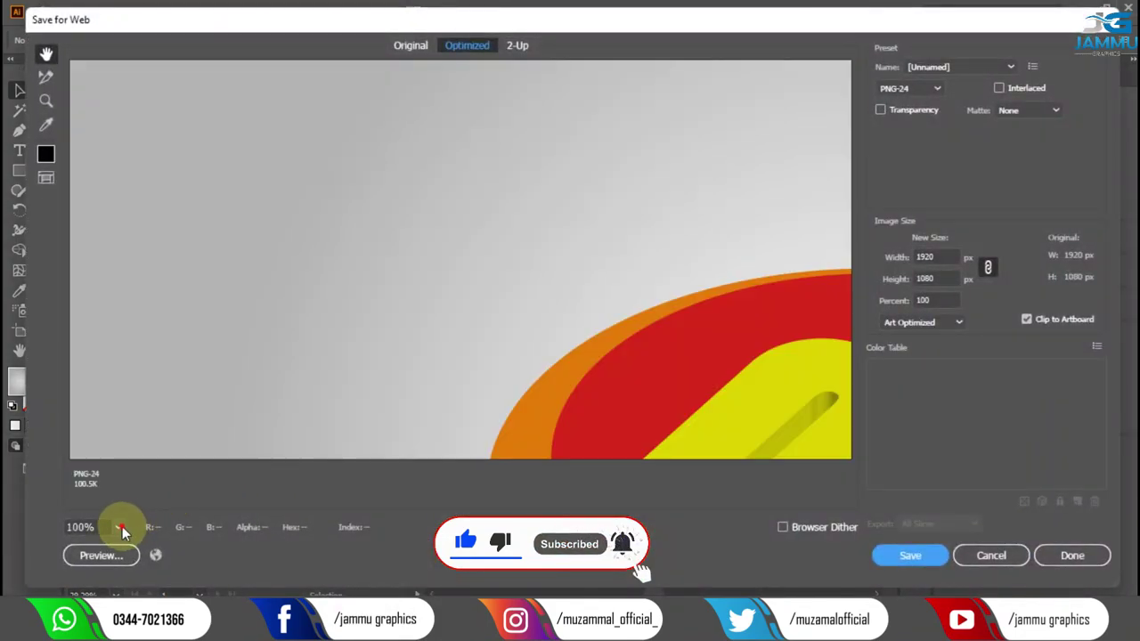
pyautogui.click(118, 526)
pyautogui.click(152, 505)
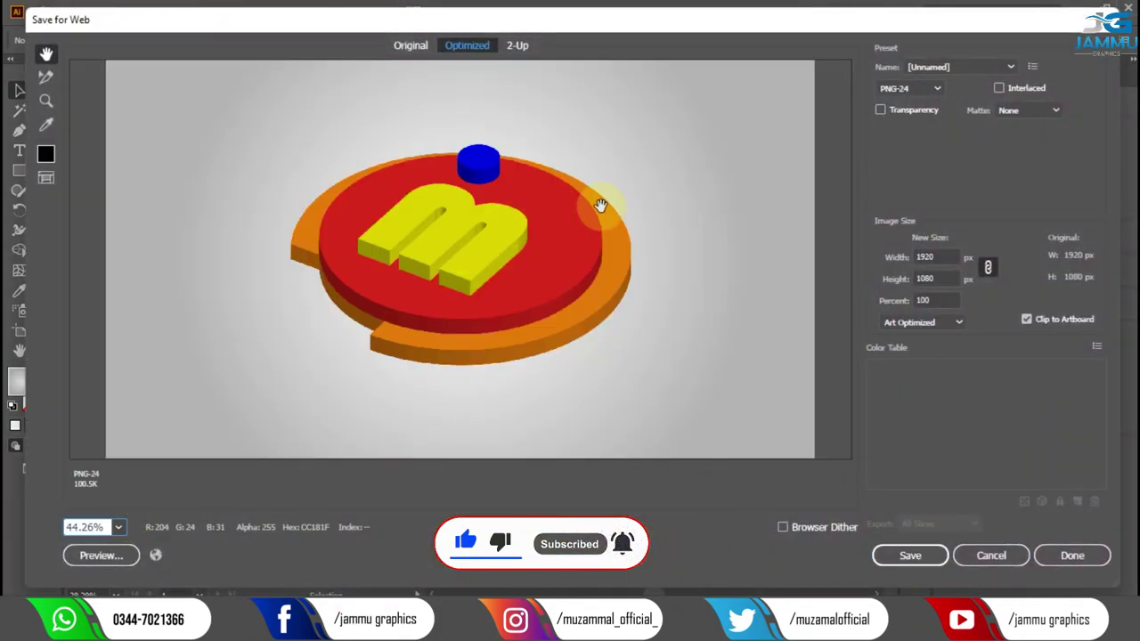